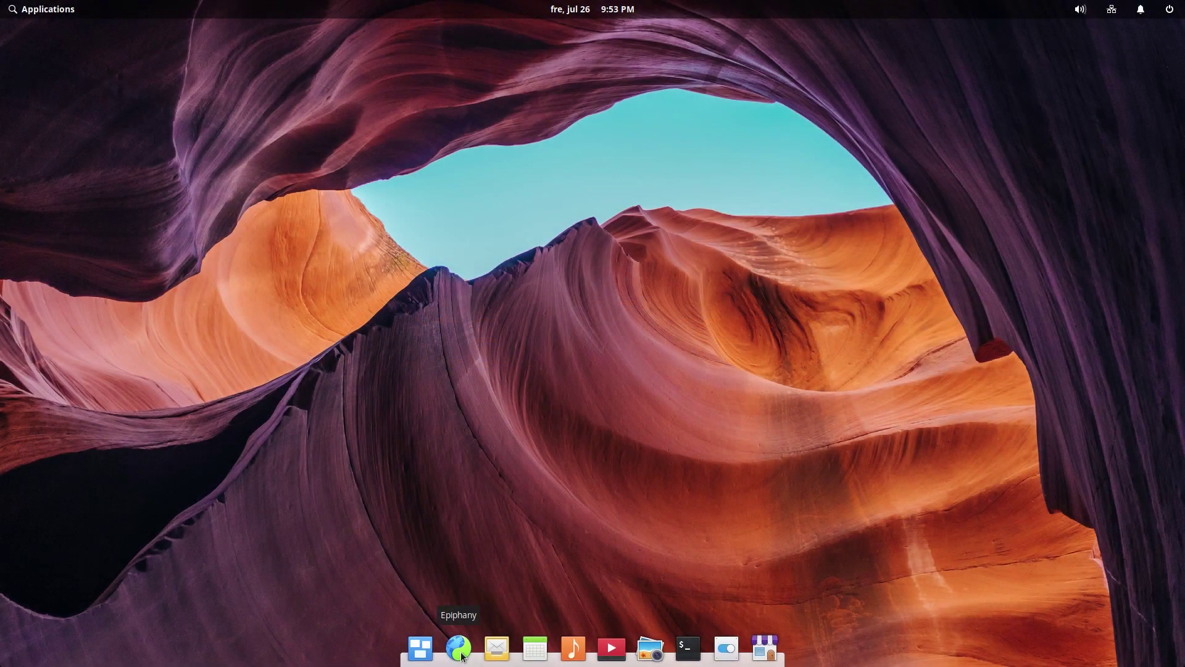
Step: In Epiphany, open and scroll through averagelinuxuser.com's '15 Things to do after installing elementary OS' article
left_click(458, 647)
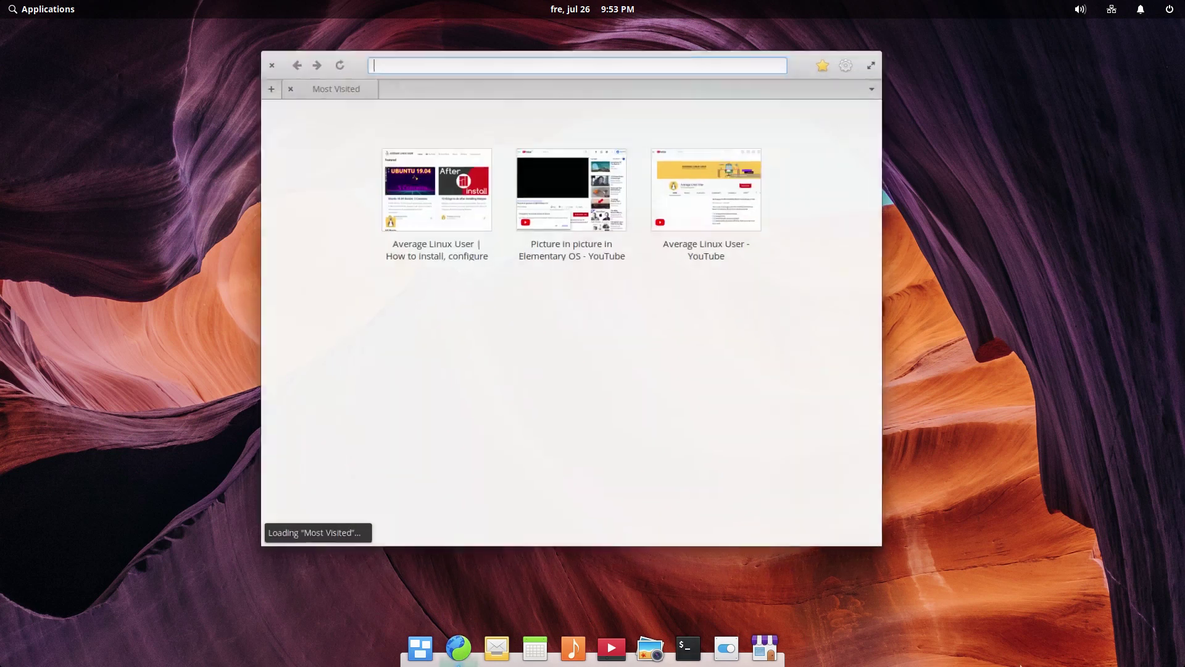
left_click(441, 198)
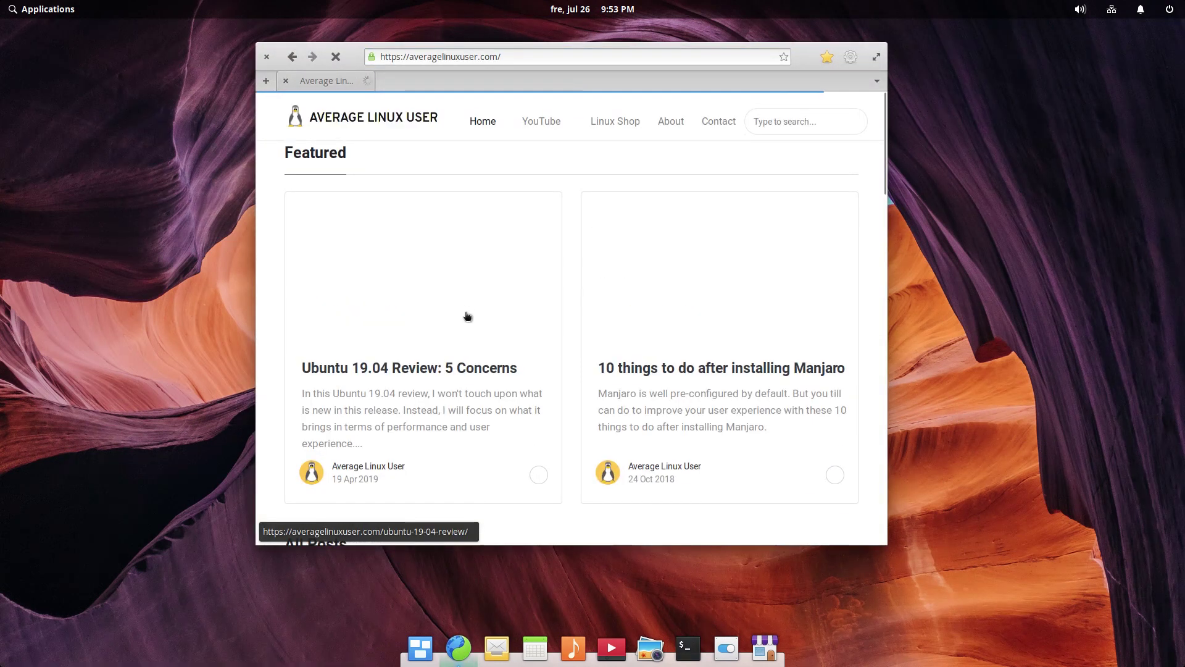
scroll(463, 312, "down", 5)
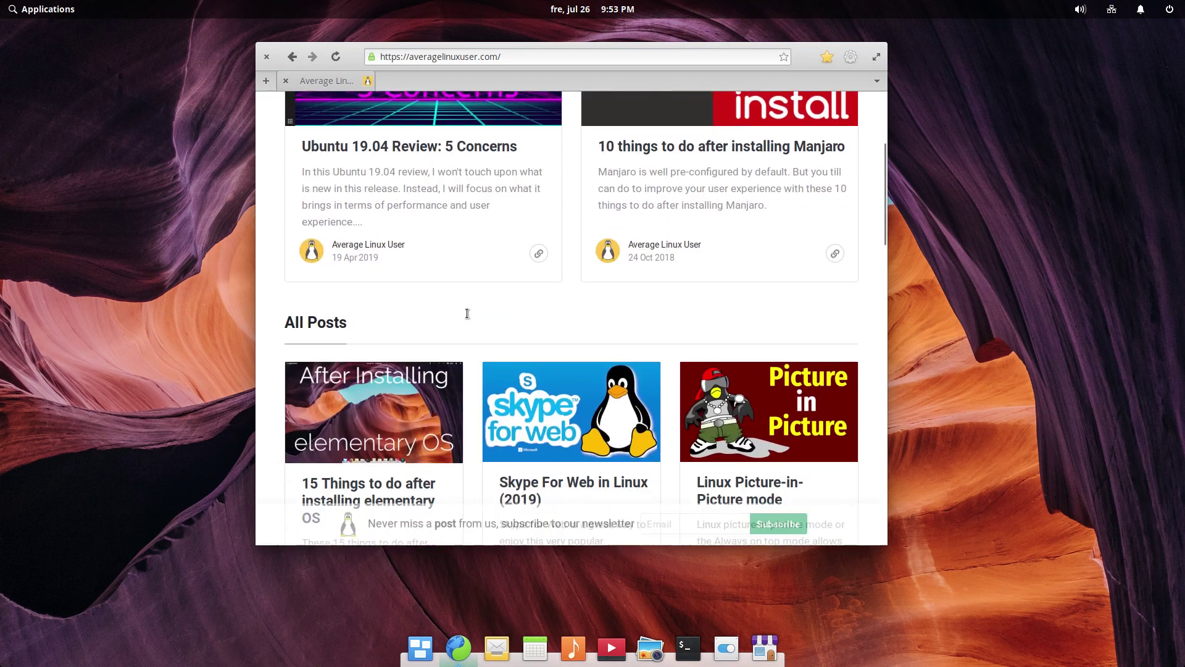
left_click(389, 389)
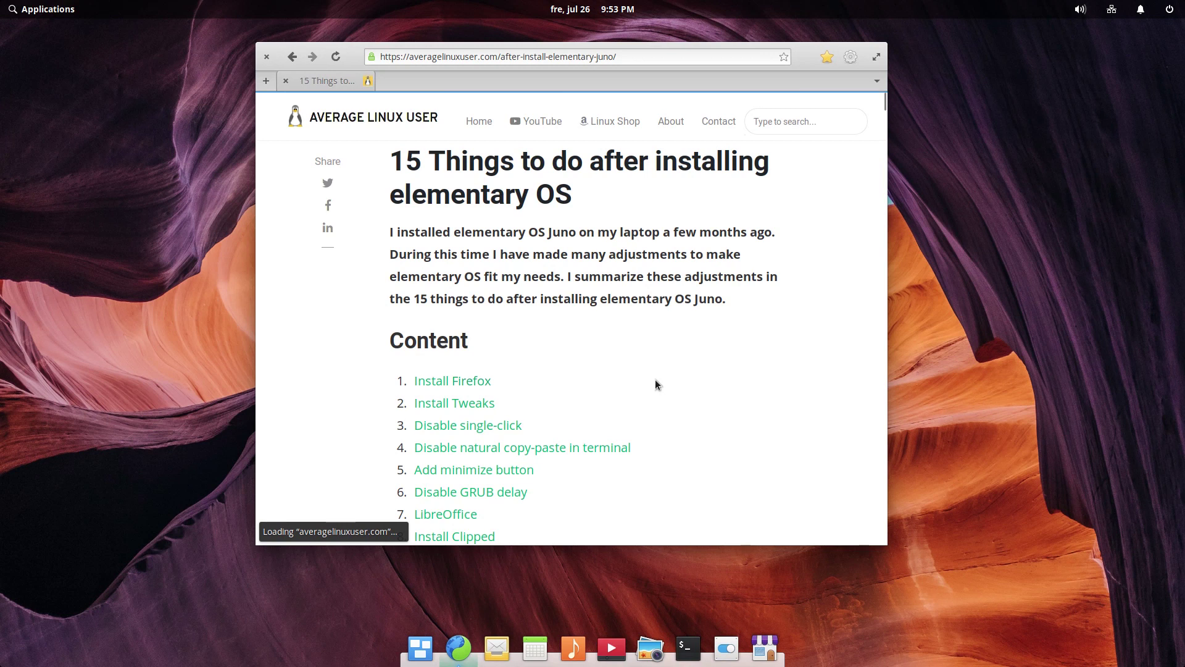
scroll(654, 380, "down", 2)
scroll(655, 380, "down", 2)
scroll(654, 379, "down", 2)
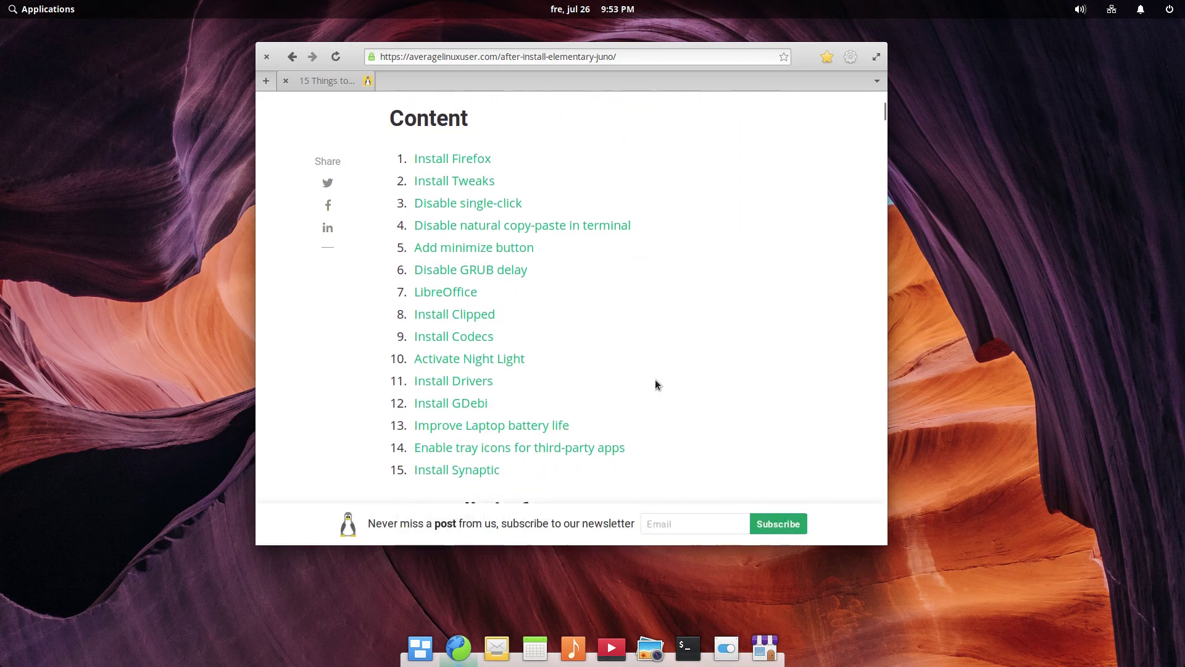
Step: Load averagelinuxuser.com from Firefox's new-tab top sites and maximize the window
left_click(271, 82)
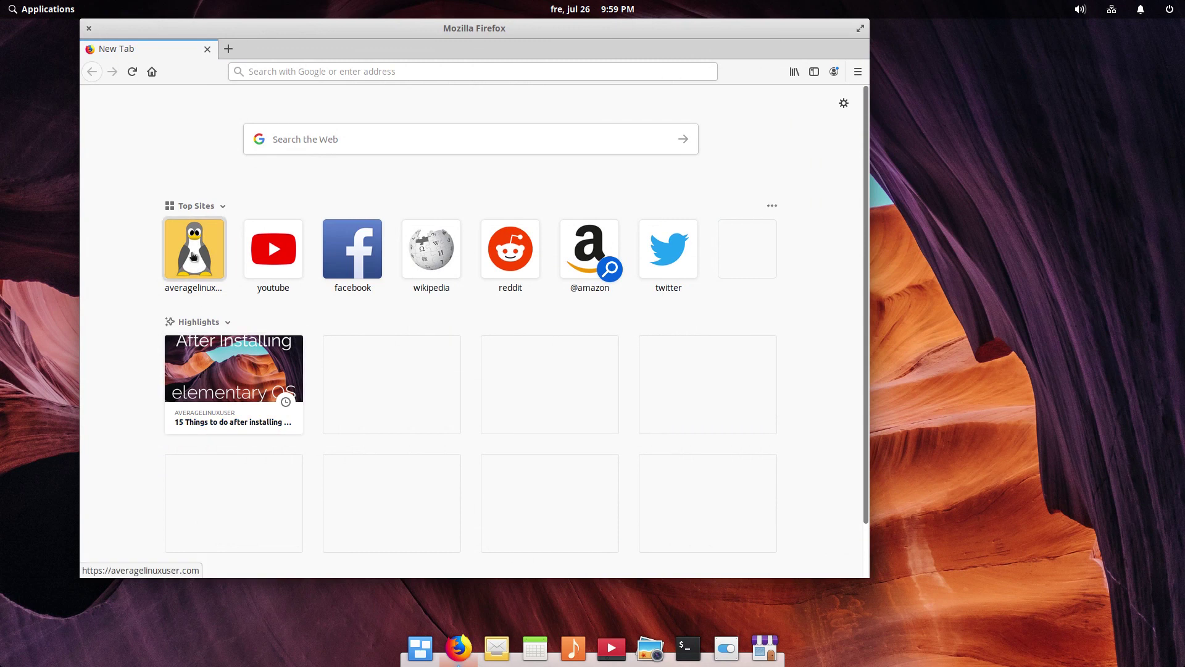
left_click(193, 257)
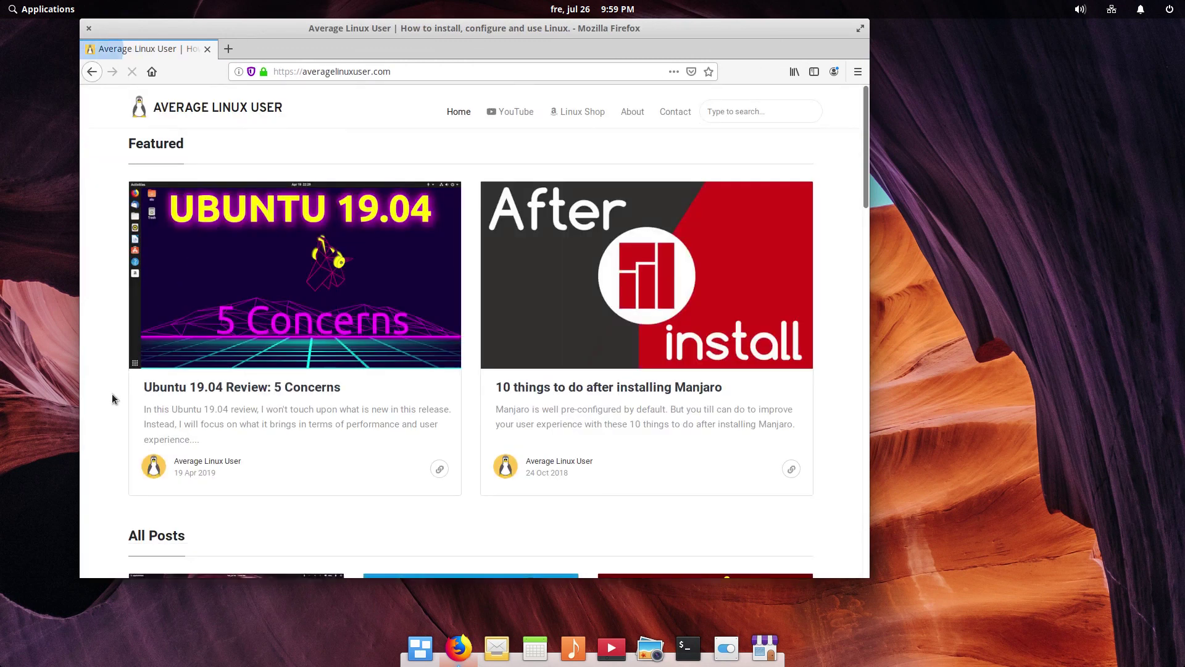
left_click(862, 30)
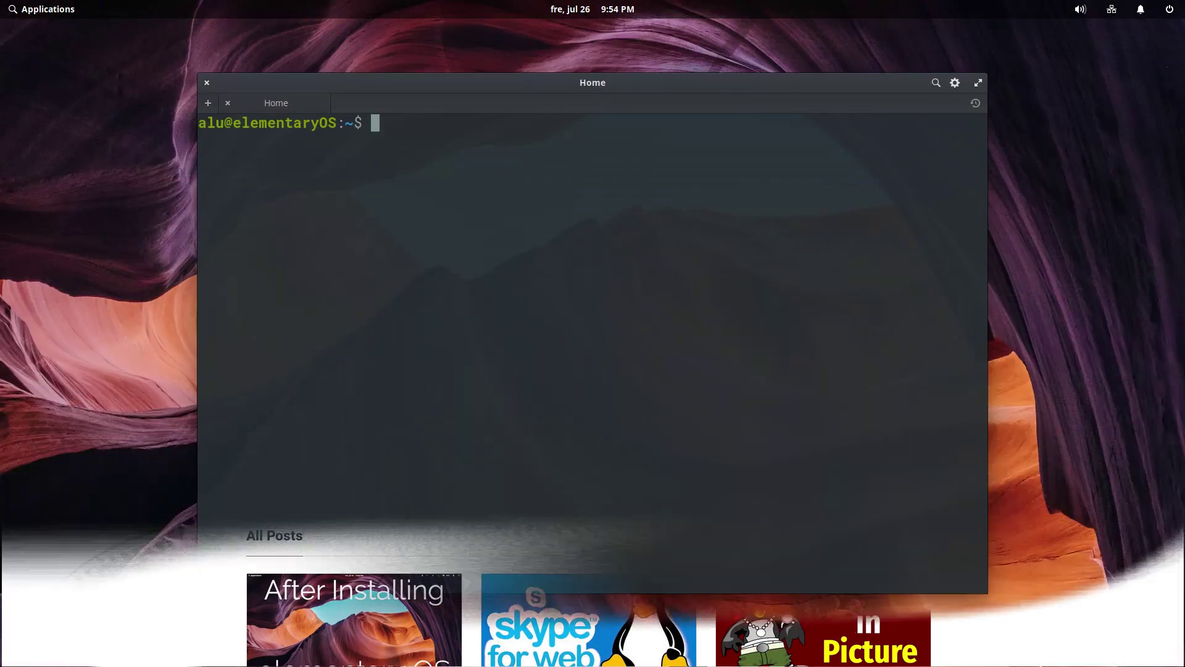
Step: Run sudo apt install firefox, authorise with the password, and confirm with y
type("sudo apt ")
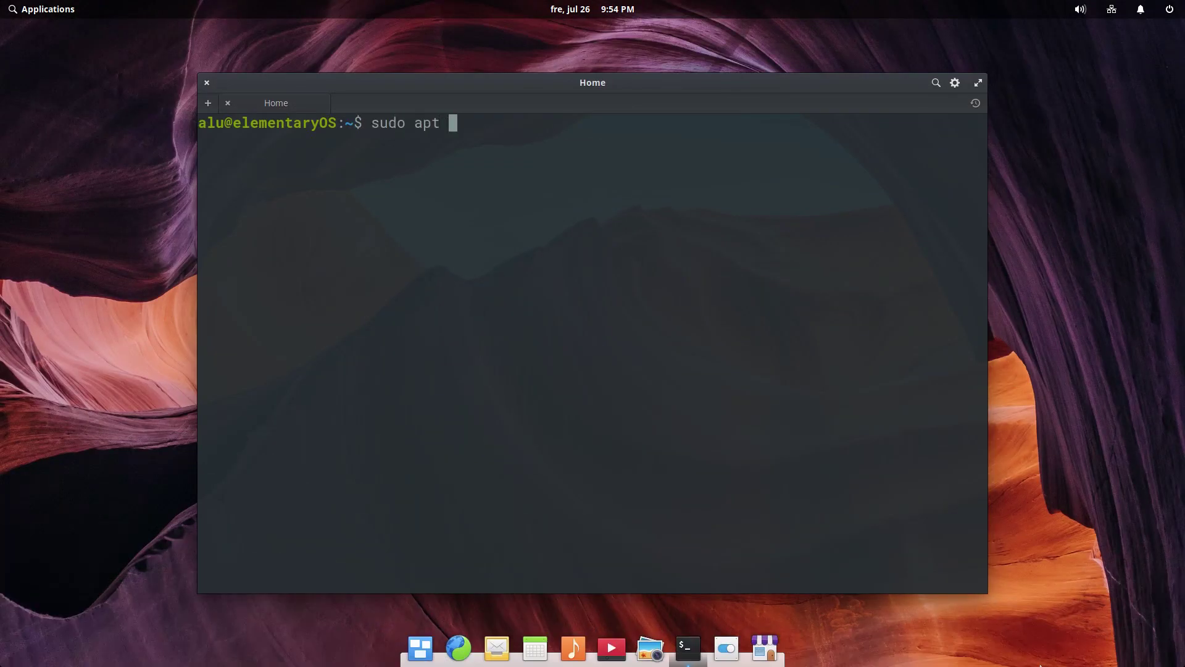
type("install fire")
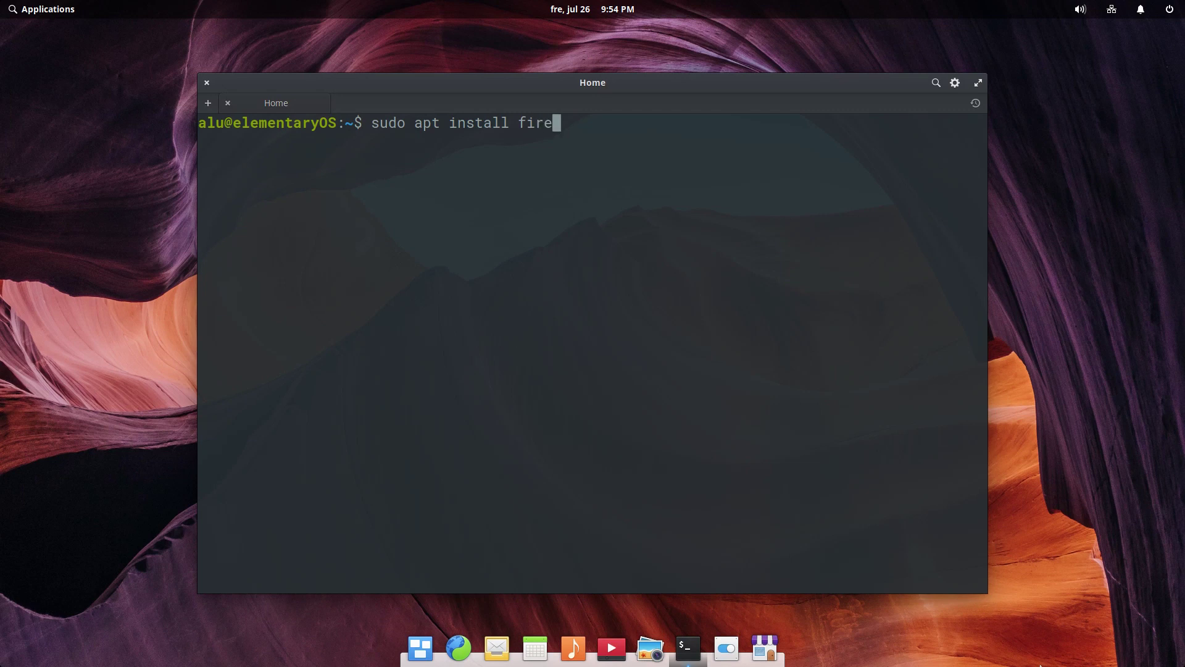
type("fox")
key("Return")
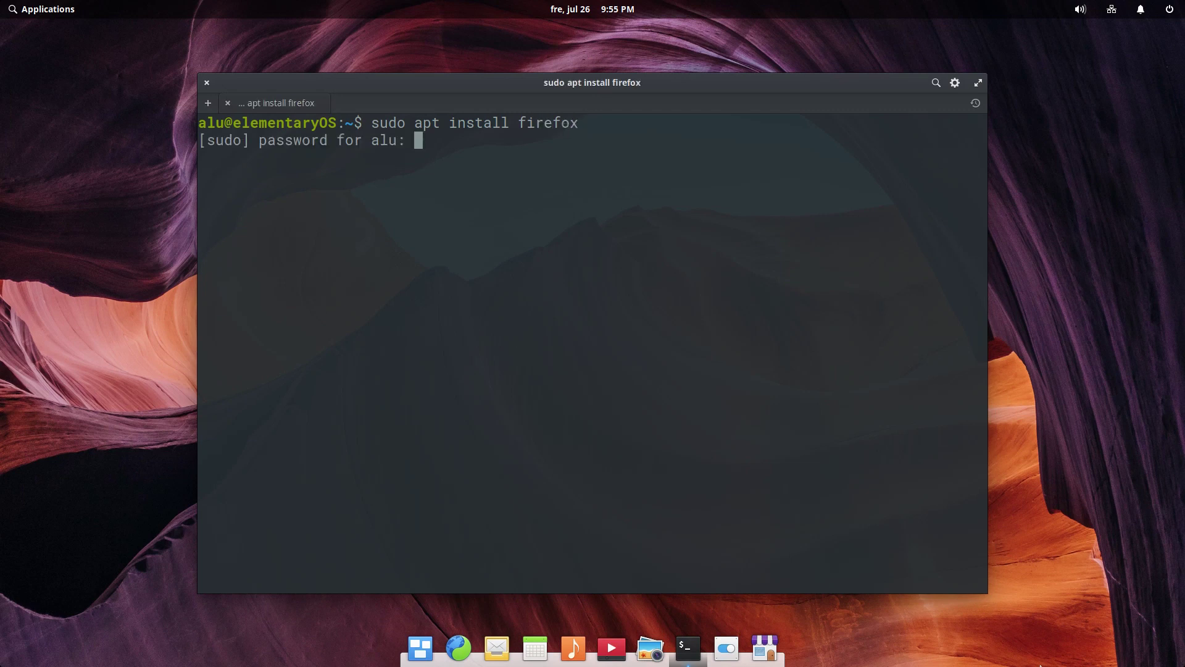
key("Return")
type("y")
key("Return")
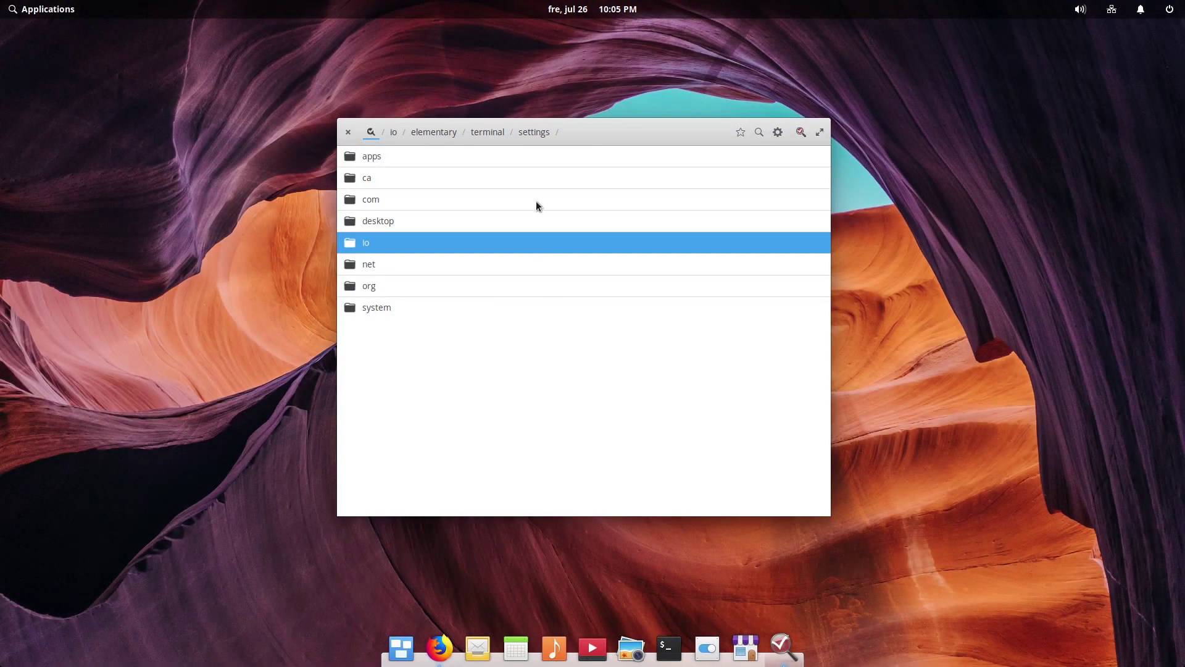
Step: Switch off natural-copy-paste among the io.elementary.terminal.settings keys in dconf Editor
left_click(531, 142)
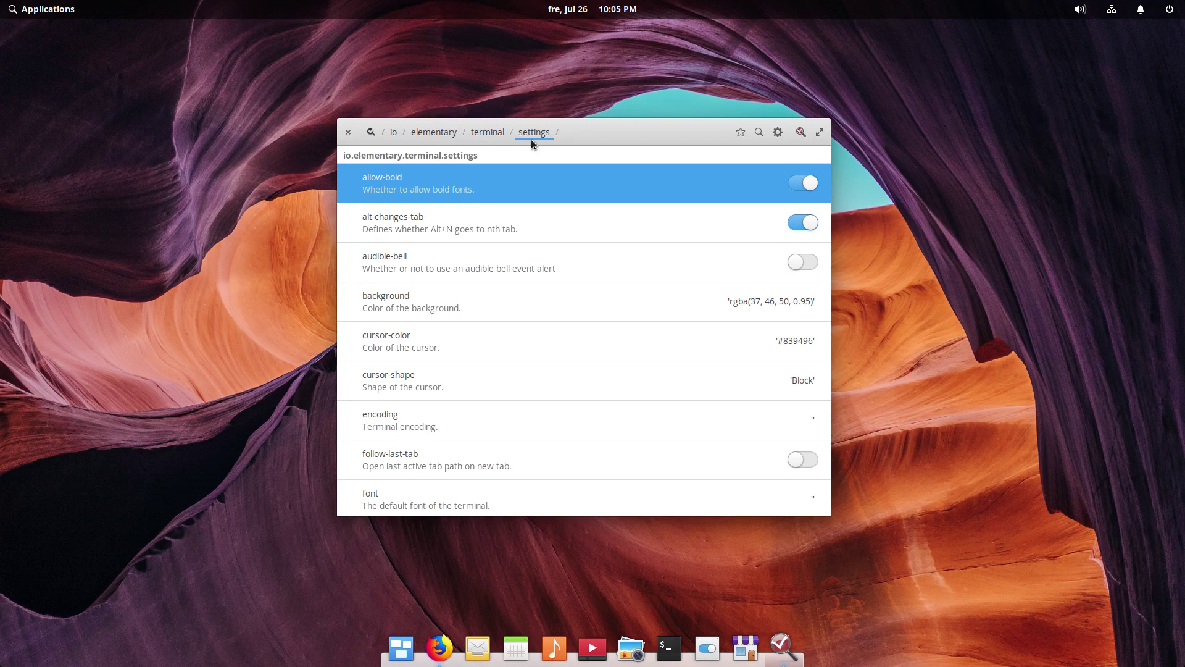
scroll(552, 324, "down", 3)
scroll(552, 323, "down", 2)
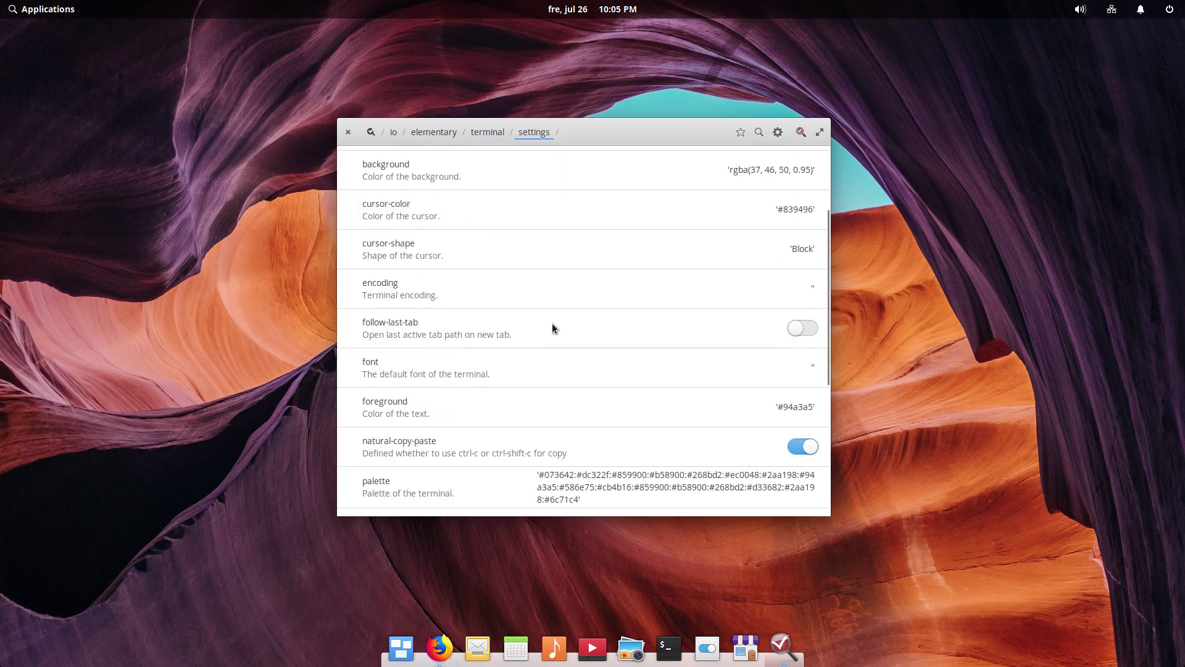
scroll(552, 323, "down", 2)
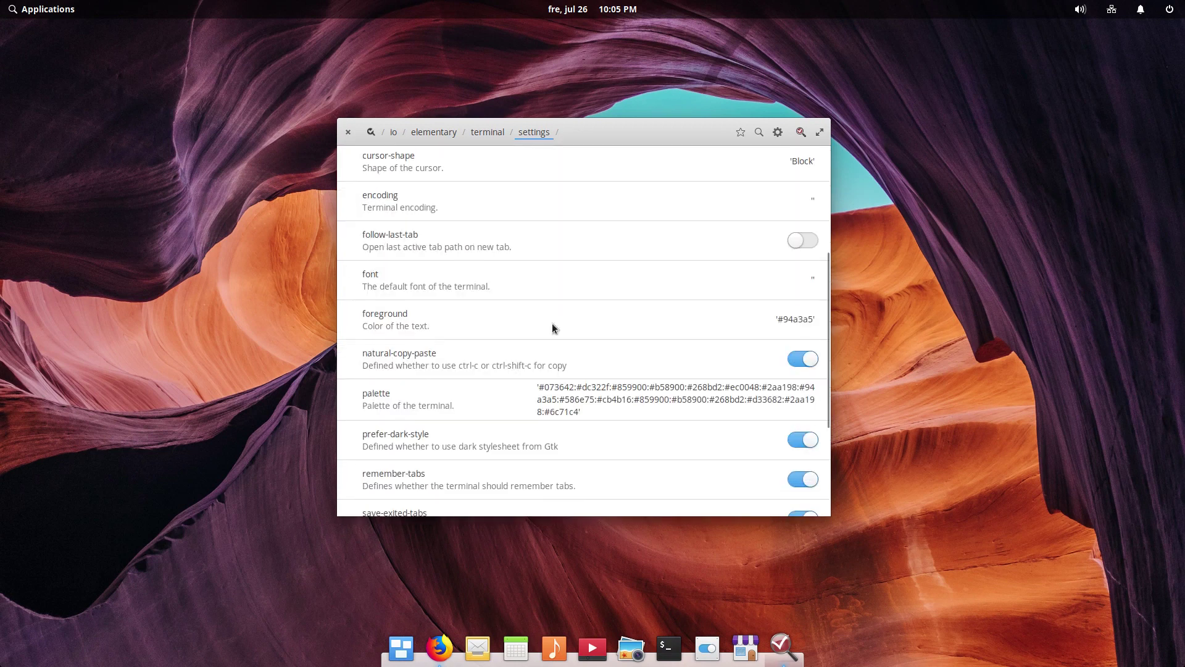
left_click(804, 363)
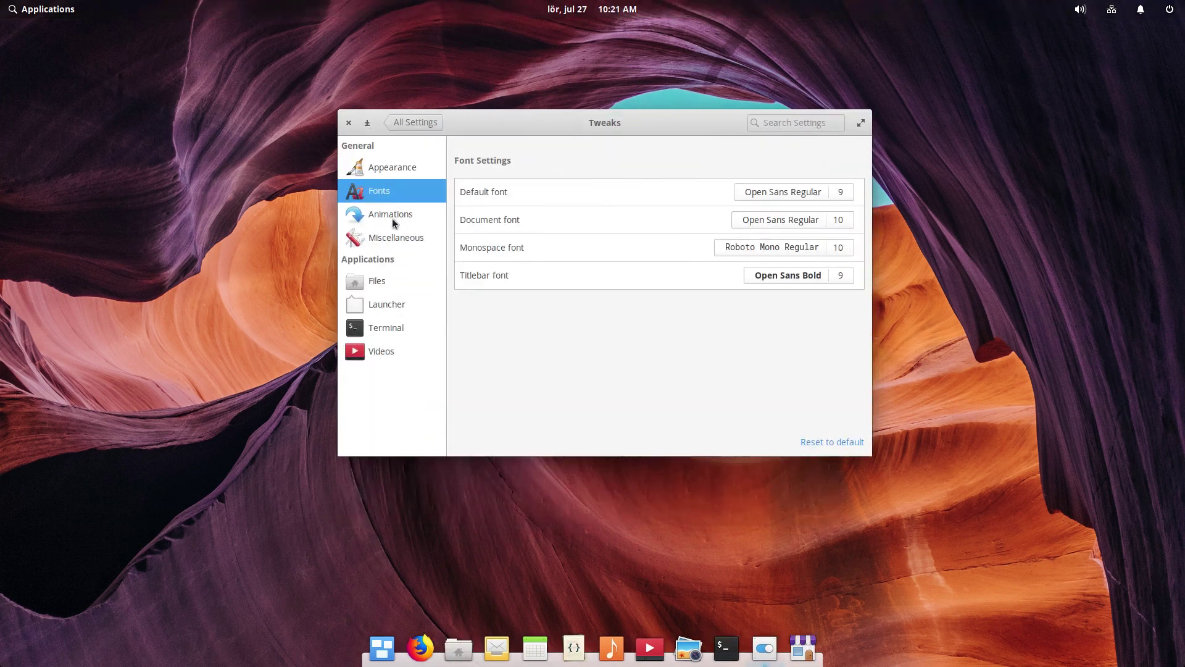
Step: Browse the Tweaks pages Animations, Miscellaneous, Files, Launcher, Terminal and Videos
left_click(393, 220)
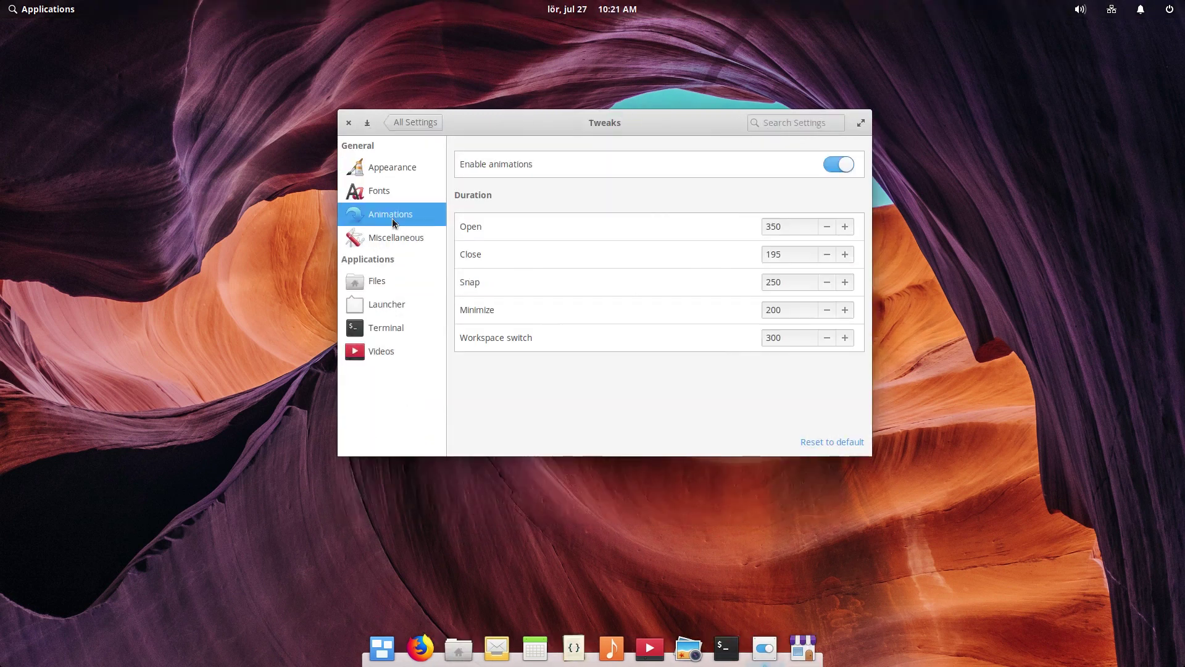
left_click(393, 241)
left_click(390, 284)
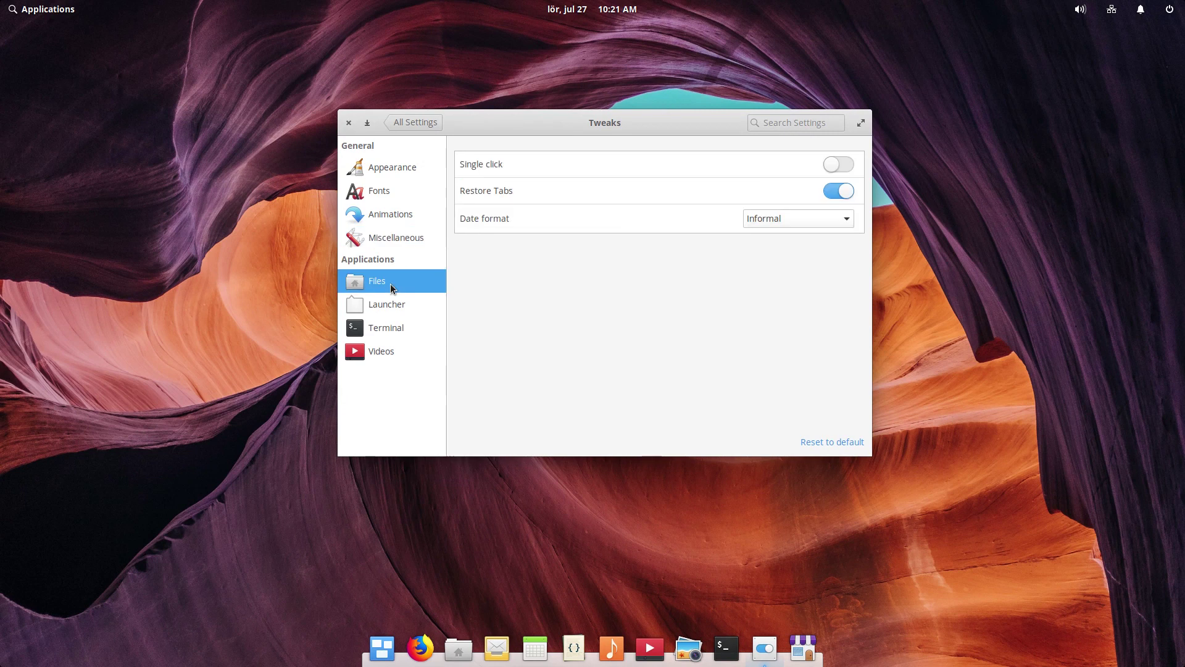
left_click(387, 302)
left_click(386, 322)
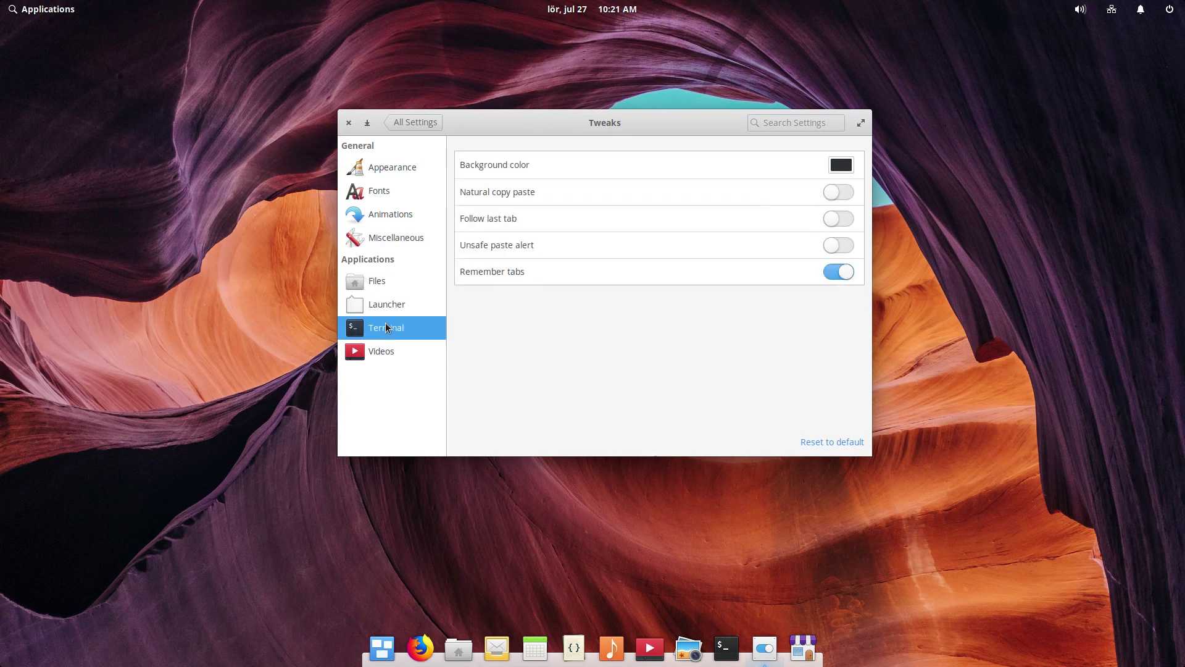
left_click(386, 348)
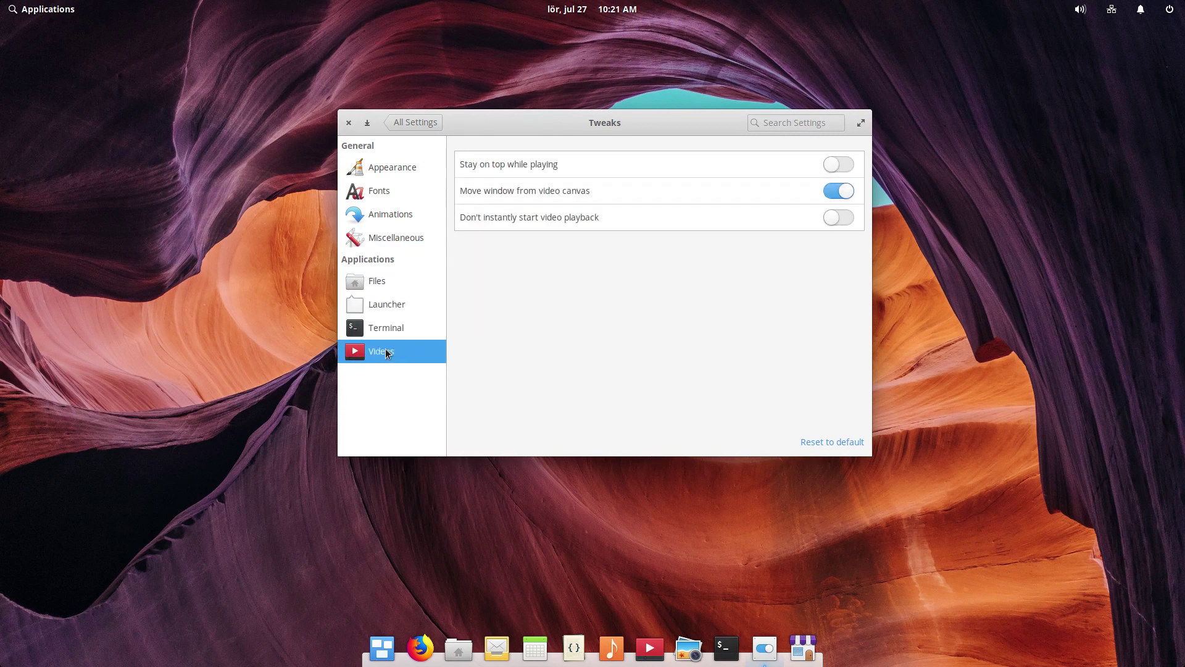
Step: Install software-properties-common with sudo apt, entering the password and confirming with y
left_click(410, 175)
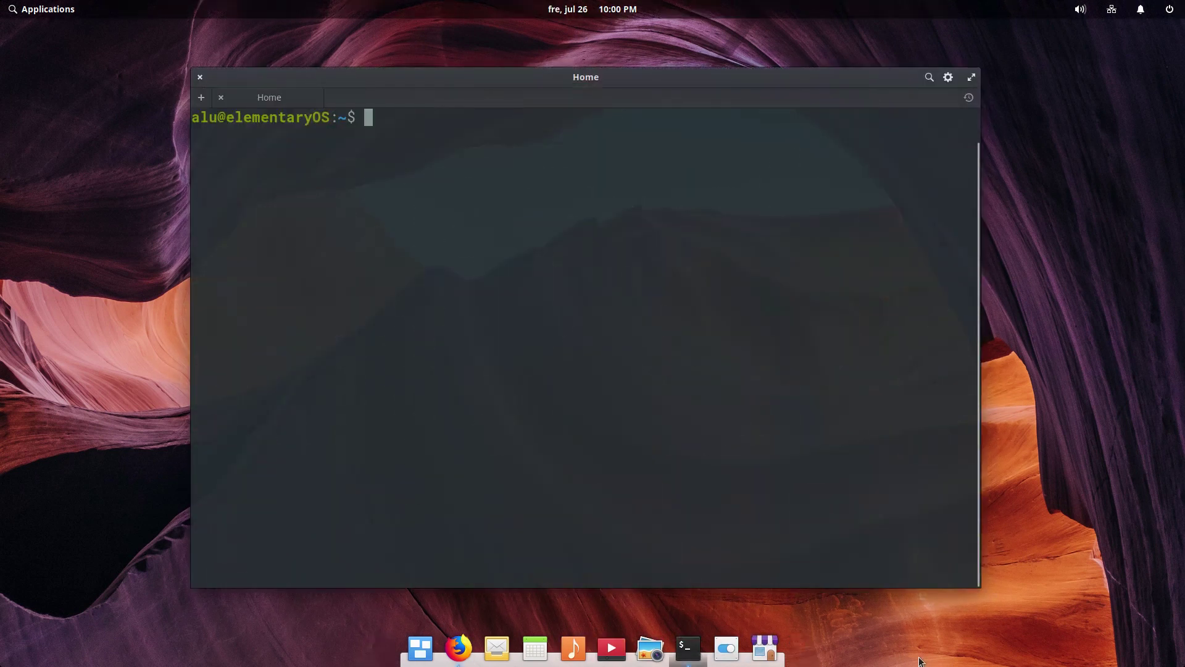
type("sudo apt install software-properties-common")
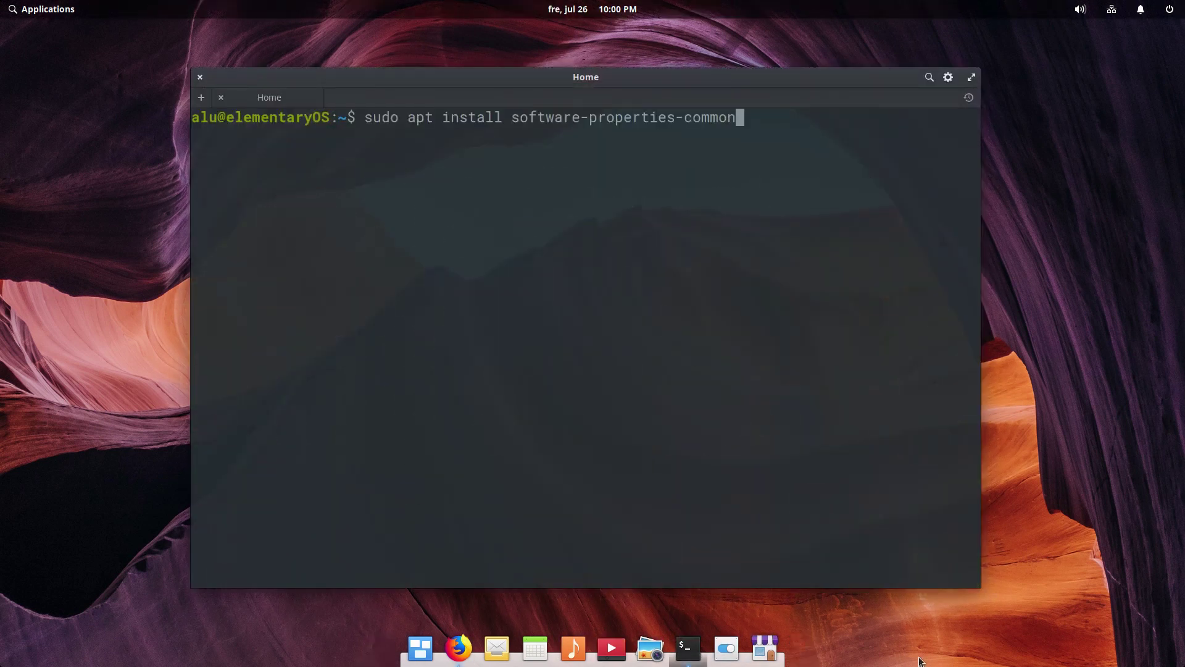
key("Return")
type("****")
key("Return")
type("y")
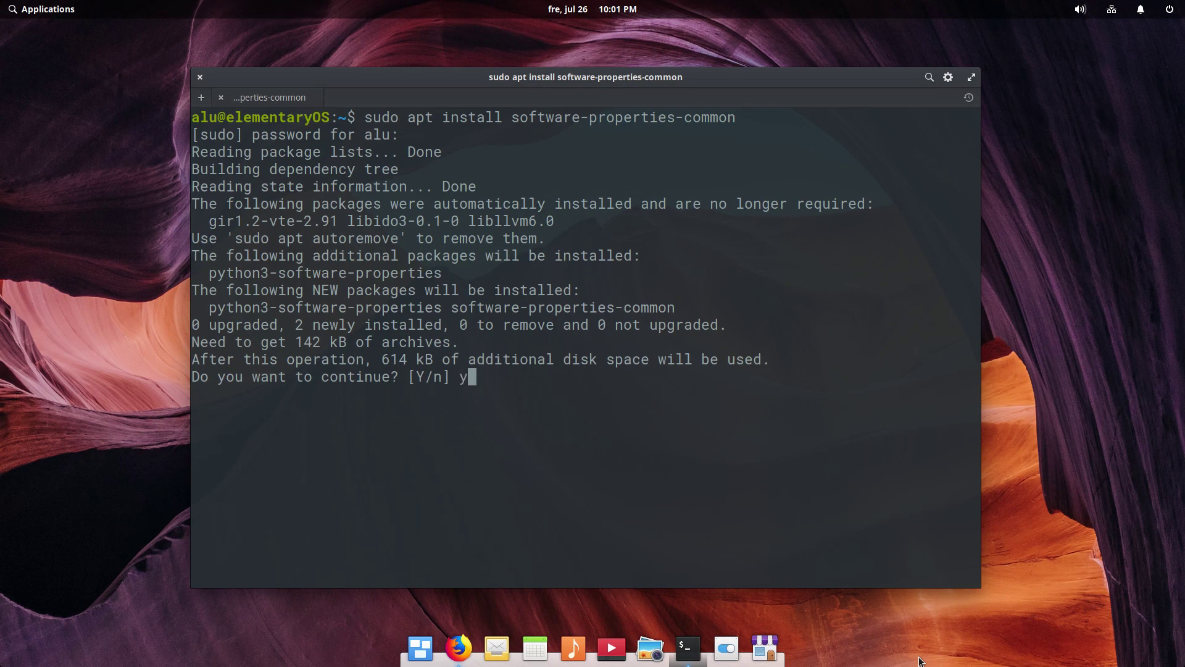
key("Return")
Step: Add the ppa:philip.scott/elementary-tweaks repository and refresh package lists with sudo apt update
type("sudo add-apt-repository ppa:philip.scott/elementary-tweaks")
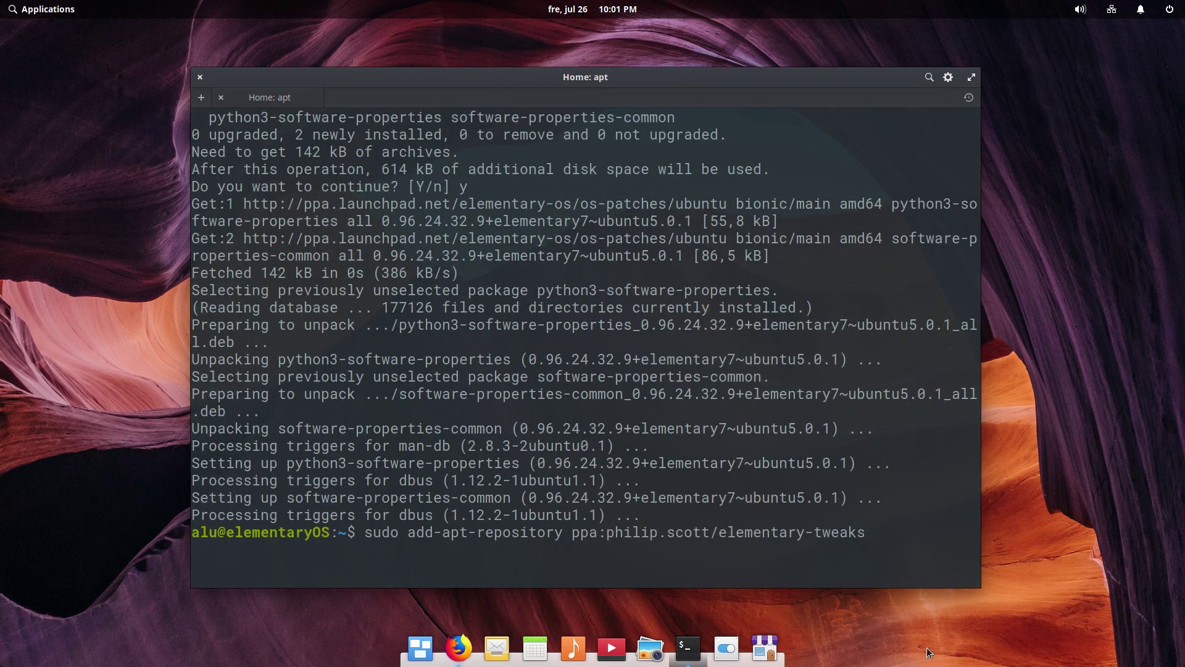
key("Return")
key("Return")
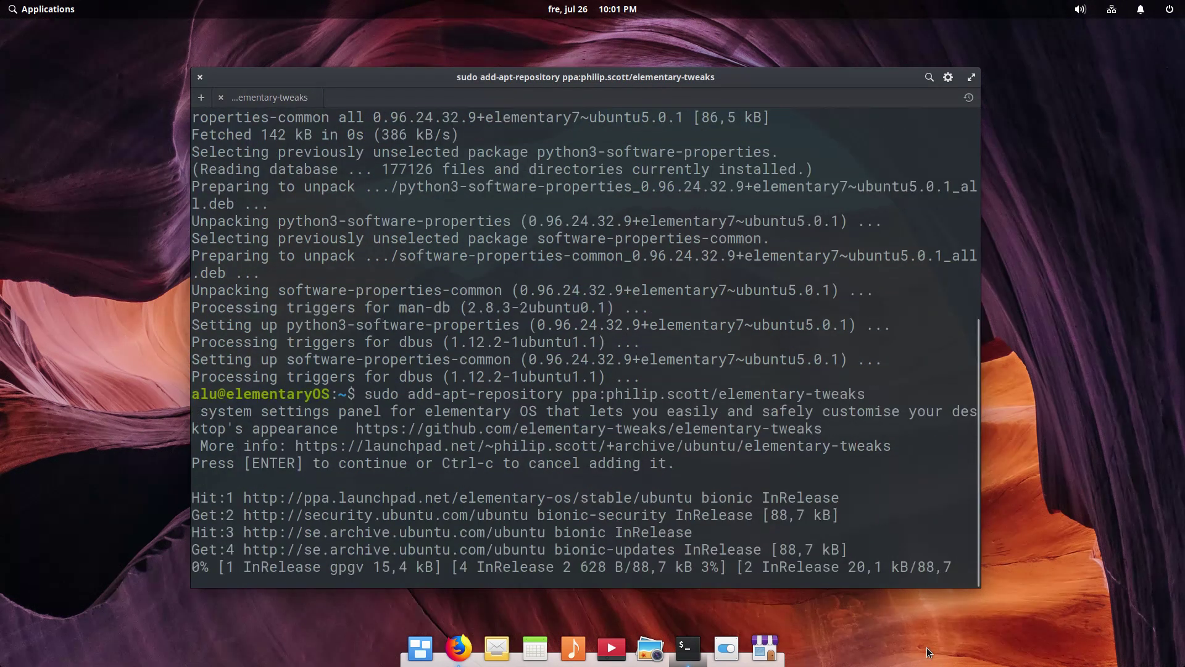
type("sudo apt ")
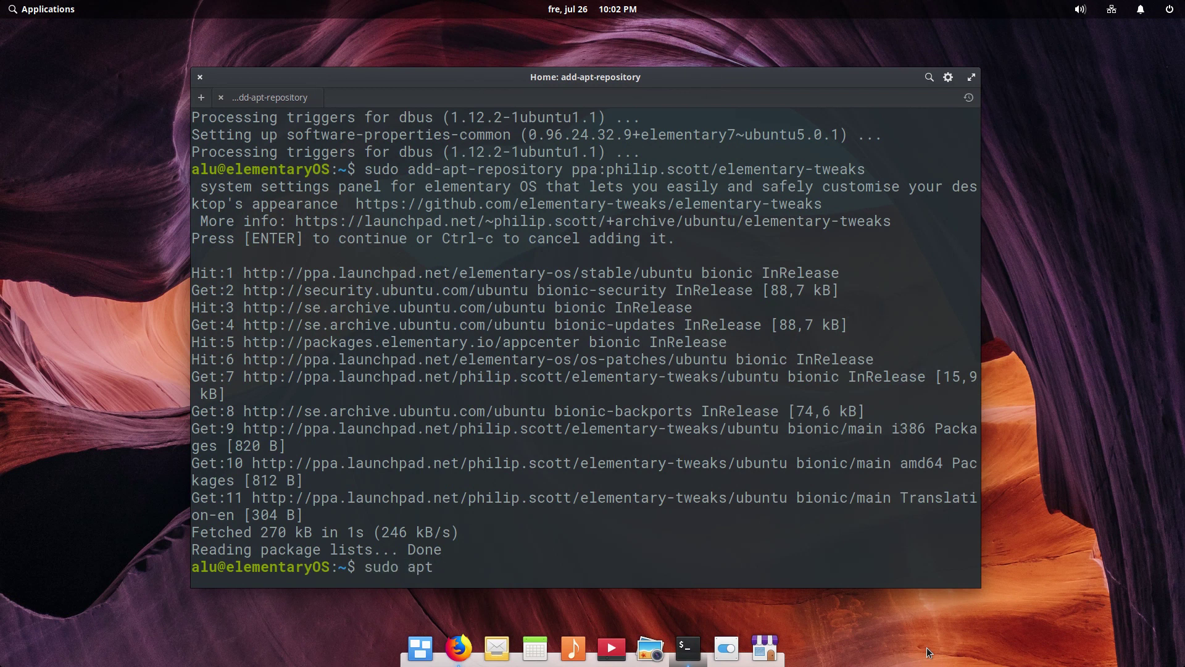
type("update")
key("Return")
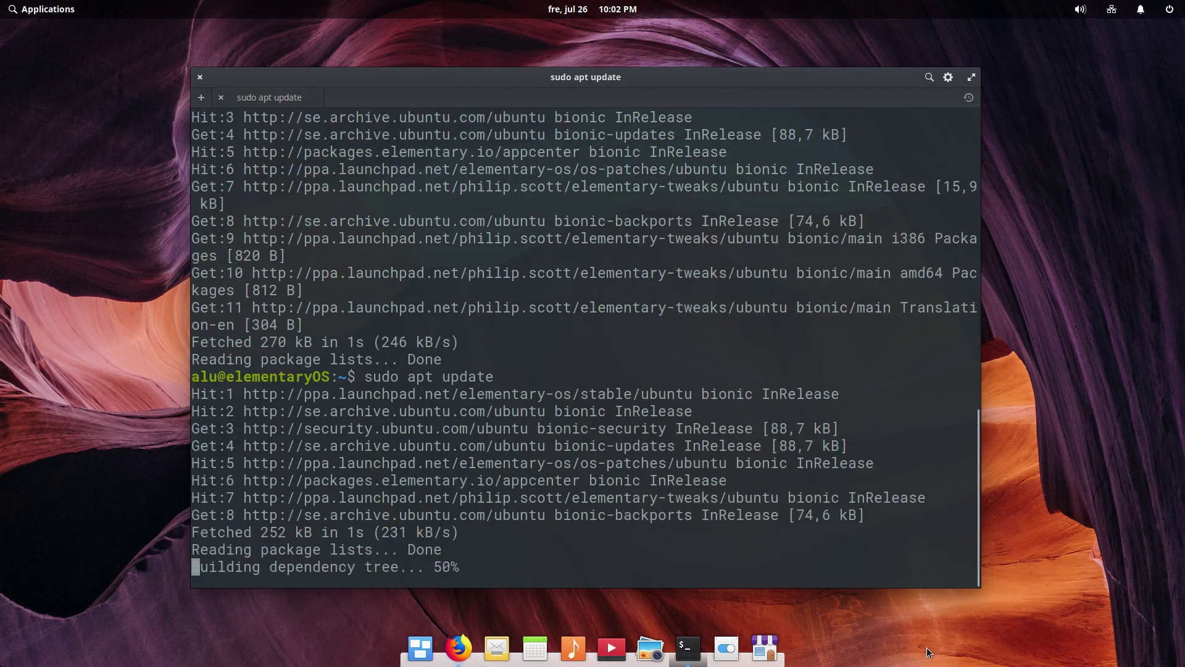
Step: Install elementary-tweaks with sudo apt install, confirming with y
type("sudo apt install elementary-tweaks")
key("Return")
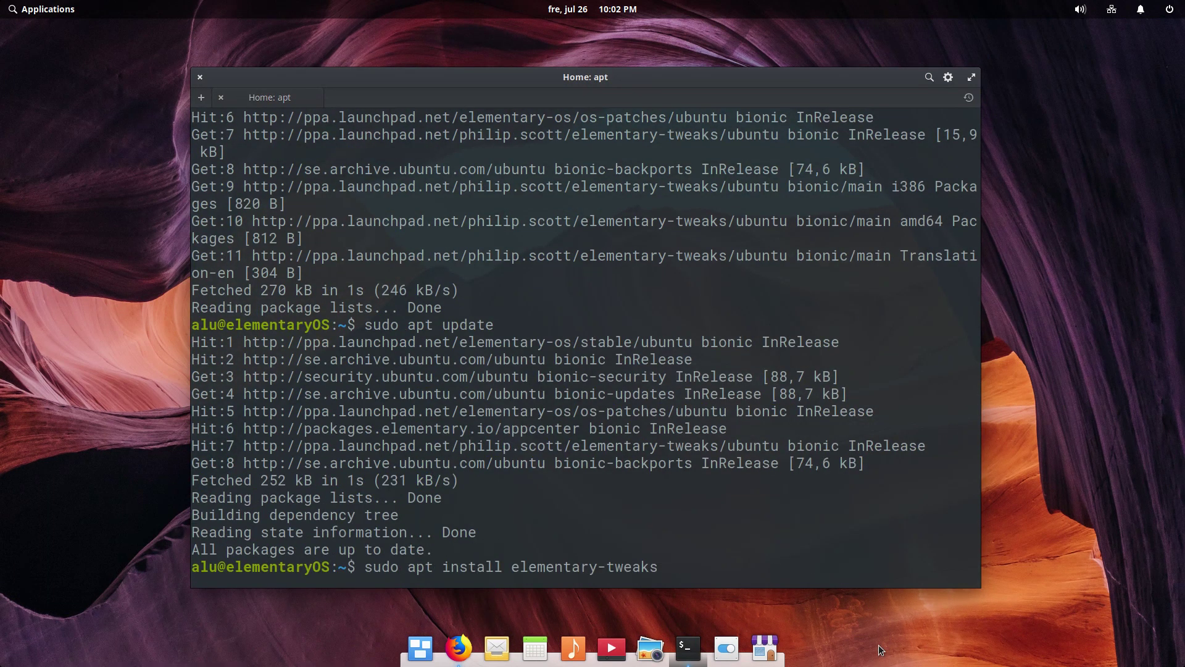
type("y")
key("Return")
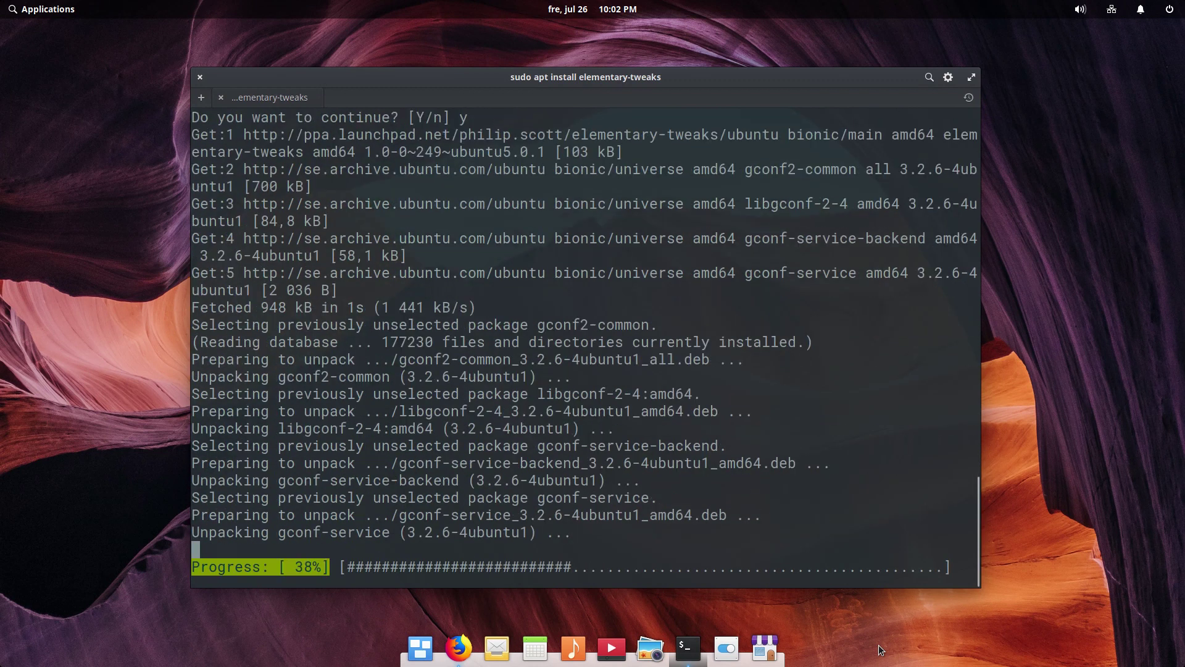
Step: Step through System Settings' Tweaks pages from Fonts to Videos, then return to All Settings
left_click(729, 647)
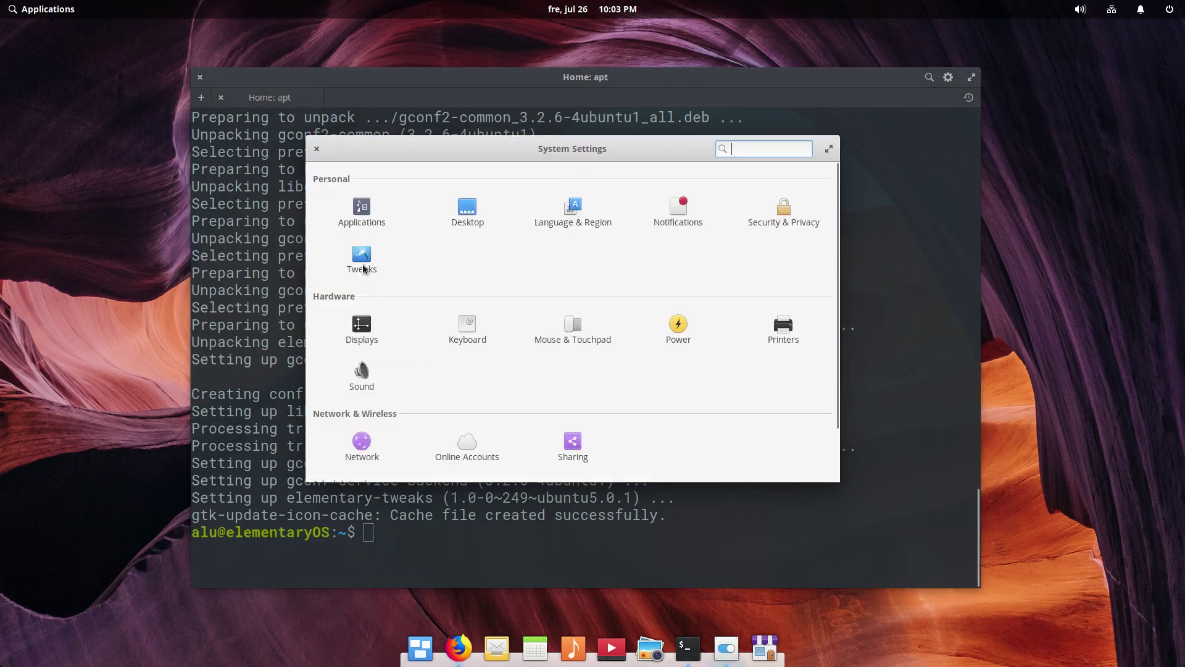
left_click(364, 266)
left_click(365, 219)
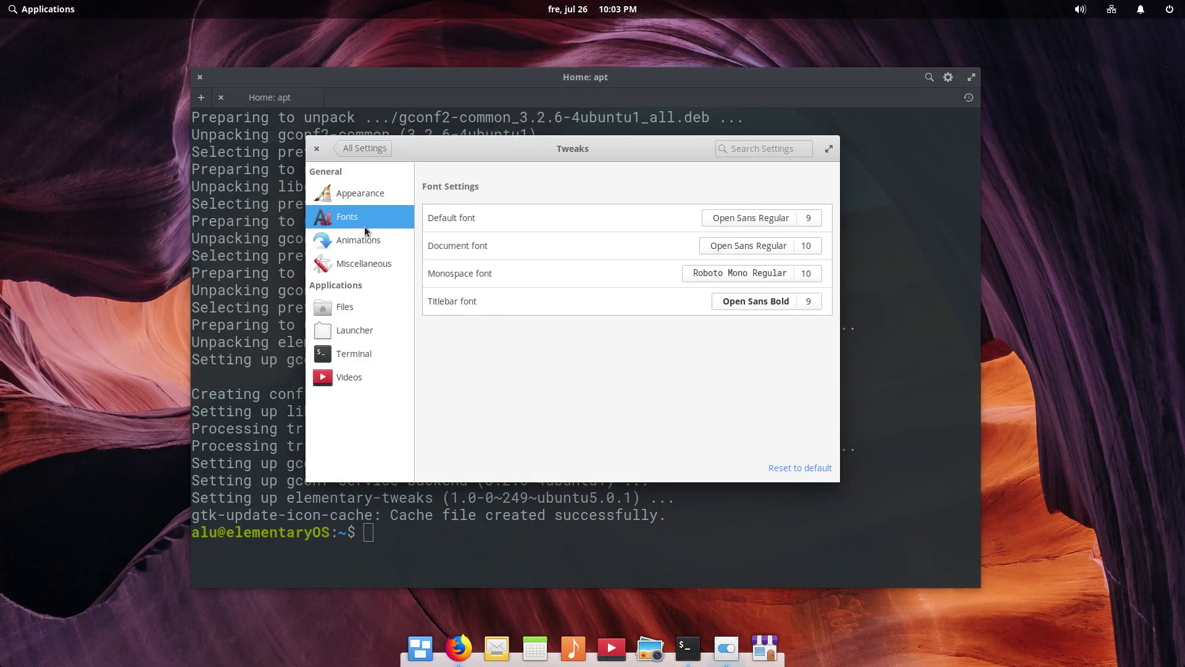
left_click(363, 240)
left_click(361, 263)
left_click(357, 309)
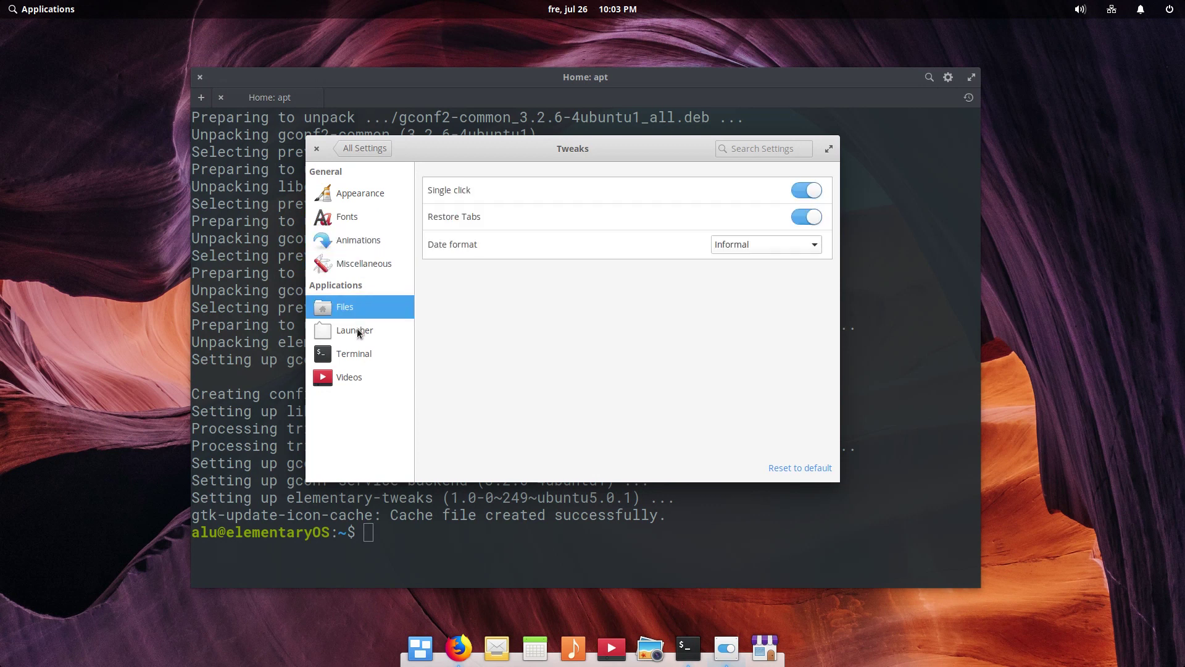
left_click(355, 330)
left_click(352, 354)
left_click(351, 376)
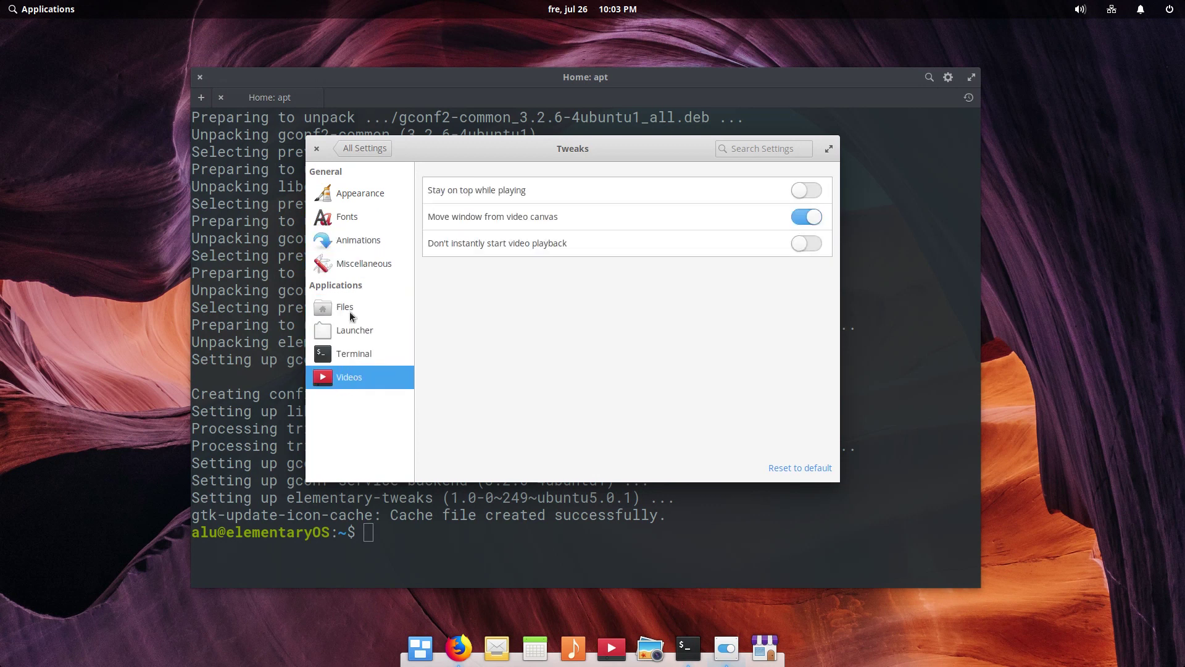
left_click(359, 154)
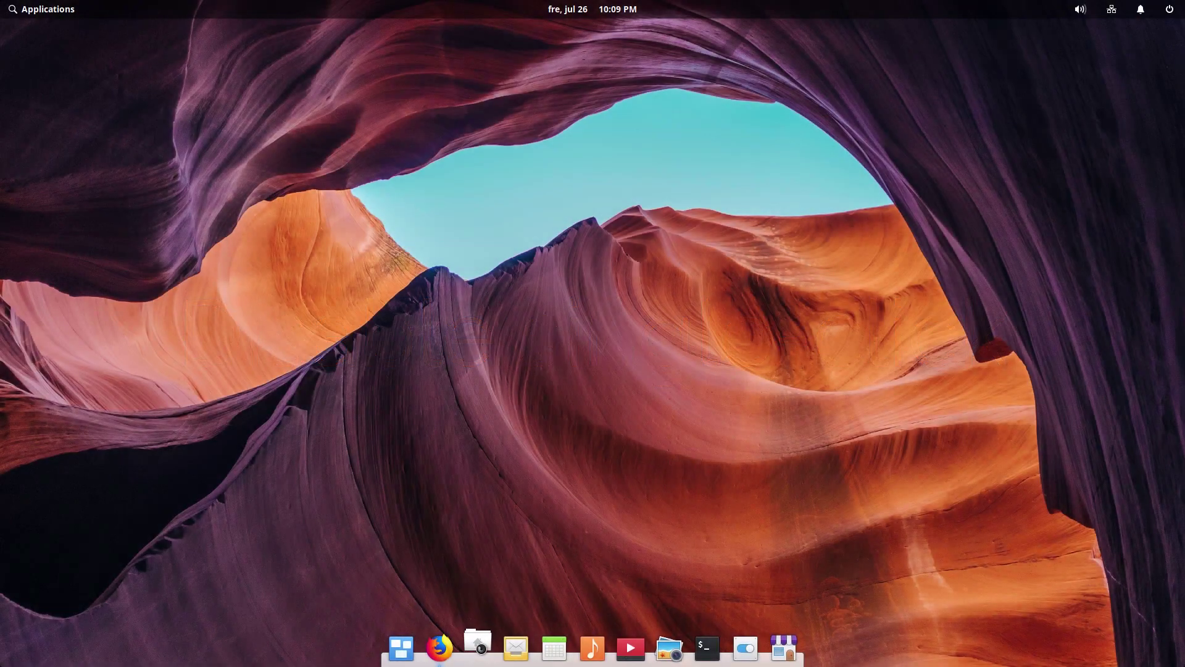
Step: Open elementaryOS_Juno-beta.png from Files' Pictures folder, close Photos, and return to Home
left_click(483, 653)
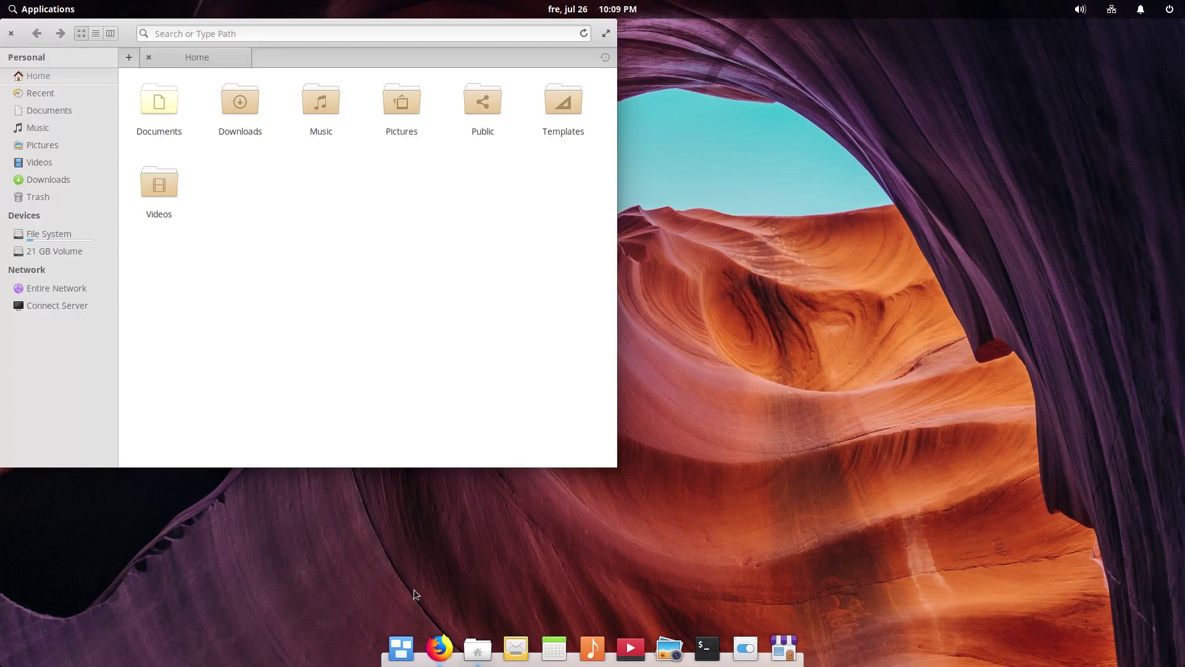
double_click(406, 123)
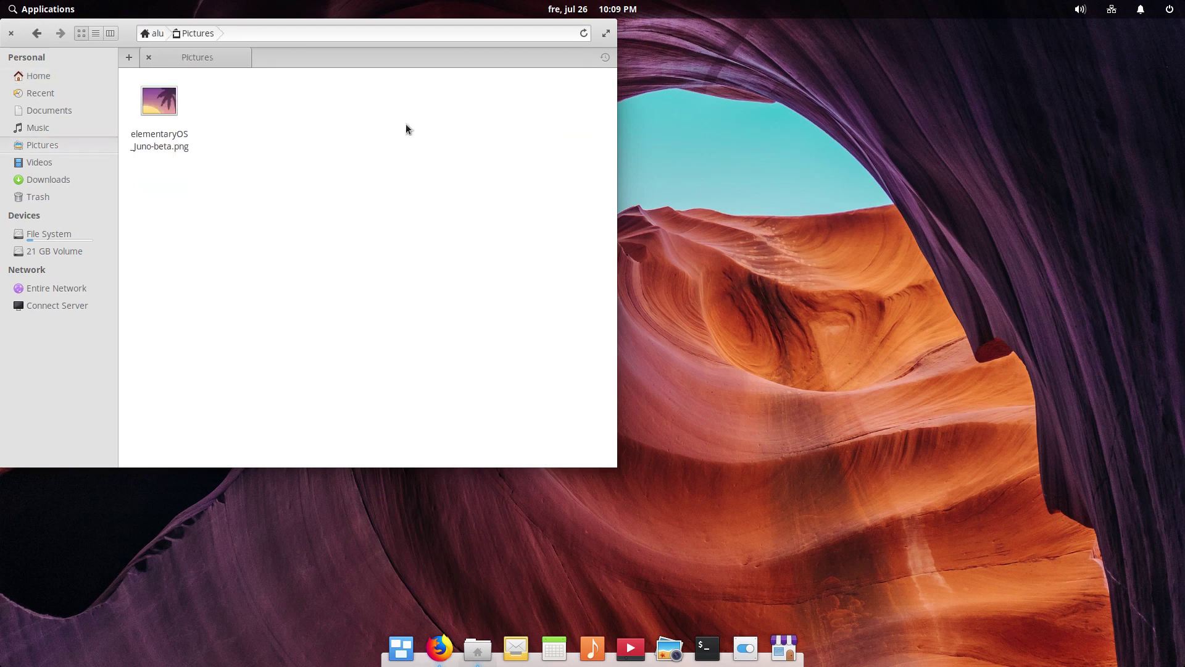
double_click(166, 145)
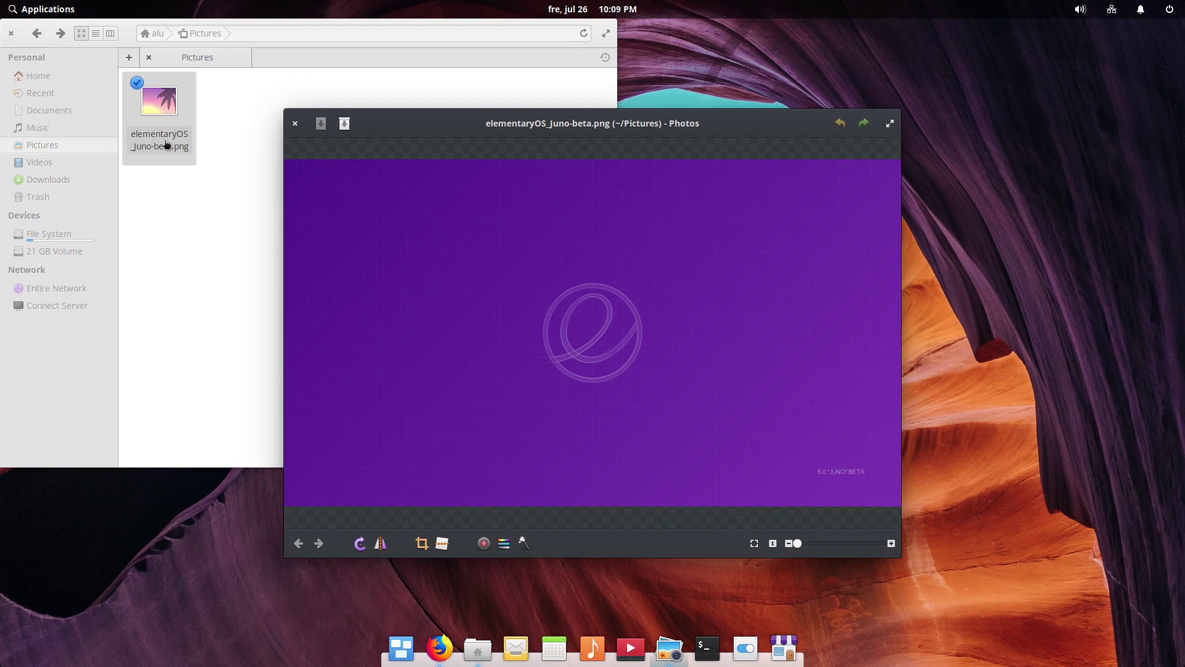
left_click(294, 124)
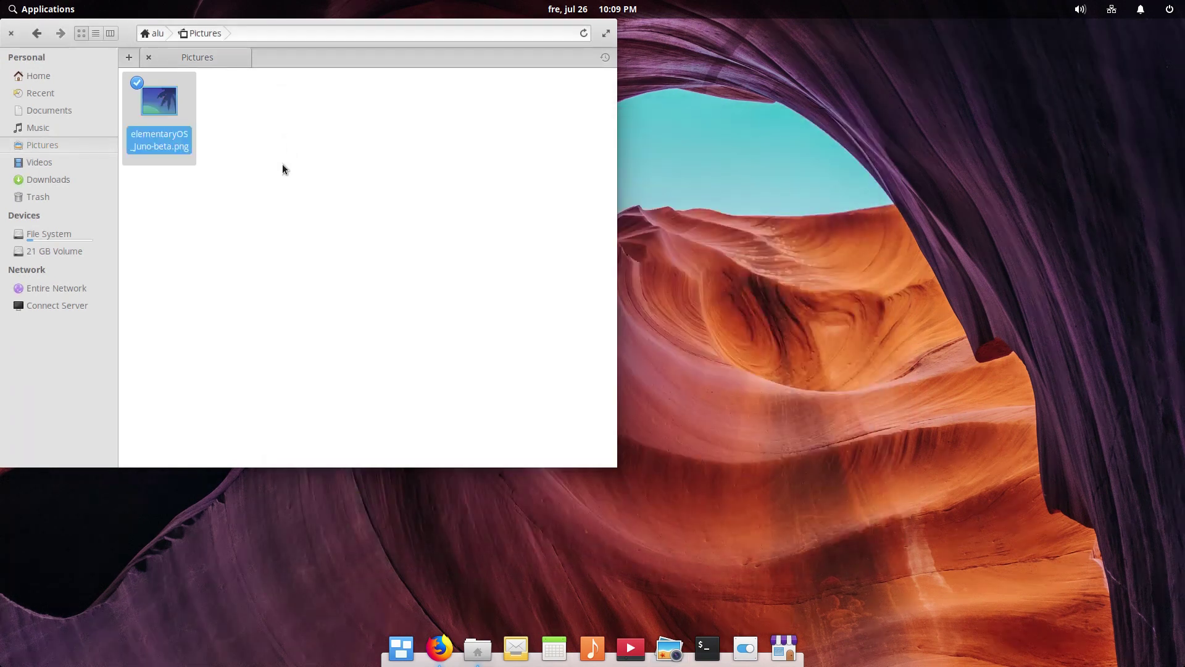
left_click(54, 79)
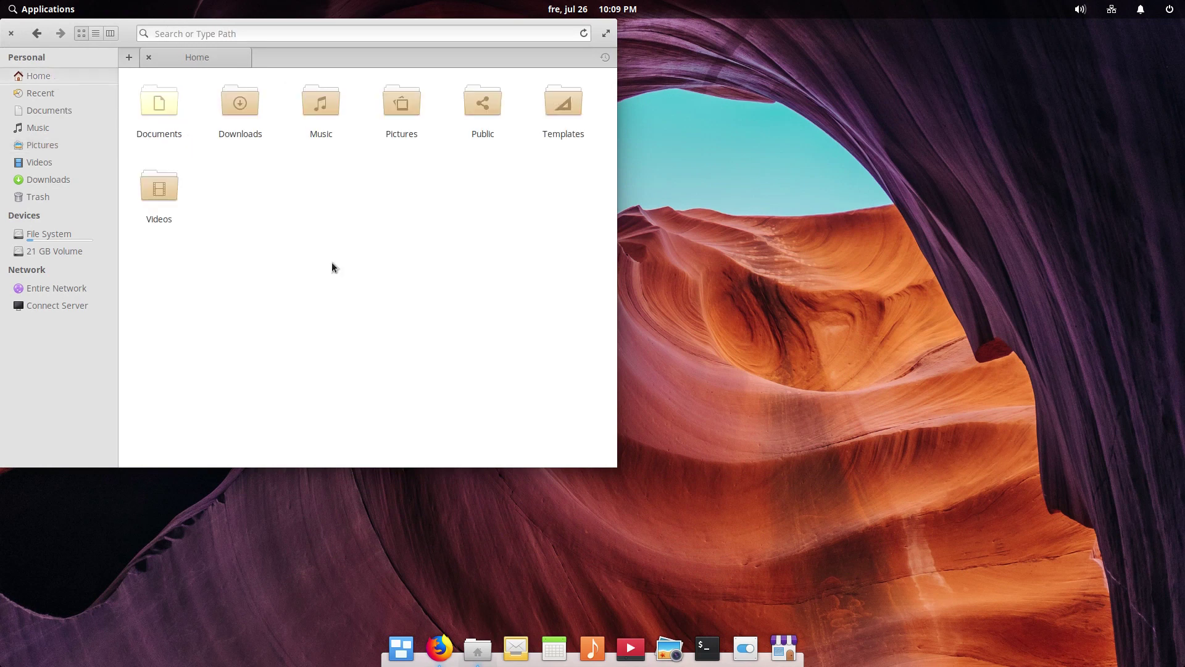
Step: Turn off Single click on System Settings' Tweaks Files page and close the window
left_click(745, 649)
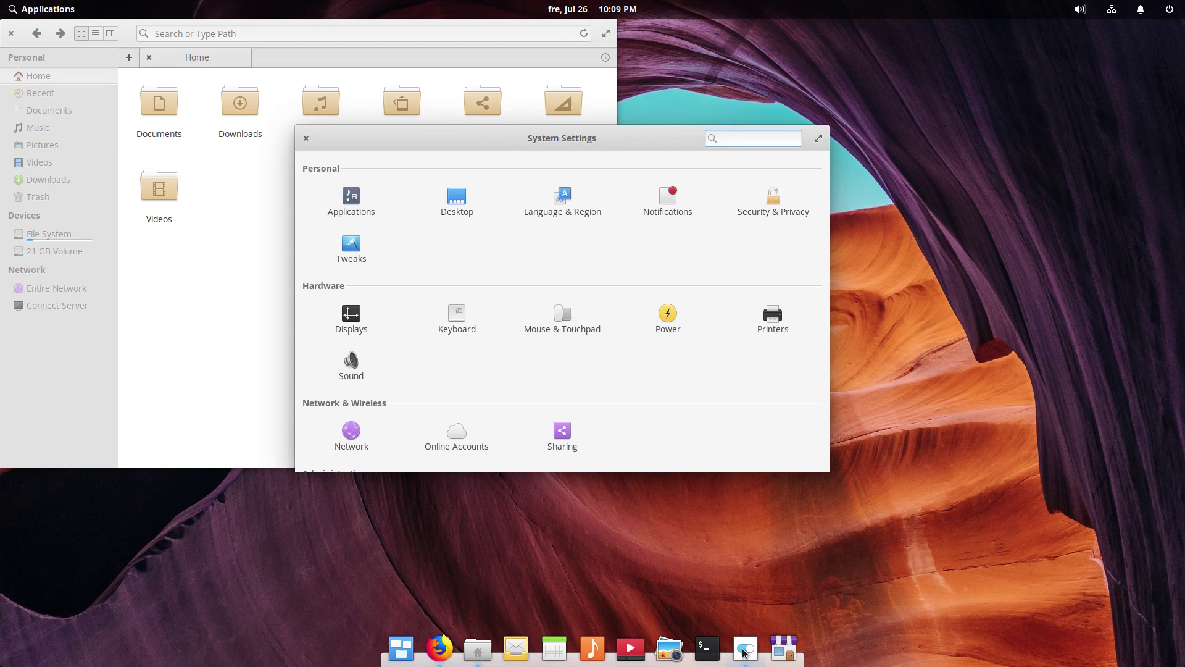
left_click(353, 259)
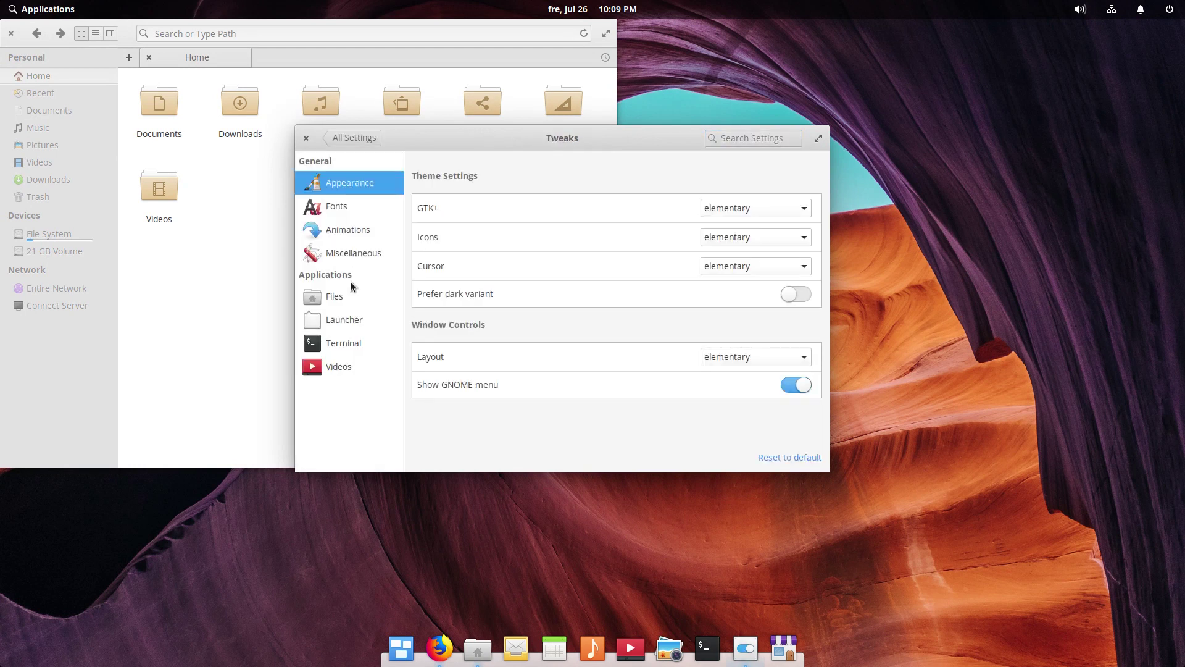
left_click(351, 296)
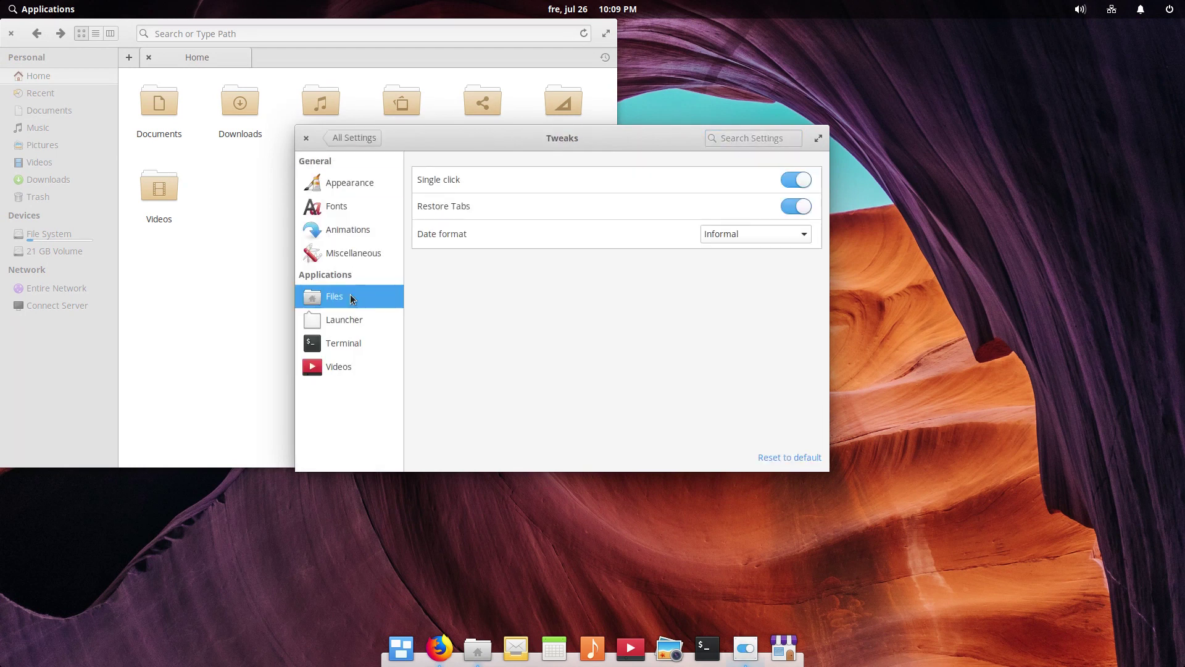
left_click(797, 184)
left_click(306, 139)
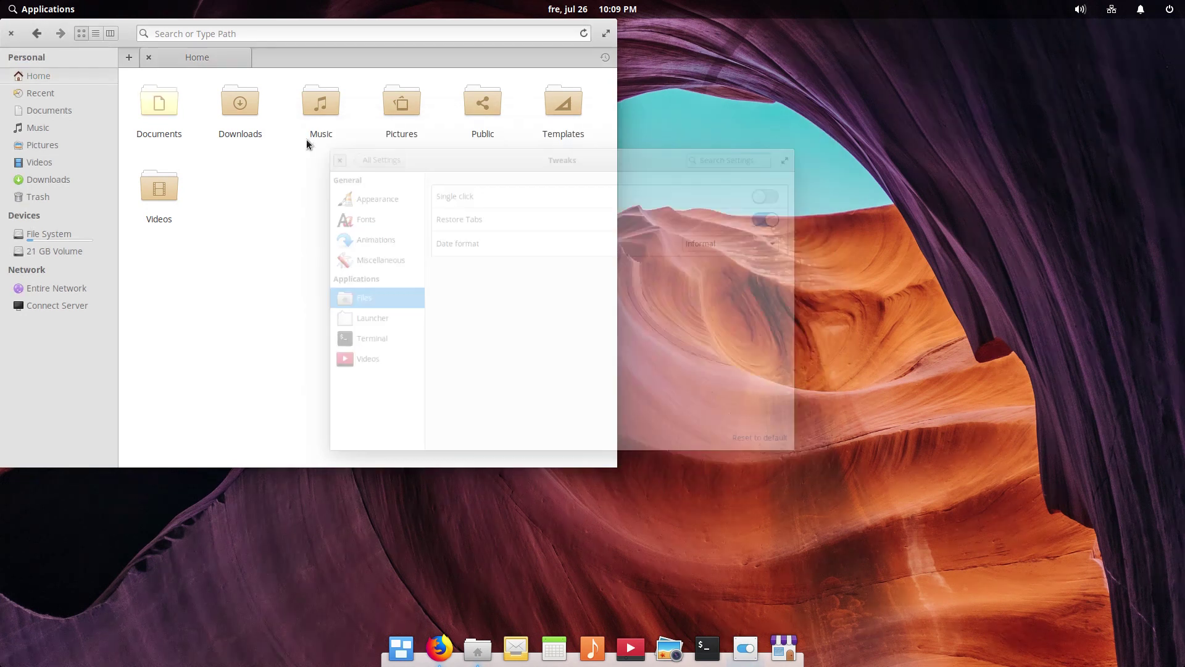
Step: Check in Files that Pictures opens only on double-click and a single click selects the image
left_click(405, 111)
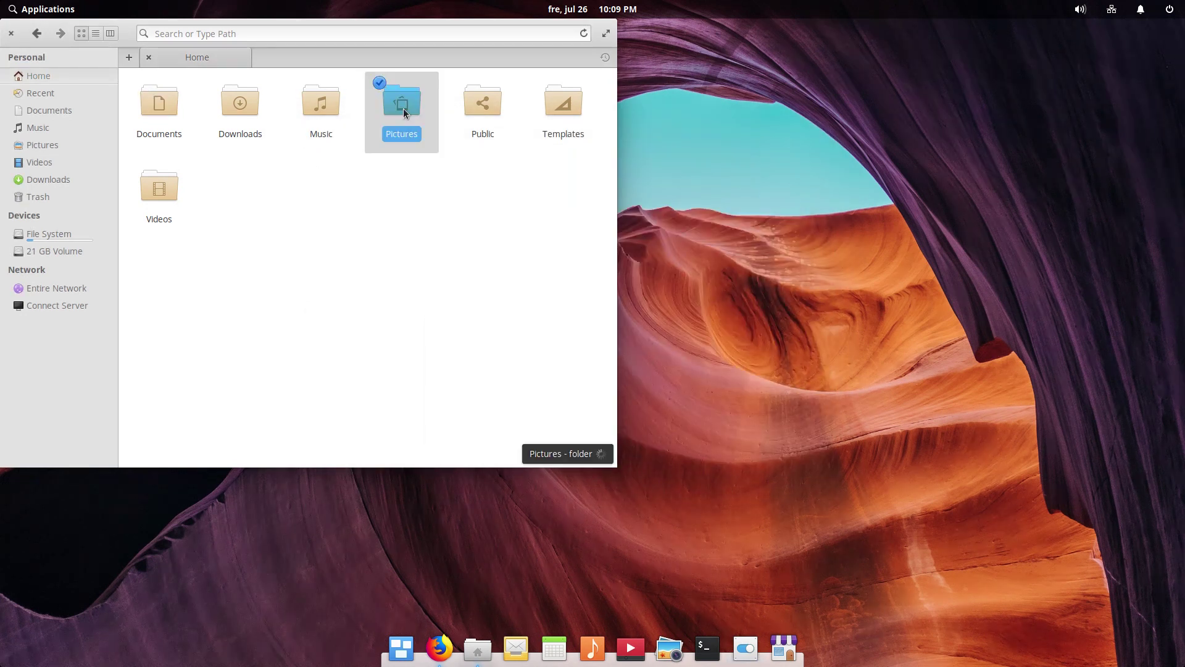
double_click(405, 110)
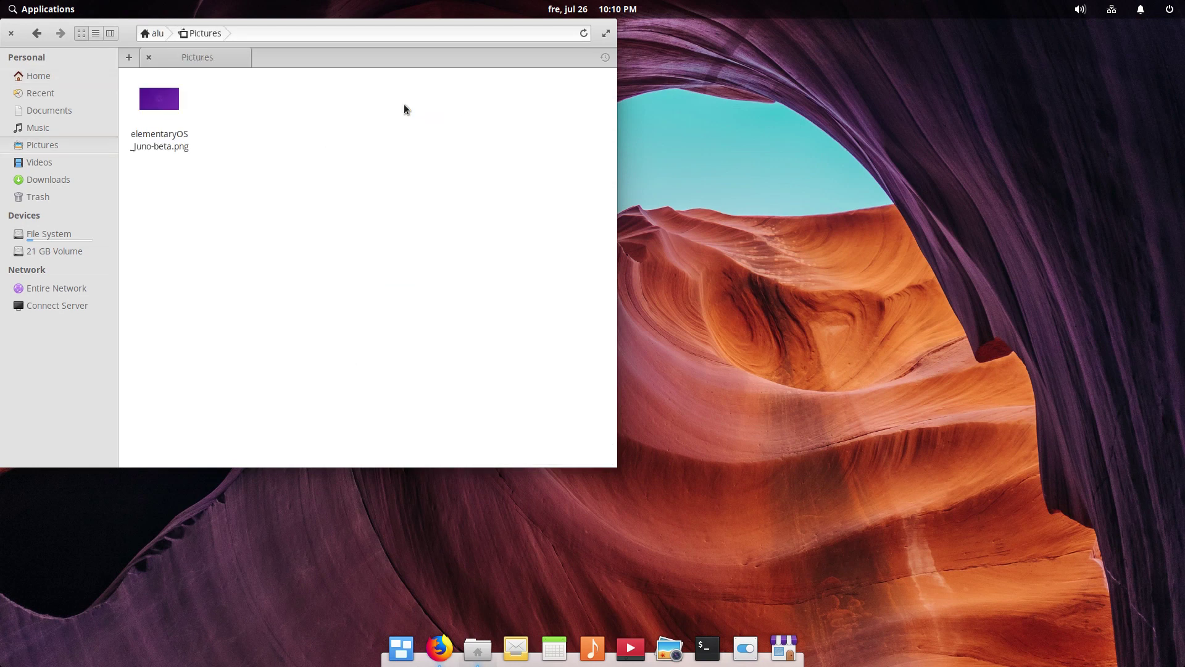
left_click(183, 144)
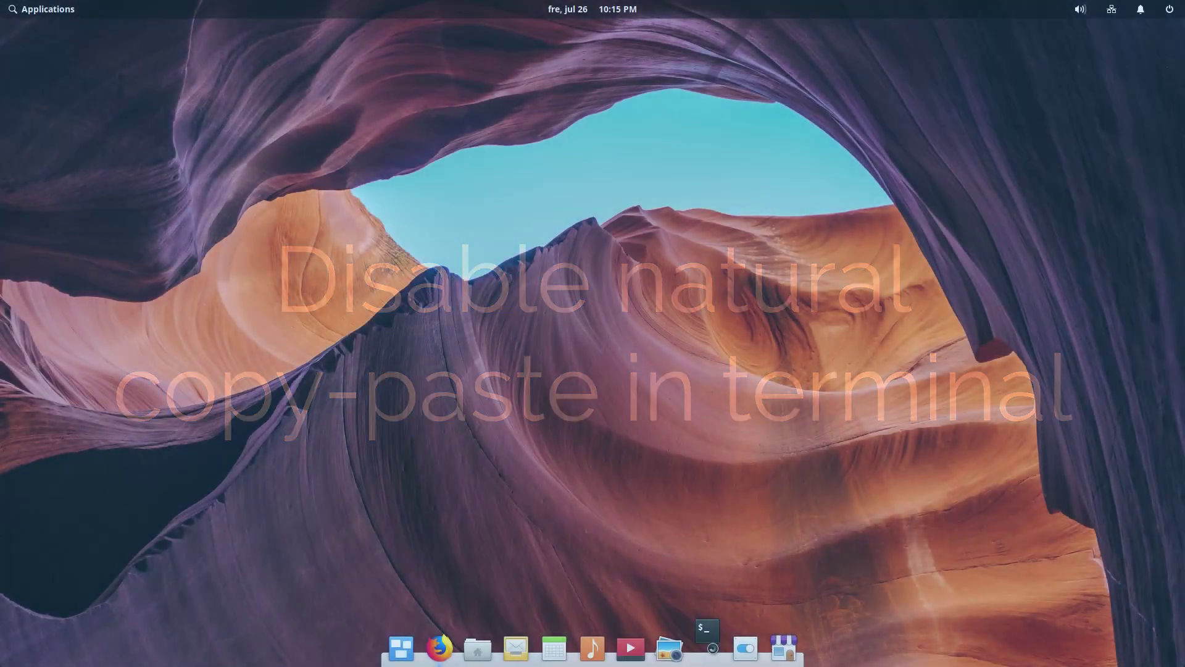
Step: Paste the elementary-tweaks install command into a new Terminal, accepting the Paste Anyway warning
left_click(710, 645)
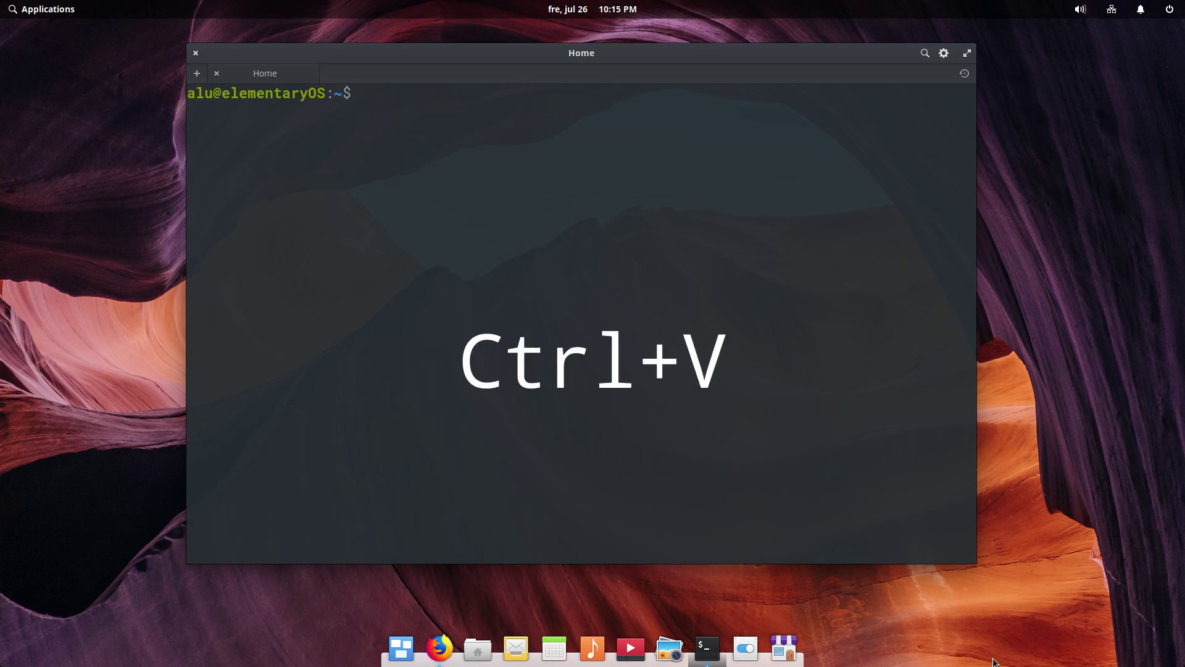
key("ctrl+v")
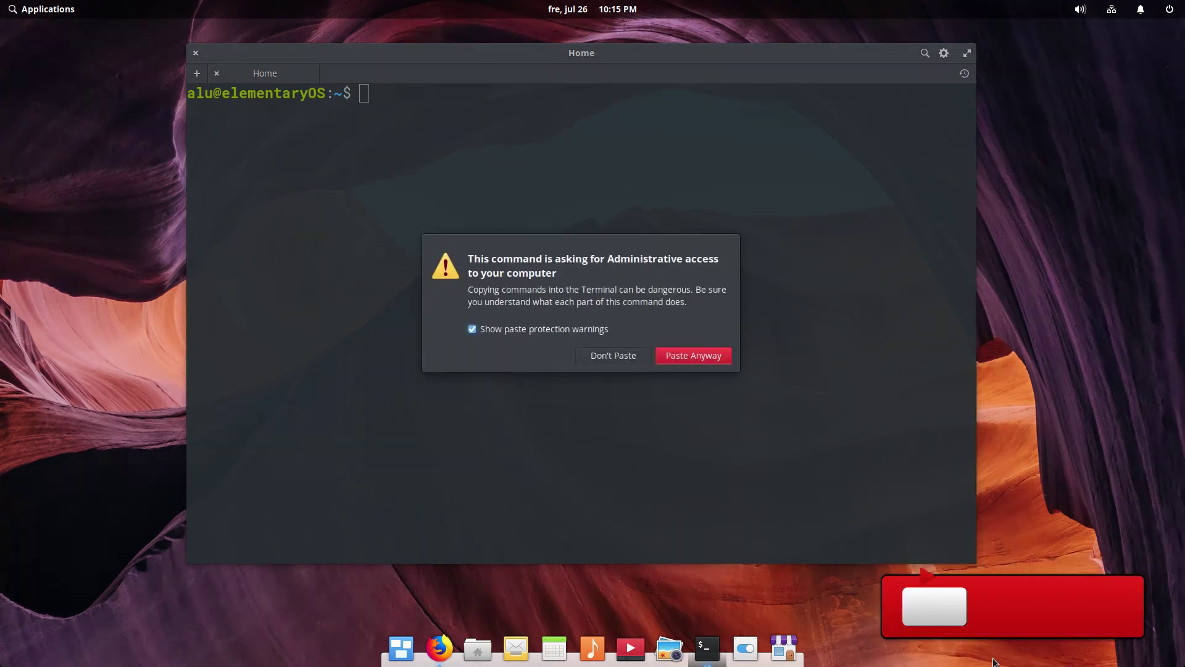
left_click(699, 352)
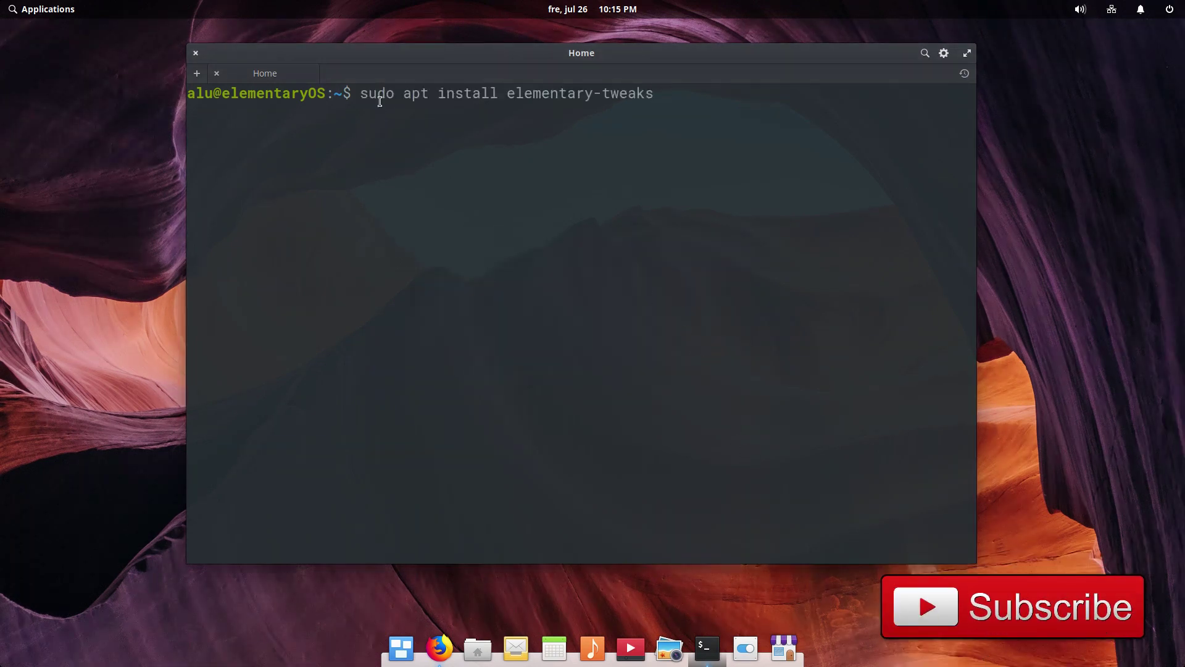
Step: Copy the command with Ctrl+C, paste it again, and backspace away the duplicate
left_click_drag(361, 94, 659, 96)
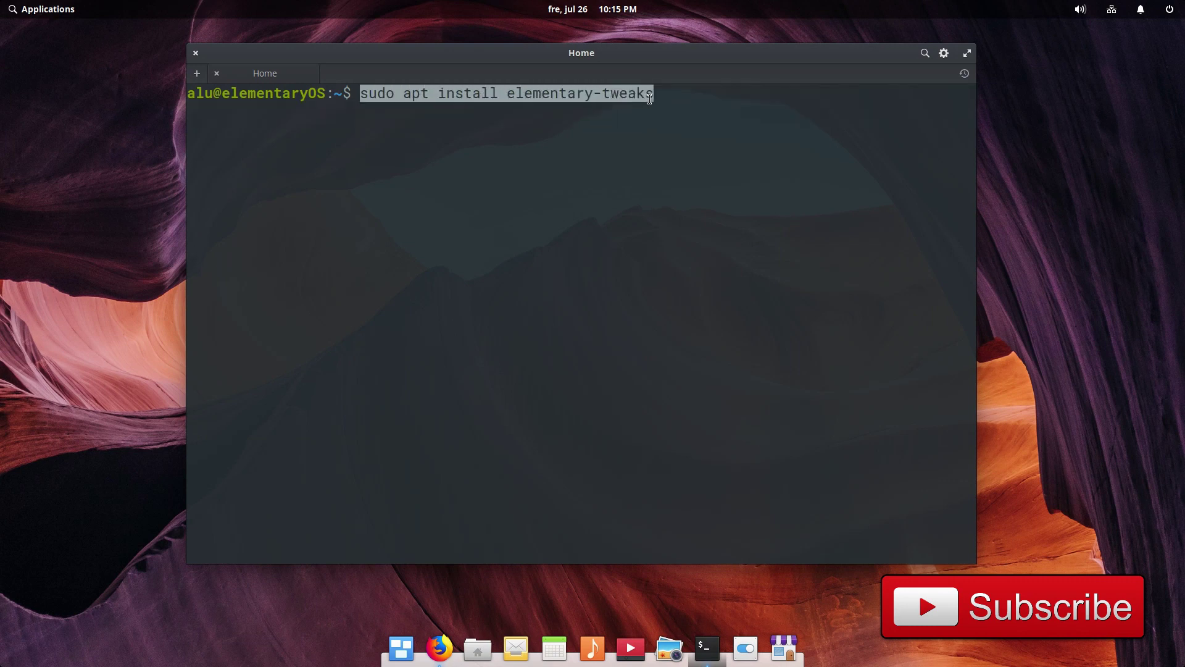
key("ctrl+c")
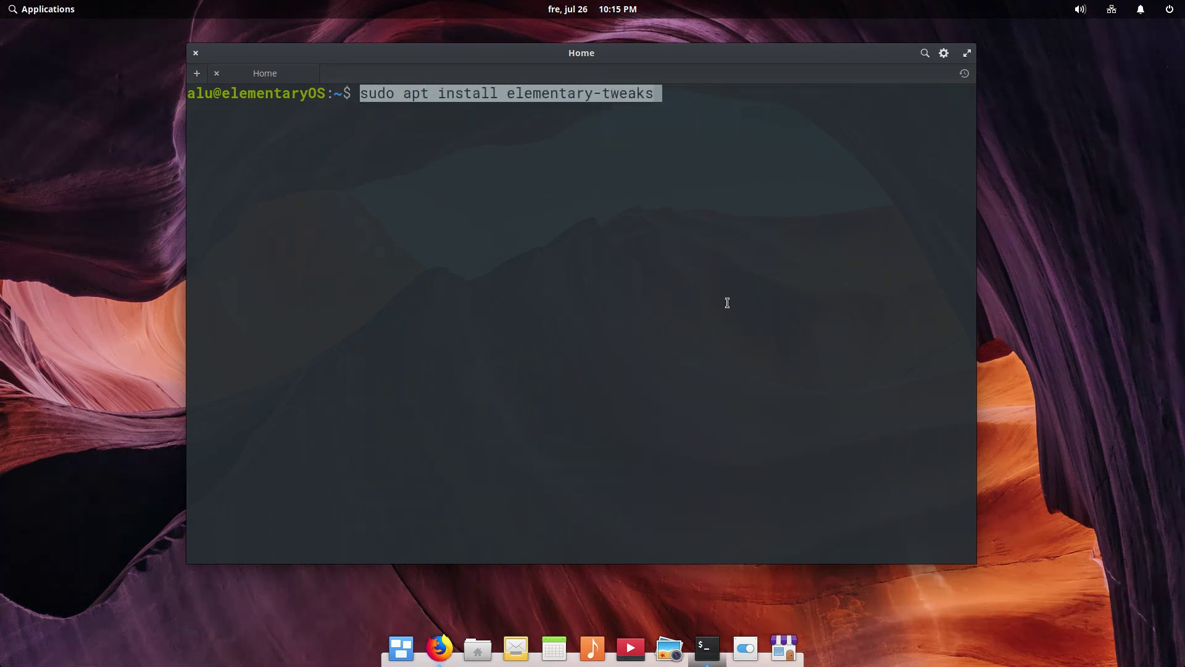
key("ctrl+v")
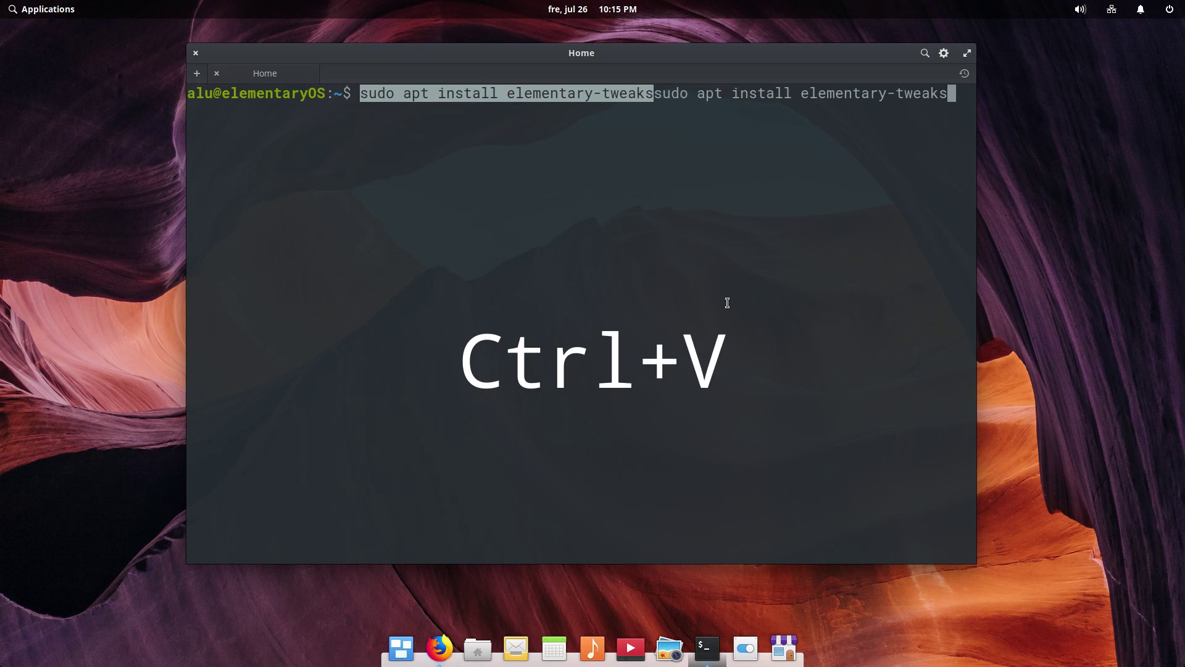
key("BackSpace")
key("BackSpace")
key("BackSpace")
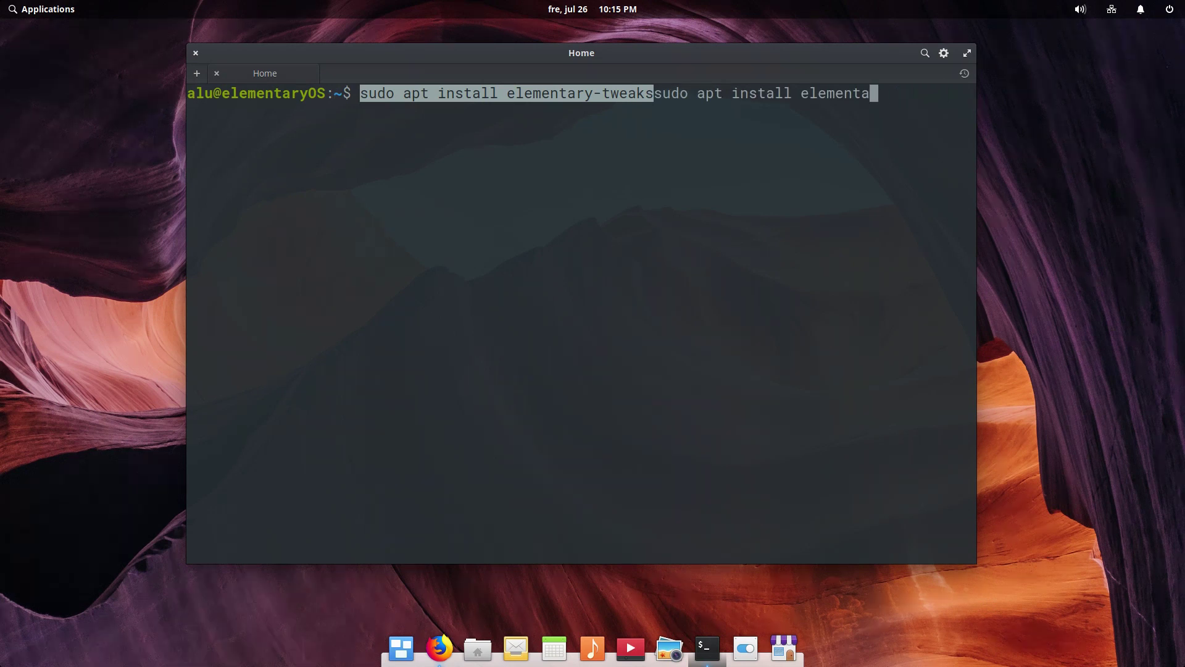
key("BackSpace")
key("BackSpace")
key("BackSpace")
key("BackSpace")
key("BackSpace")
key("BackSpace")
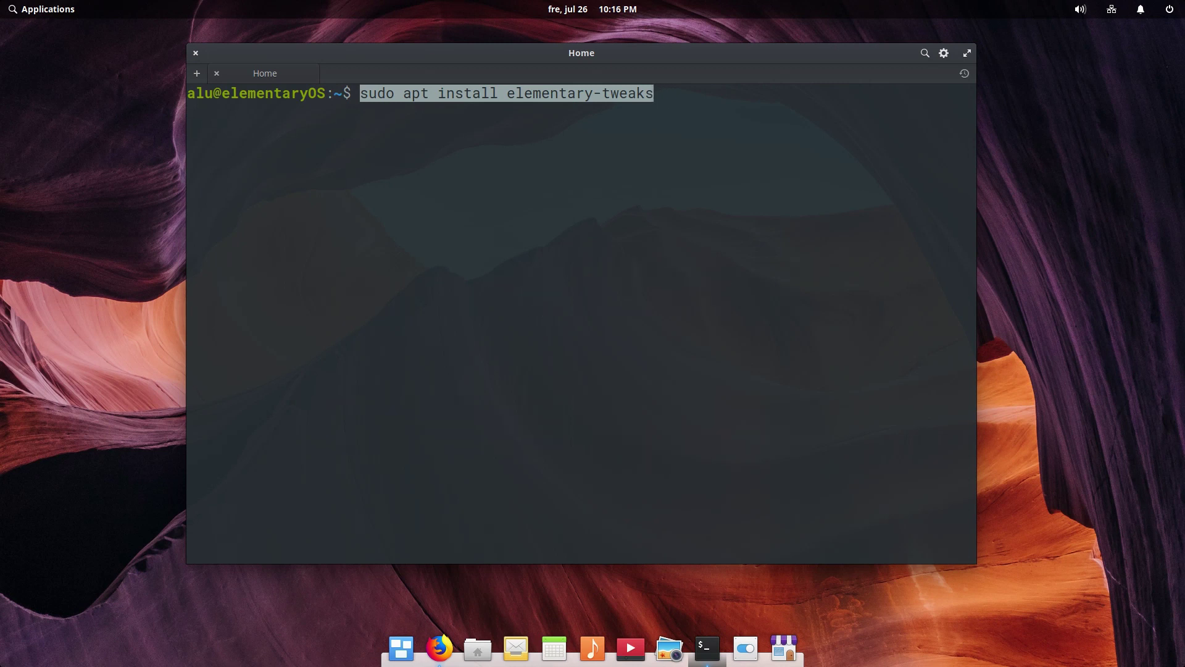
Step: Close the terminal and view the Terminal page of System Settings' Tweaks
left_click(196, 53)
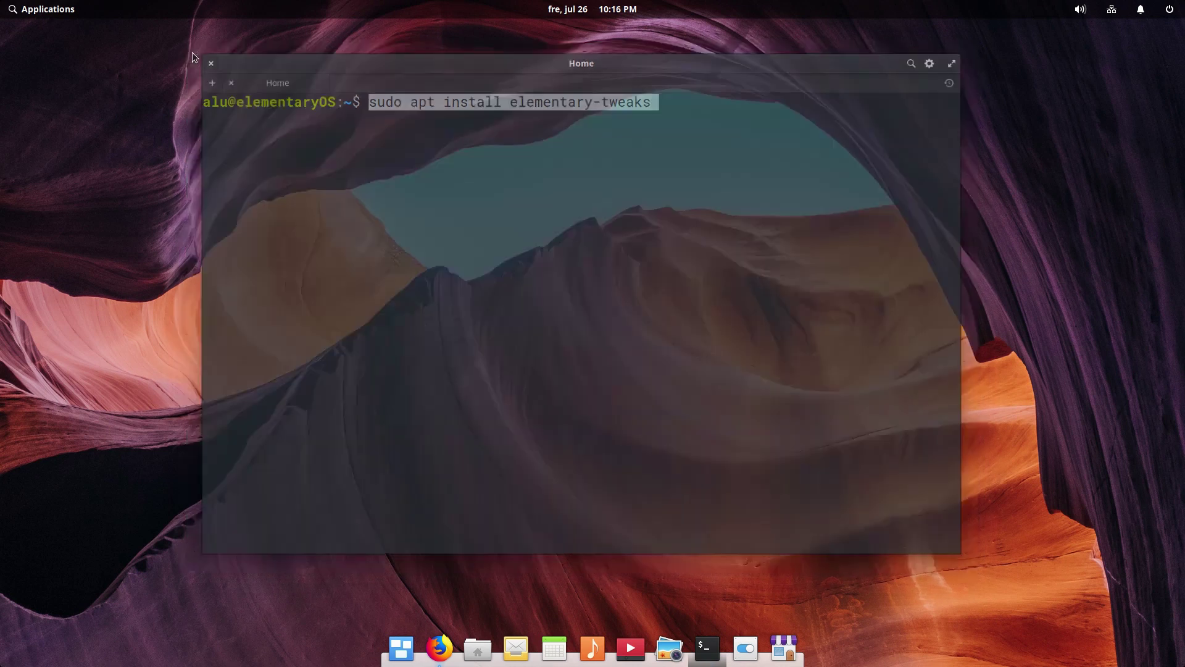
left_click(751, 649)
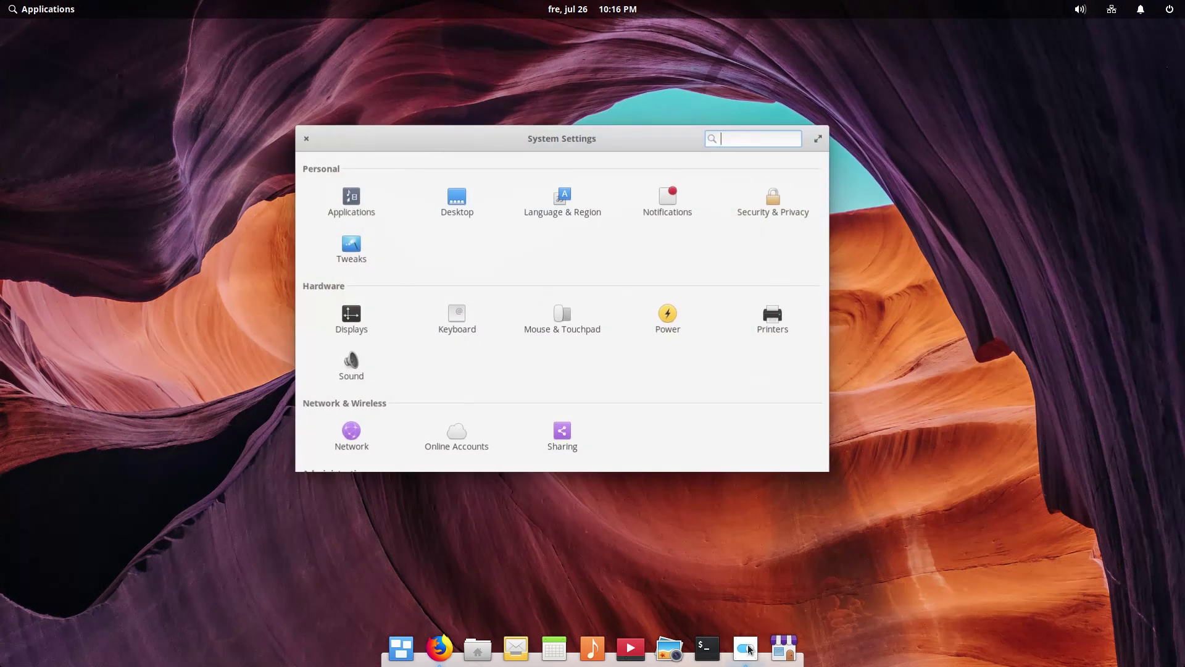
left_click(352, 253)
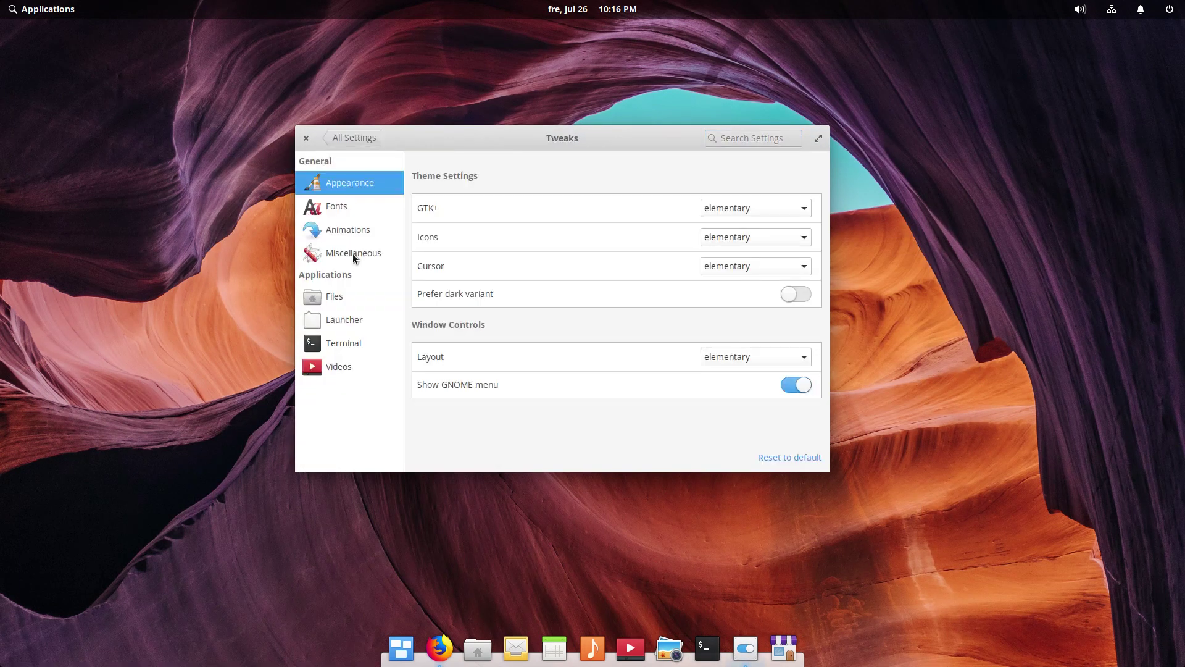
left_click(347, 350)
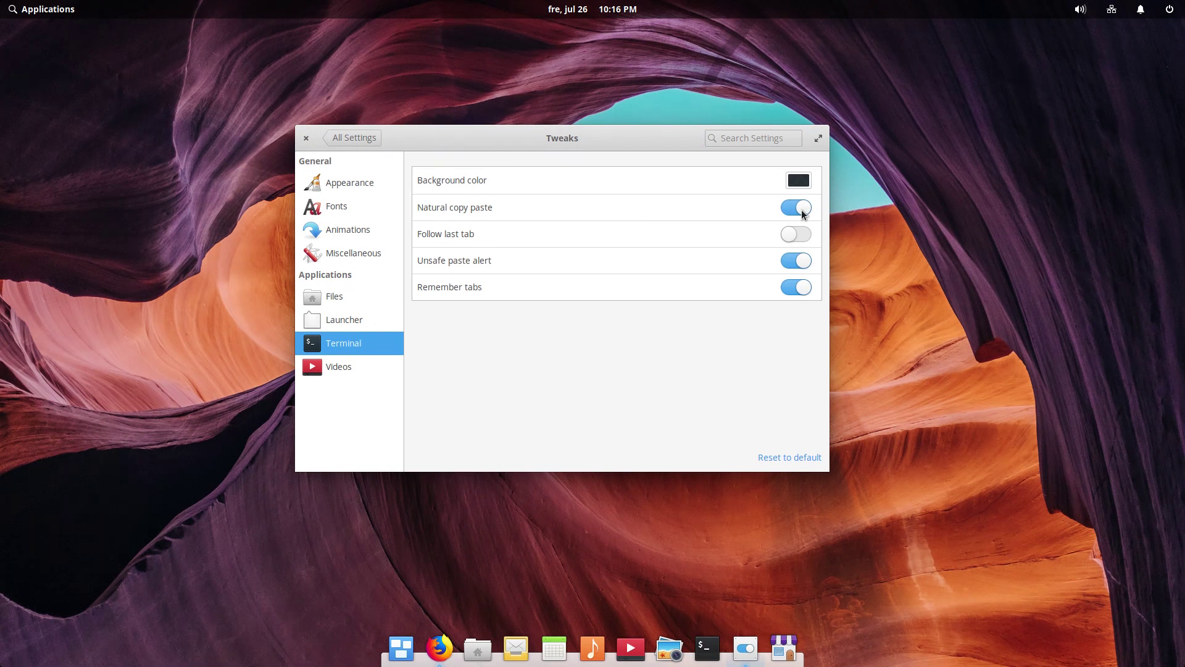
Step: Type sudo apt install elementary-tweaks, copy-paste it with Ctrl+Shift+C/V, then cancel with Ctrl+C
left_click(702, 643)
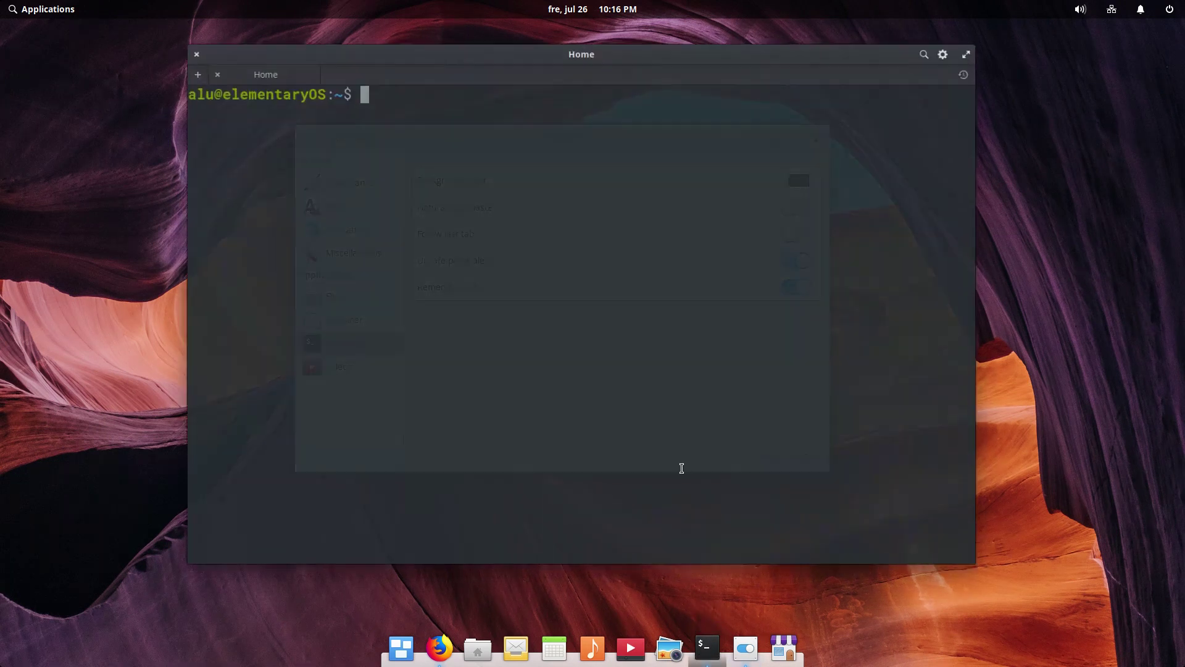
type("sudo apt install elementary-tweaks")
left_click_drag(360, 92, 651, 96)
key("ctrl+shift+c")
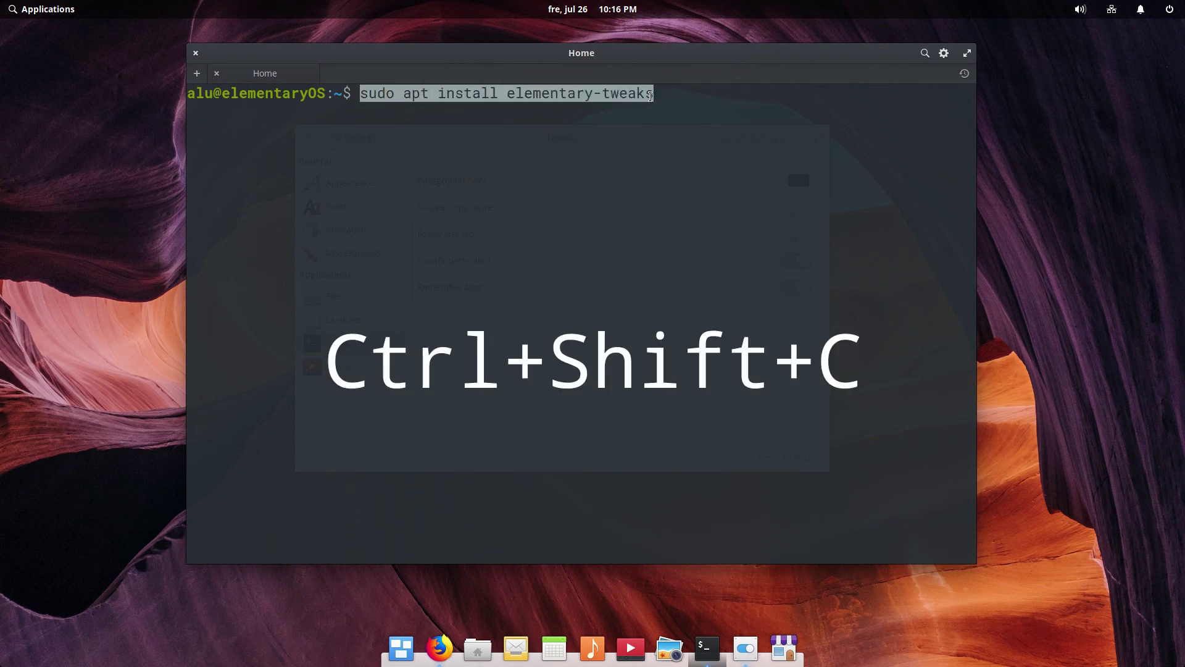
key("ctrl+shift+v")
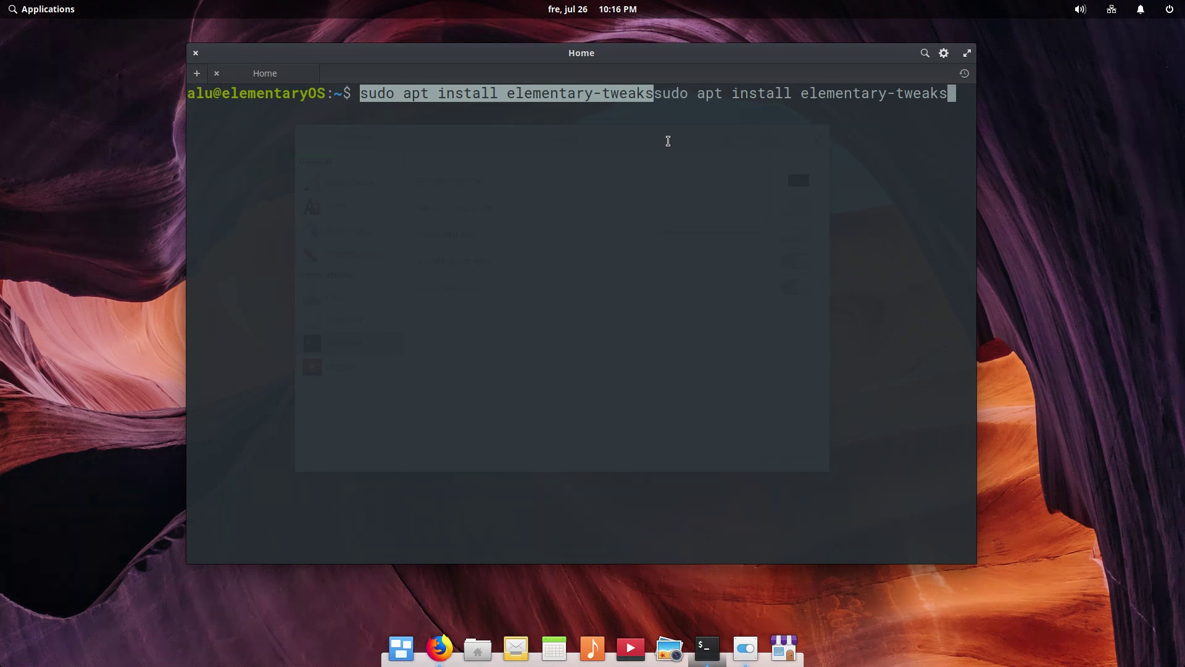
key("ctrl+c")
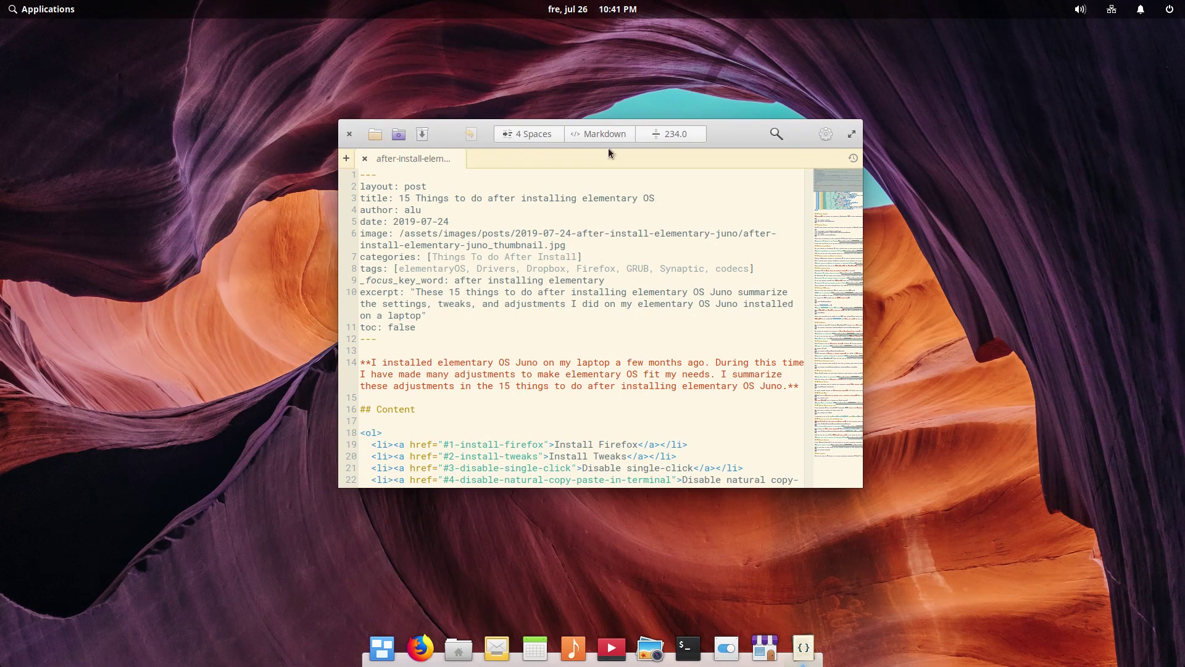
Step: Maximize, restore and close the Code window, then reopen the Markdown article from the dock
left_click(853, 136)
left_click(1175, 36)
left_click(350, 134)
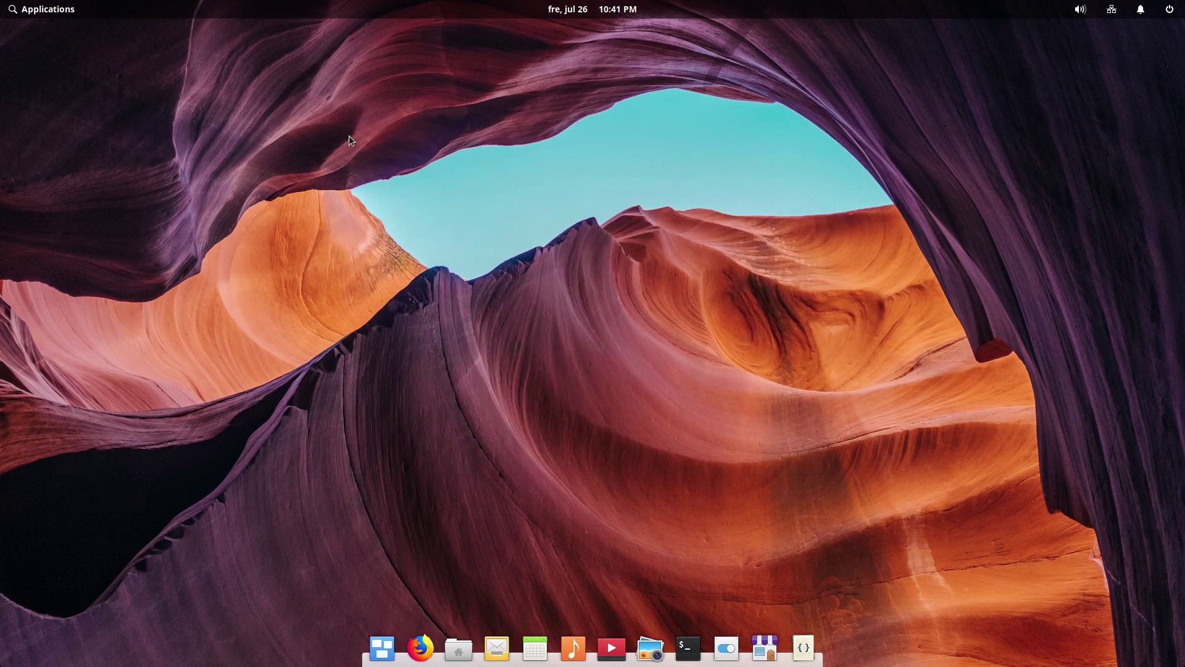
left_click(810, 652)
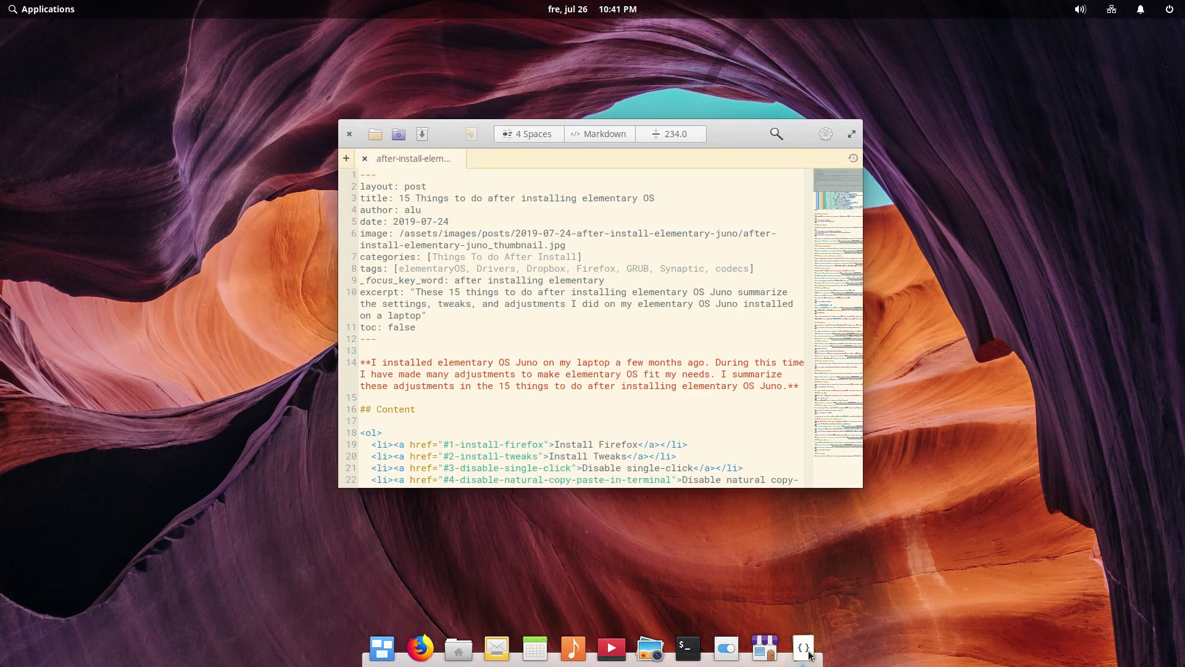
Step: Scroll the article to the Add minimize button section, close Code, and open System Settings
scroll(668, 434, "down", 10)
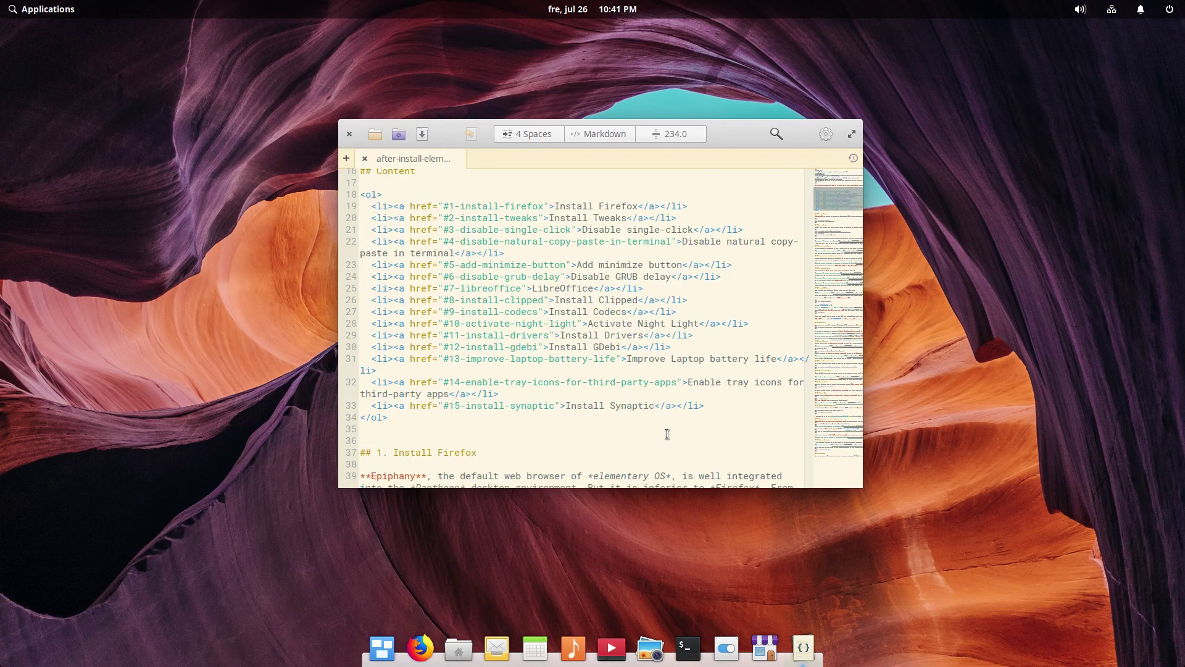
scroll(667, 434, "down", 10)
scroll(667, 434, "down", 10)
scroll(667, 434, "down", 10)
scroll(667, 434, "down", 5)
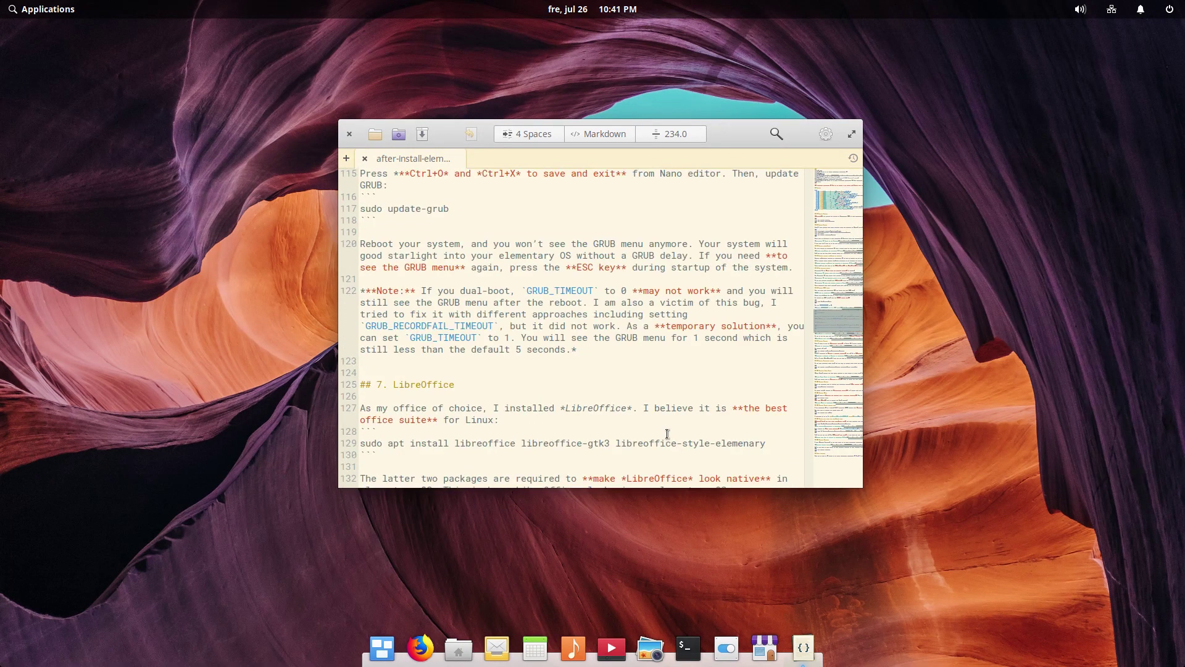
scroll(667, 434, "up", 7)
scroll(667, 434, "up", 2)
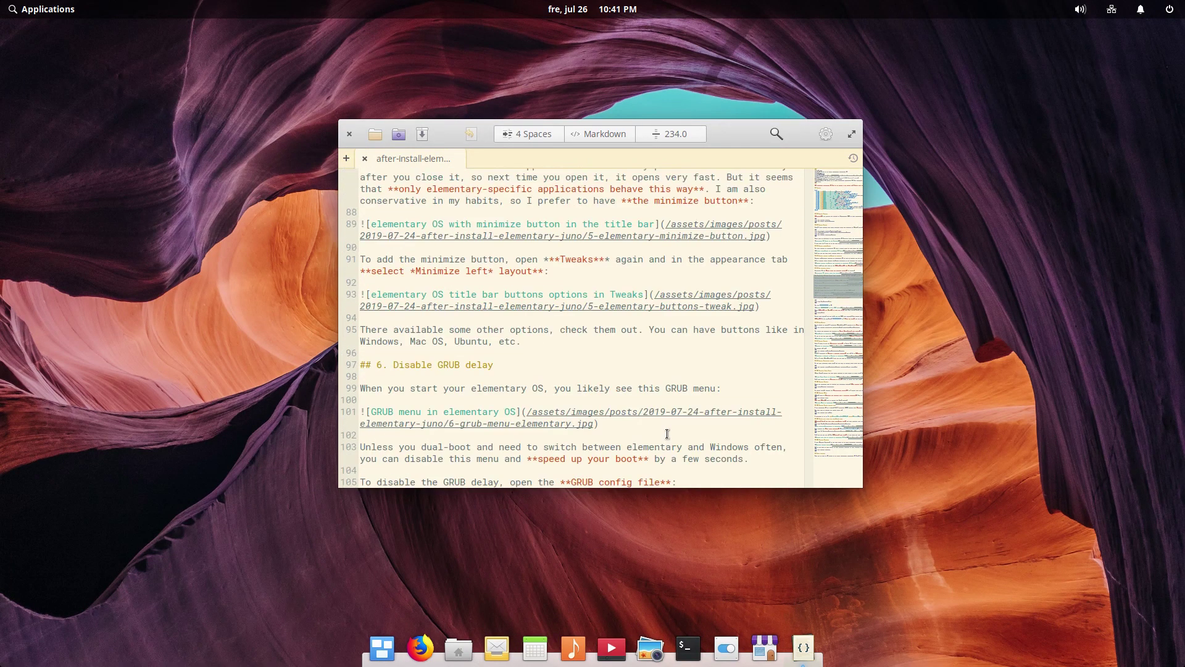
scroll(667, 434, "up", 2)
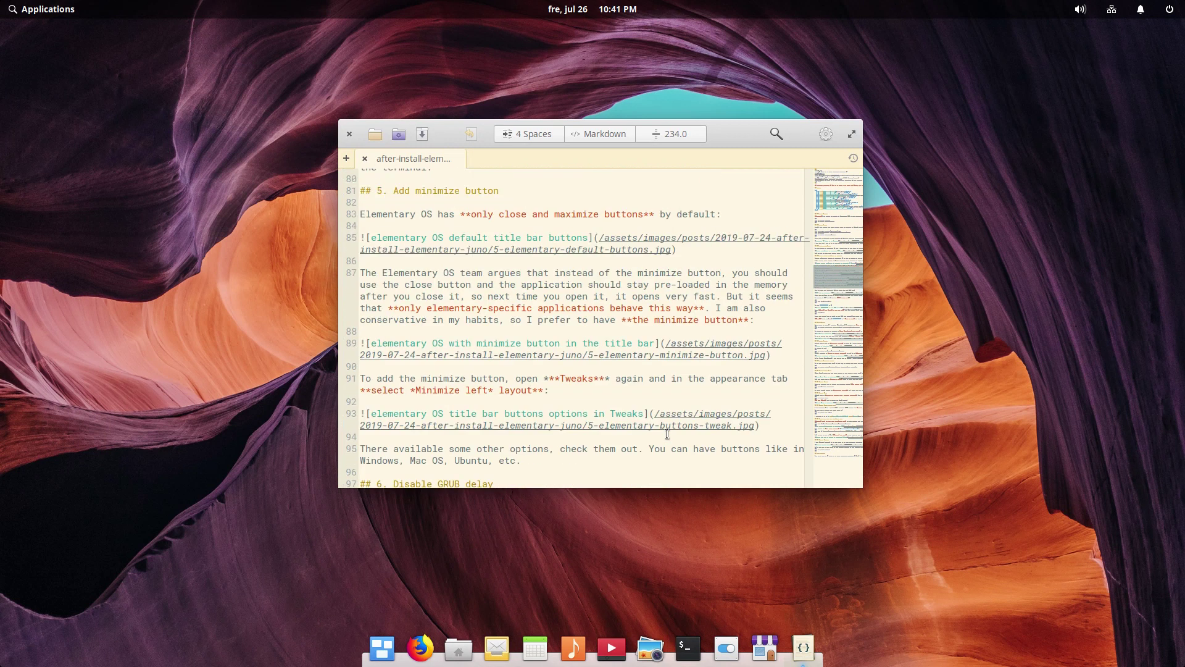
left_click(349, 134)
left_click(726, 648)
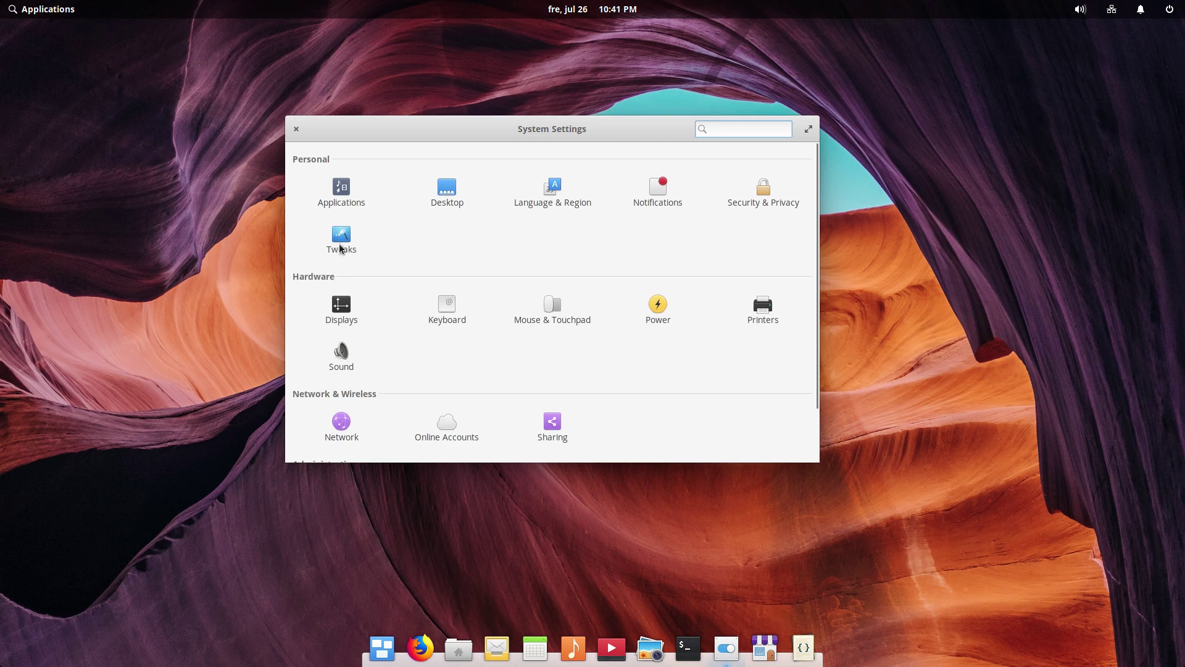
Step: Set Tweaks' window controls to Minimize Left, testing minimize and restoring the window from the dock
left_click(340, 244)
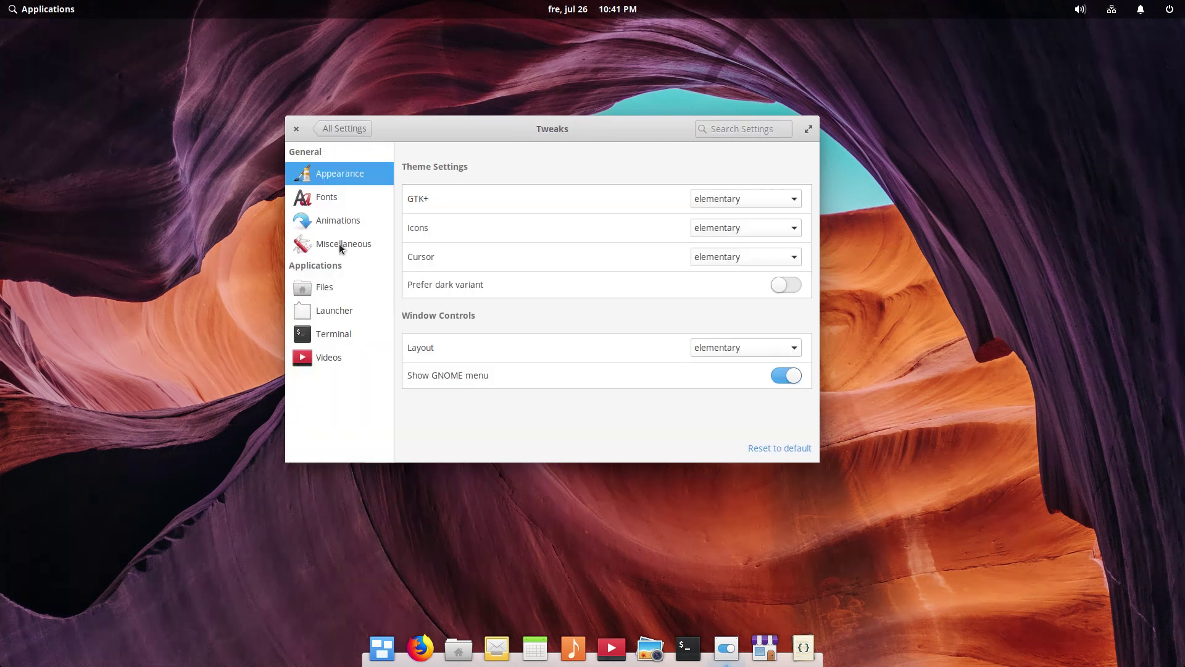
left_click(750, 347)
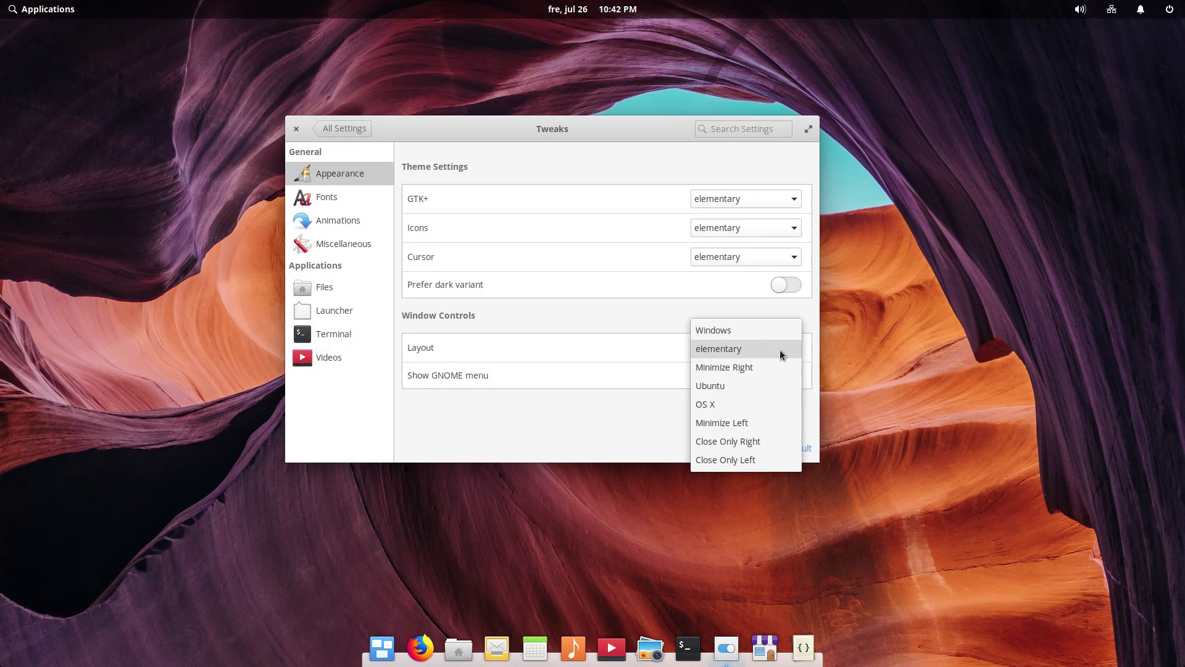
left_click(752, 423)
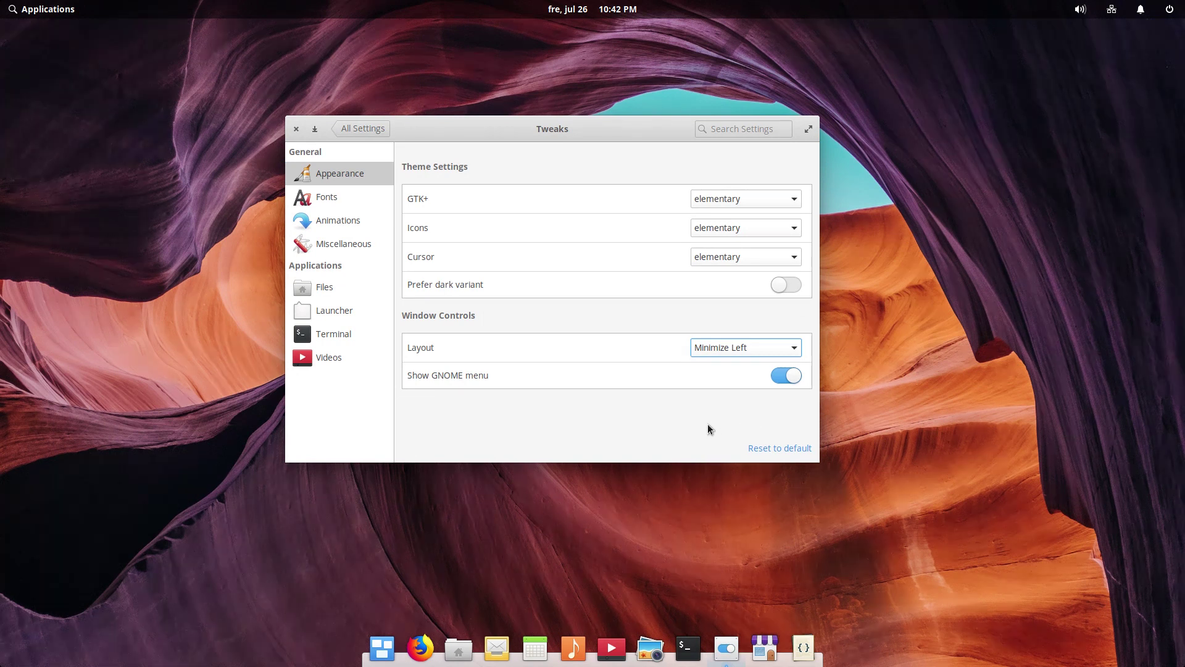
left_click(315, 129)
left_click(729, 642)
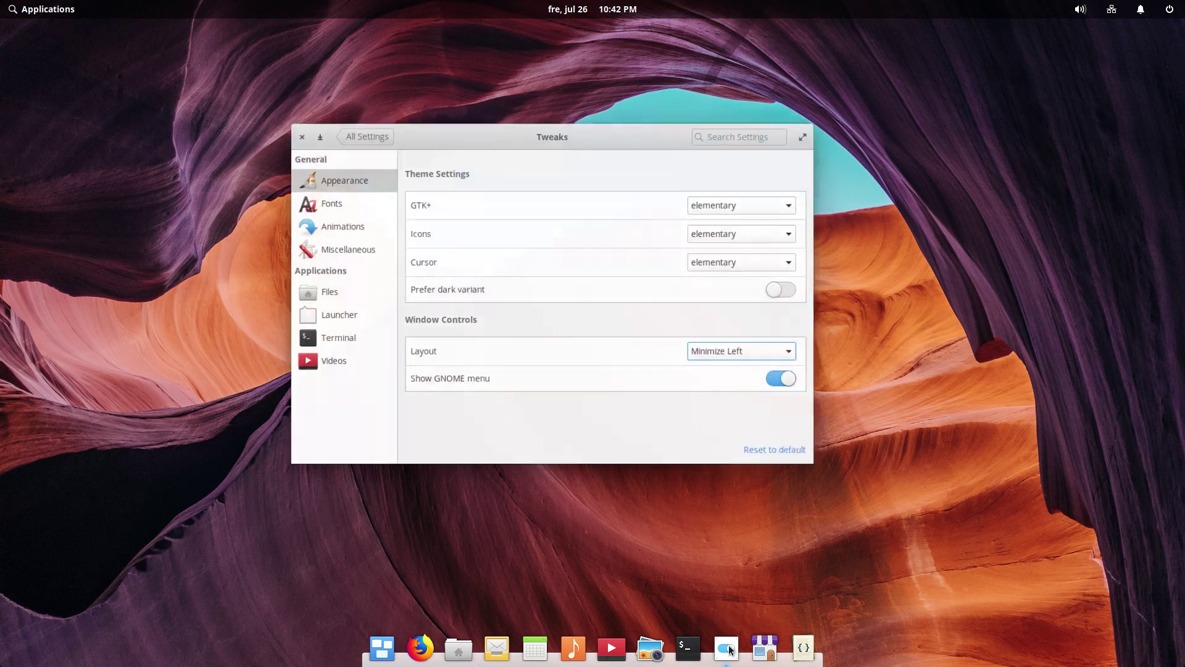
left_click(769, 350)
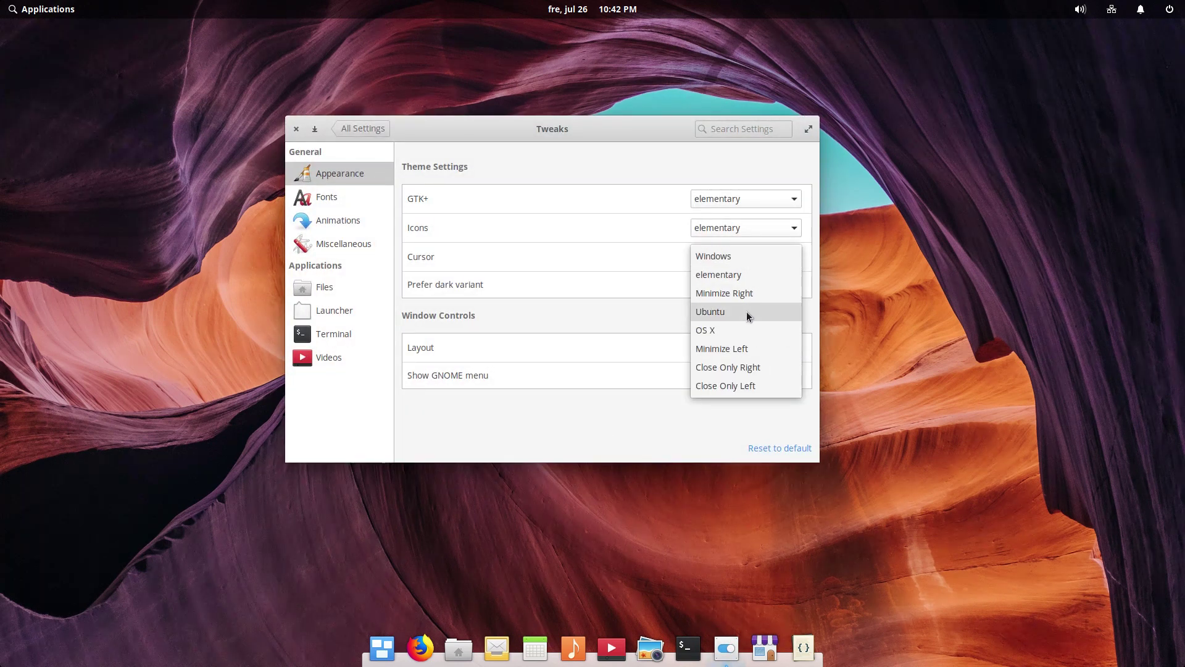
left_click(750, 348)
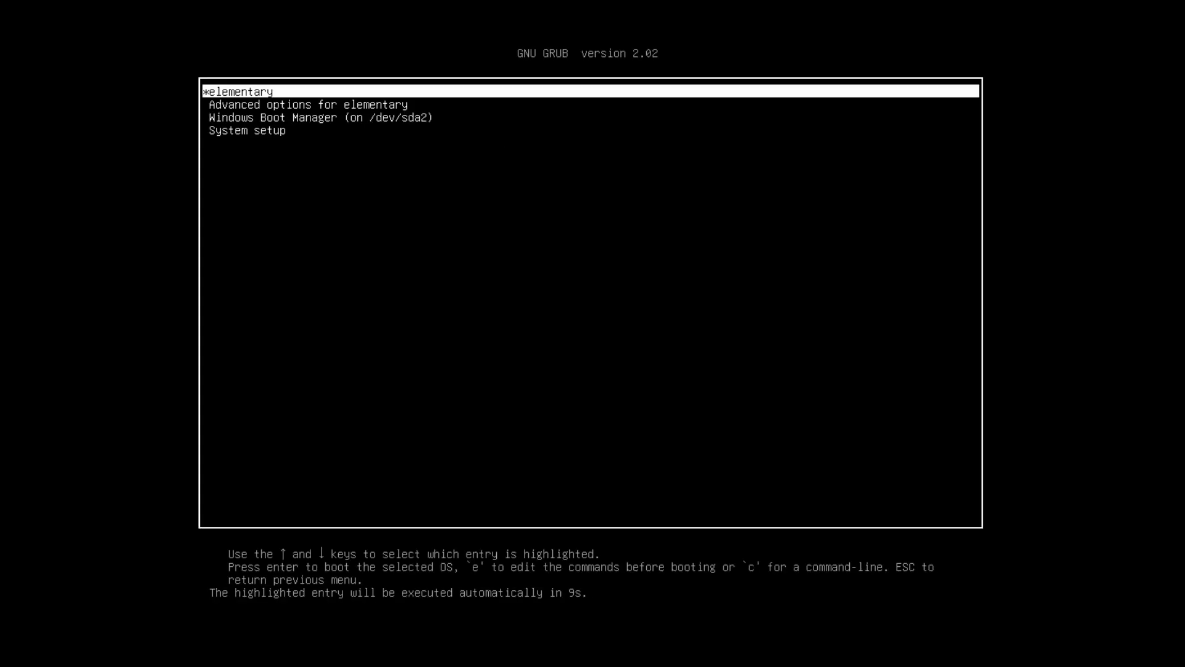
Step: Halt GRUB's countdown, step down to Windows Boot Manager, and move back to elementary
key("Down")
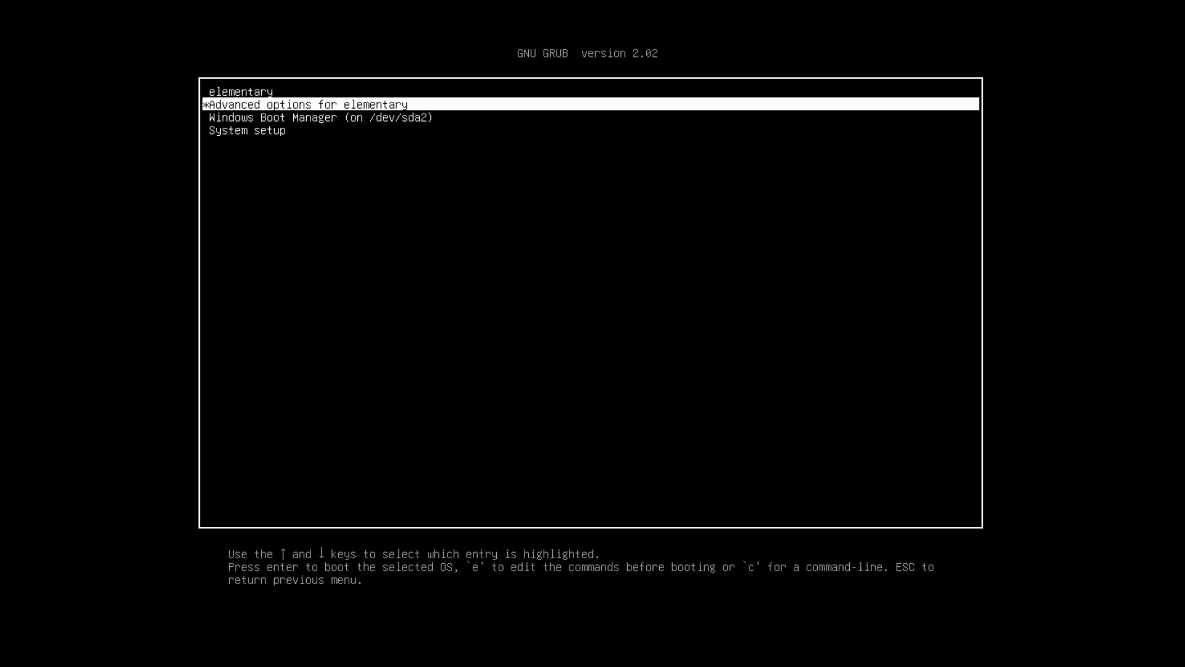
key("Down")
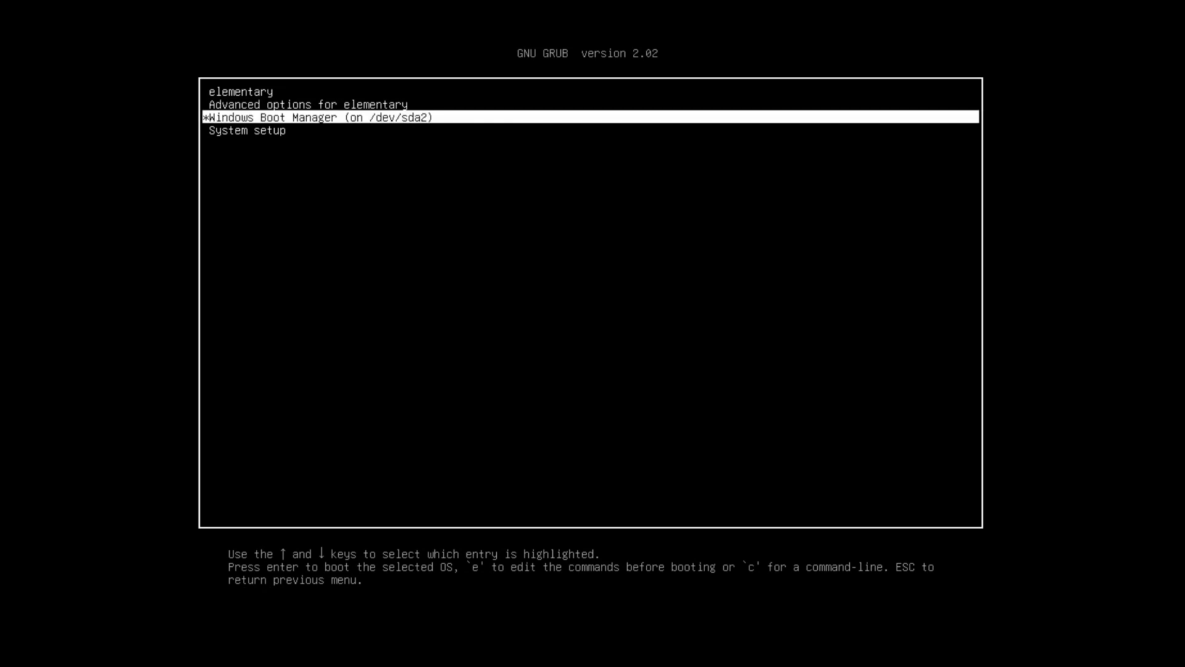
key("Up")
key("Up")
Step: Open /etc/default/grub in nano with sudo, entering the account password
type("do nan")
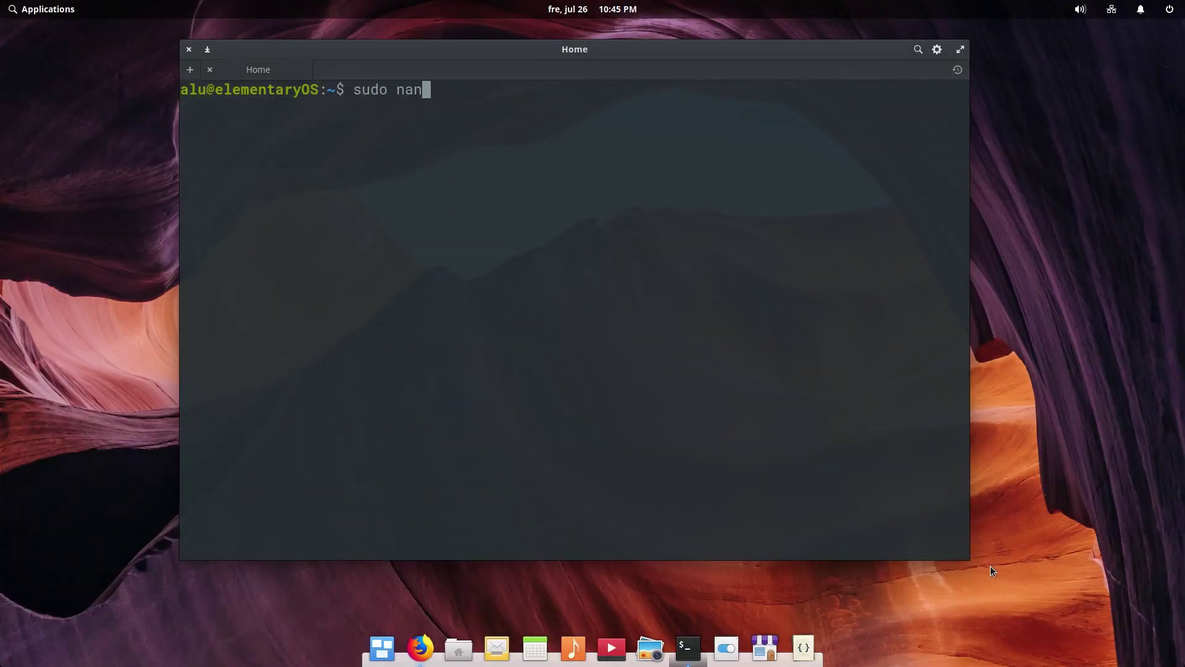
type("o /etc/de")
key("Tab")
type("grub")
key("Return")
type("*****")
key("Return")
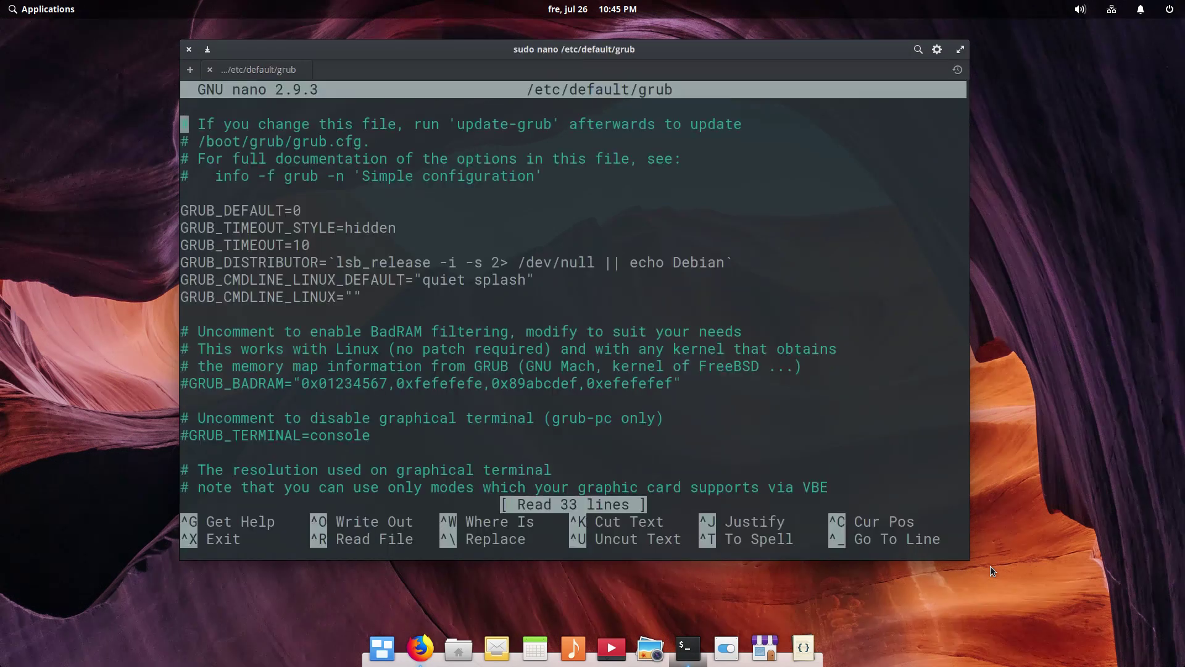
Step: Change GRUB_TIMEOUT from 10 to 0, save and exit, then run sudo update-grub
key("Down")
key("Down")
key("Down")
key("Down")
key("Down")
key("Right")
key("Right")
key("Right")
key("Right")
key("End")
key("BackSpace")
key("BackSpace")
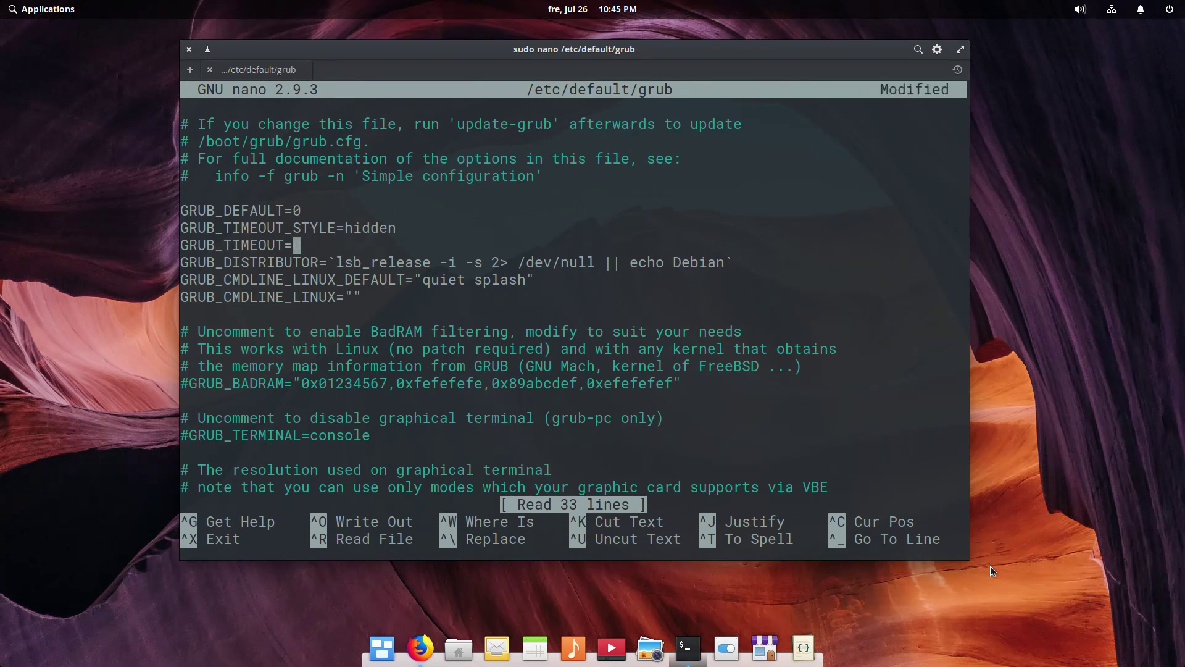
type("0")
key("ctrl+o")
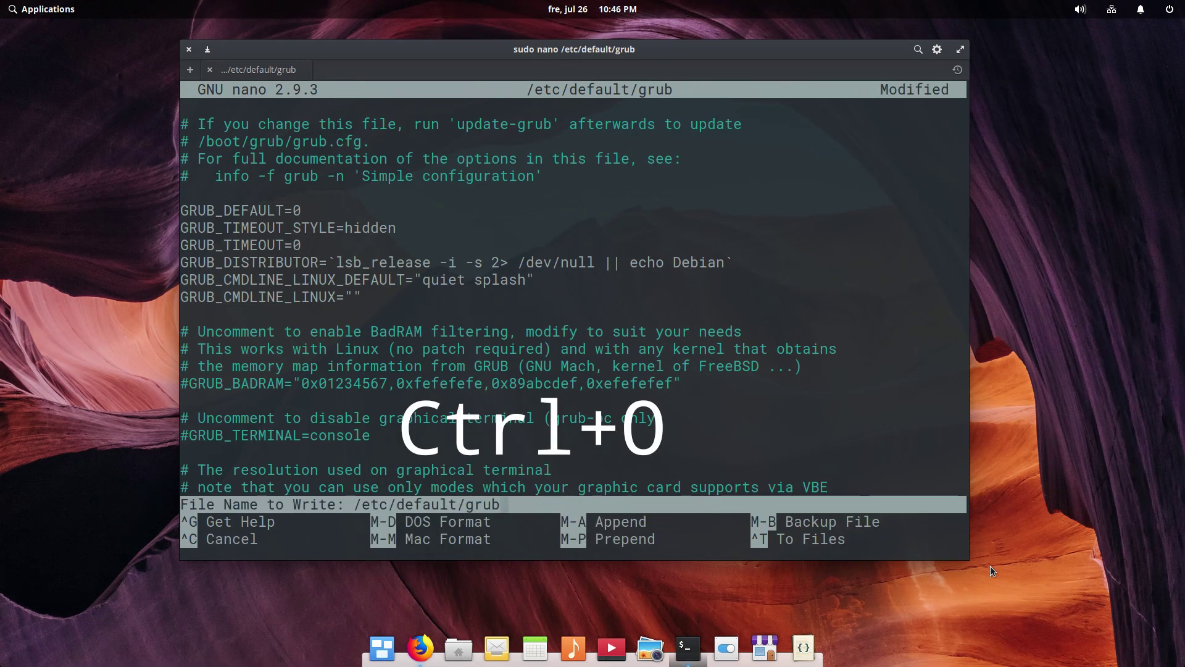
key("Return")
key("ctrl+x")
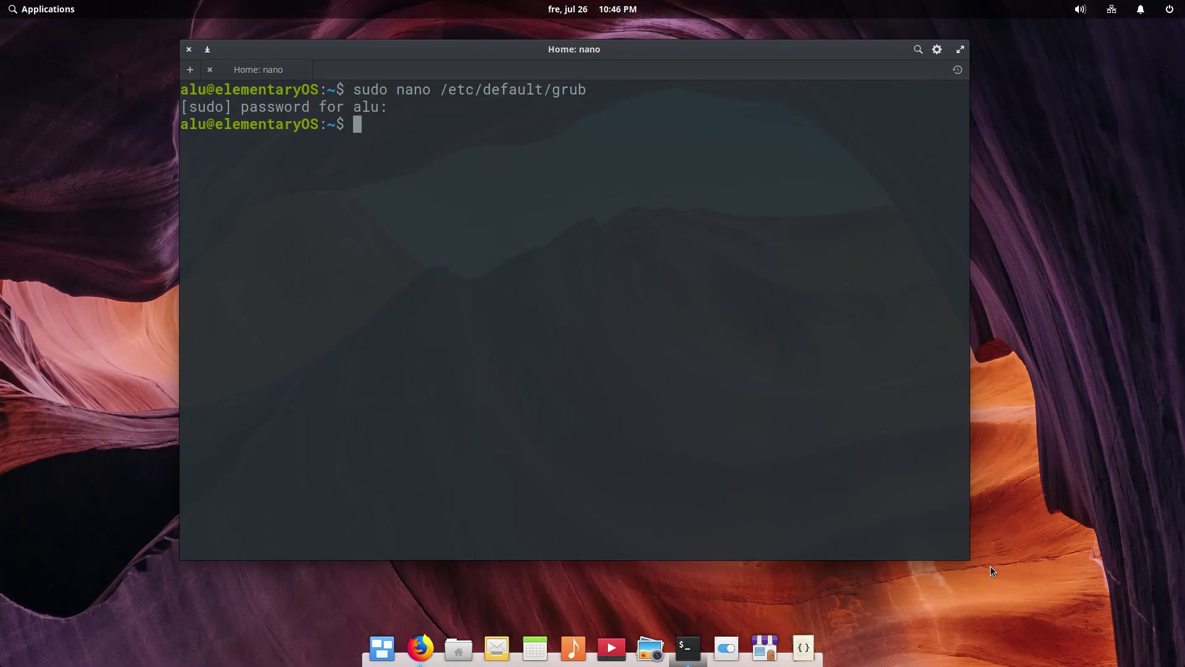
type("sudo update-gru")
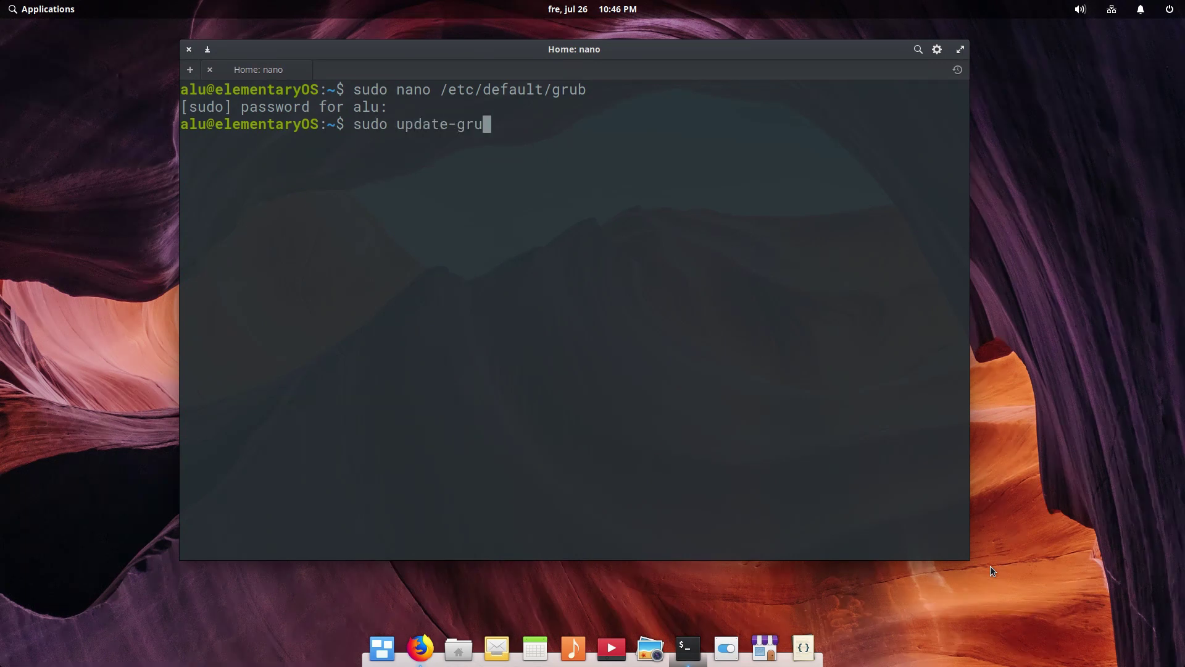
type("b")
key("Return")
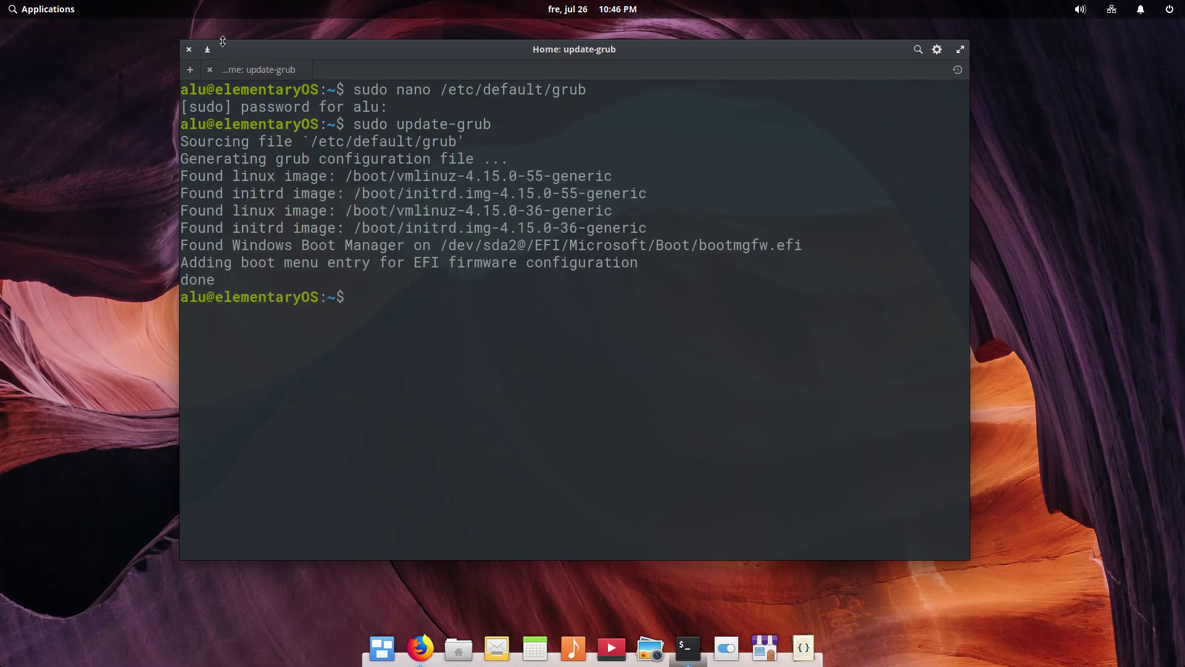
Step: Close the terminal and restart the computer via the power menu's Shut Down dialog
left_click(190, 49)
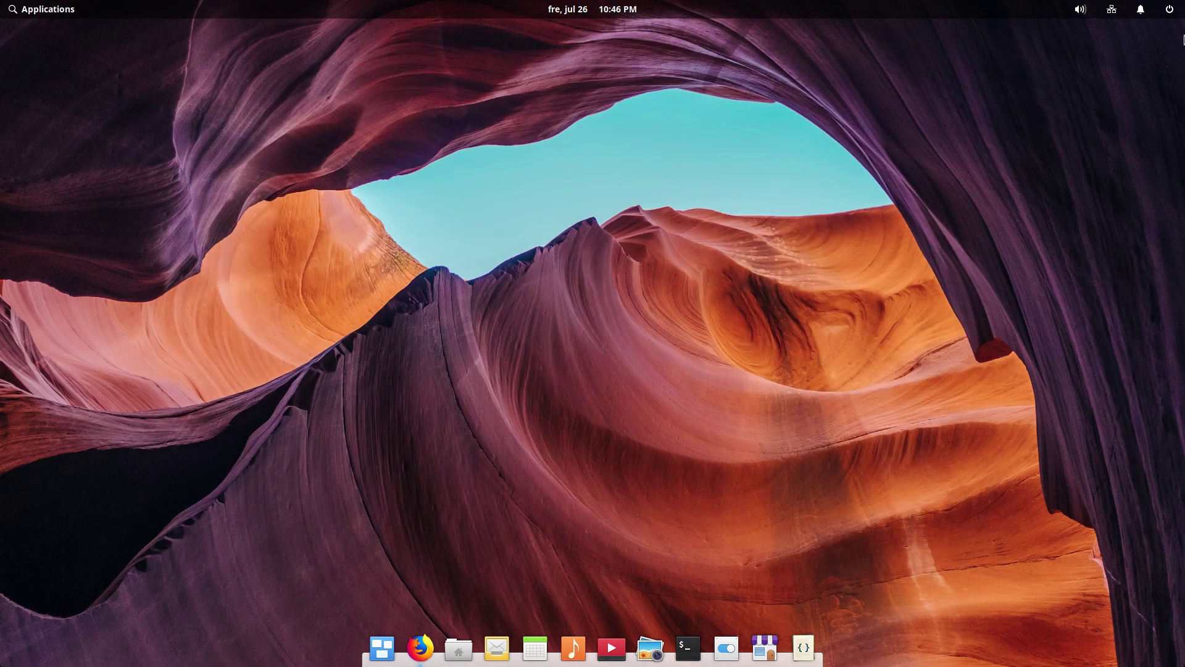
left_click(1170, 10)
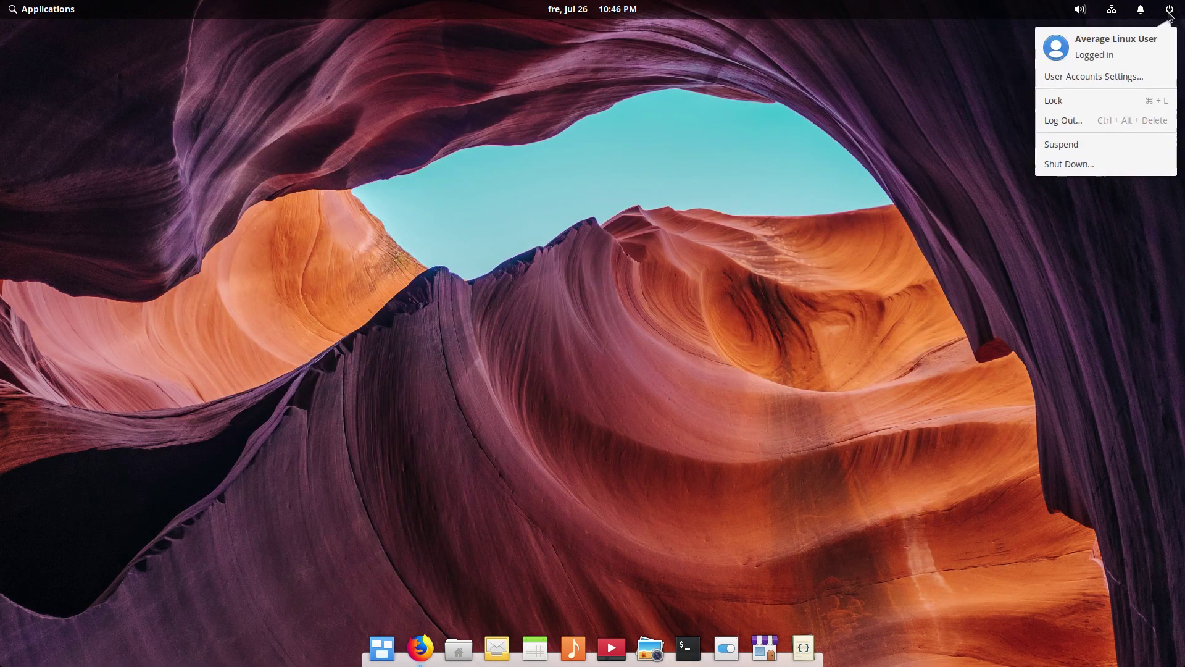
left_click(1093, 164)
left_click(559, 357)
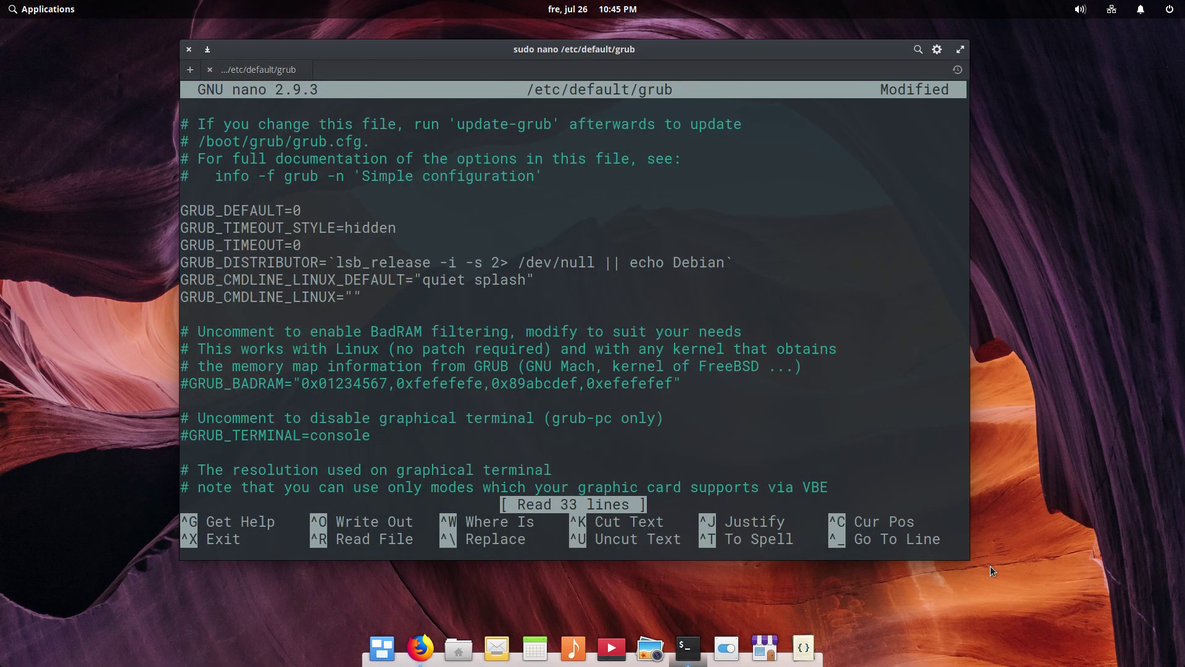
Step: Add a GRUB_RECORDFAIL_TIMEOUT=$GRUB_TIMEOUT line, then cut it back out
key("Down")
key("Down")
key("Down")
key("Down")
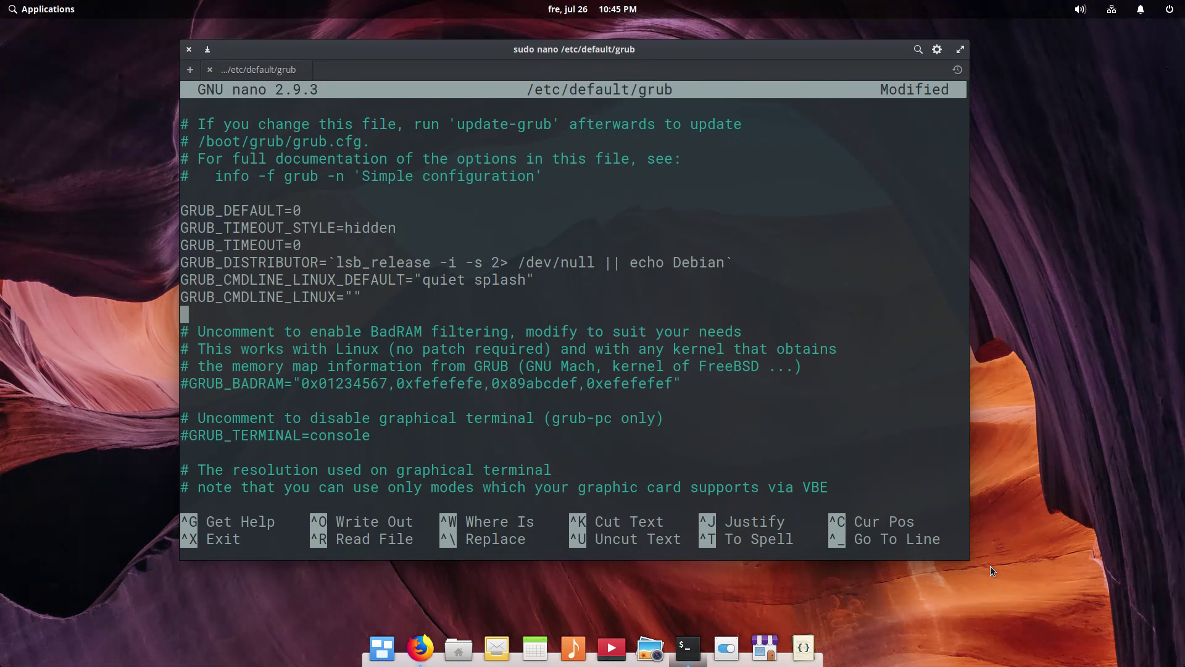
type("GRUB_RECORDFAIL_TIMEOUT=")
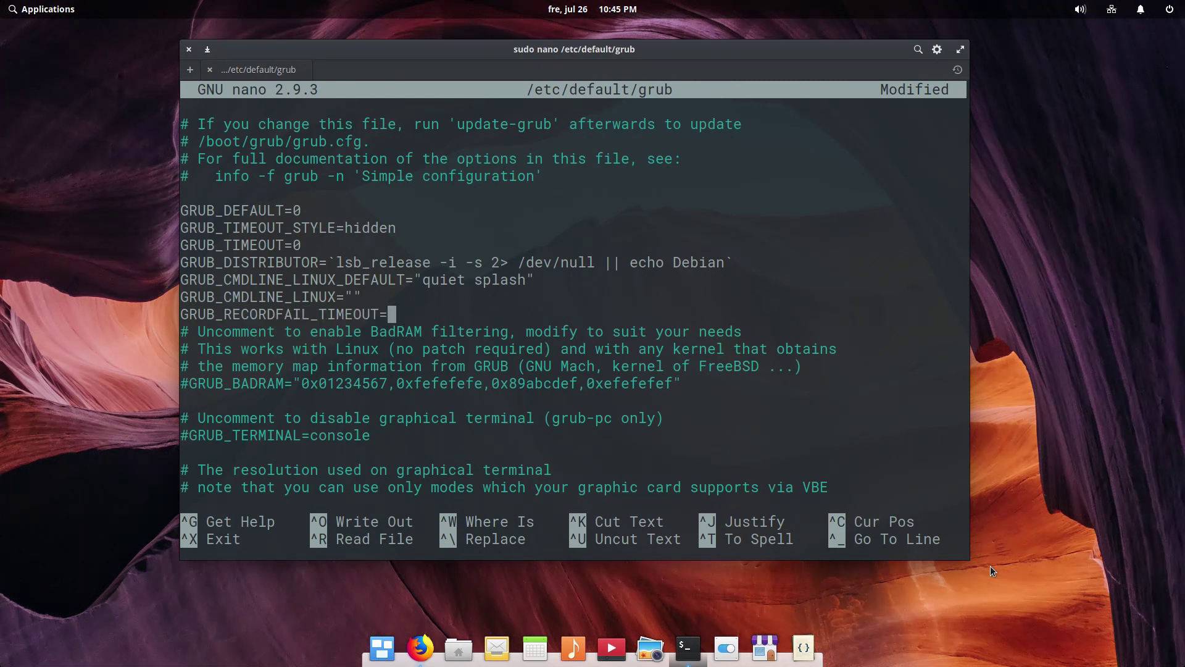
type("$GRUB_TIMEOUT")
key("Return")
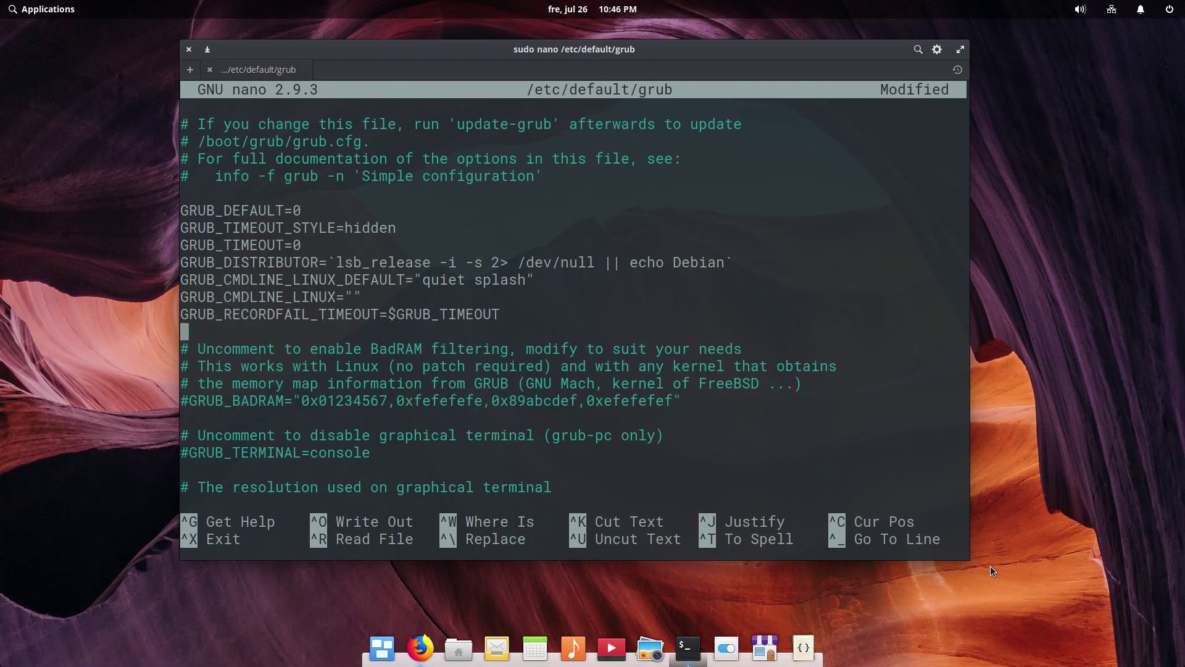
key("Up")
key("ctrl+k")
Step: Change GRUB_TIMEOUT from 0 to 1 and save /etc/default/grub
key("Up")
key("Up")
key("Up")
key("Down")
key("Right")
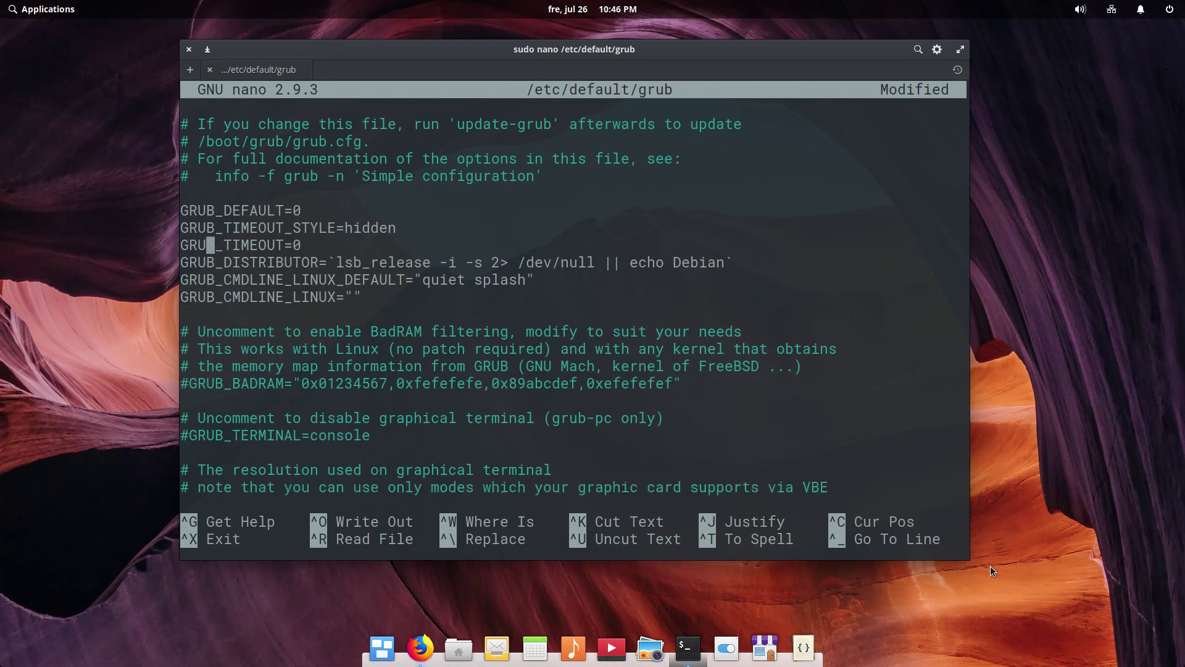
key("End")
key("BackSpace")
type("1")
key("ctrl+o")
key("Return")
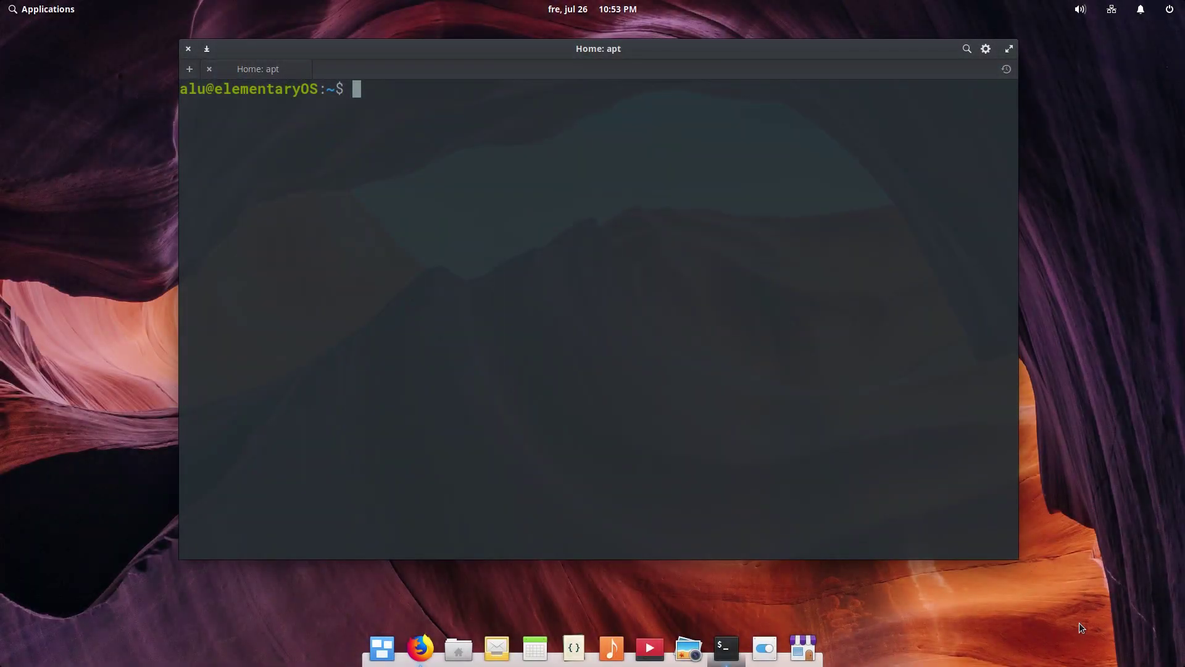
Step: Run sudo apt install libreoffice libreoffice-gtk3 libreoffice-style-elementary and confirm with y
type("sudo apt install libreoffice libreoffice-gtk3 libreoffice-style-elementary")
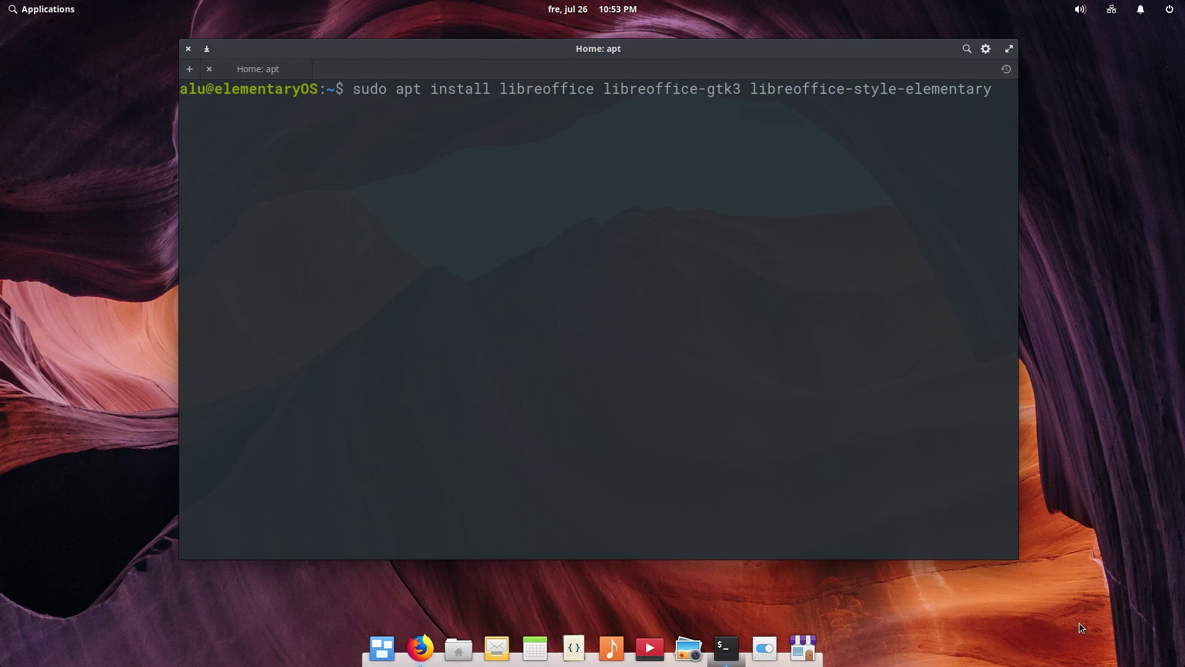
key("Return")
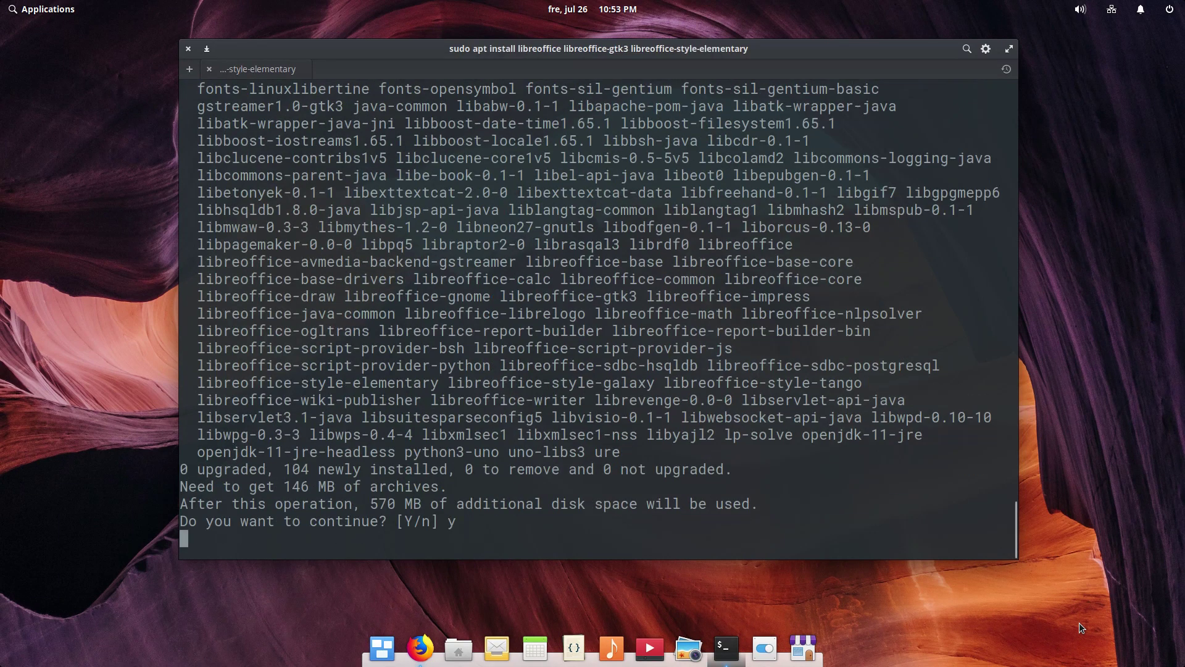
type("y")
key("Return")
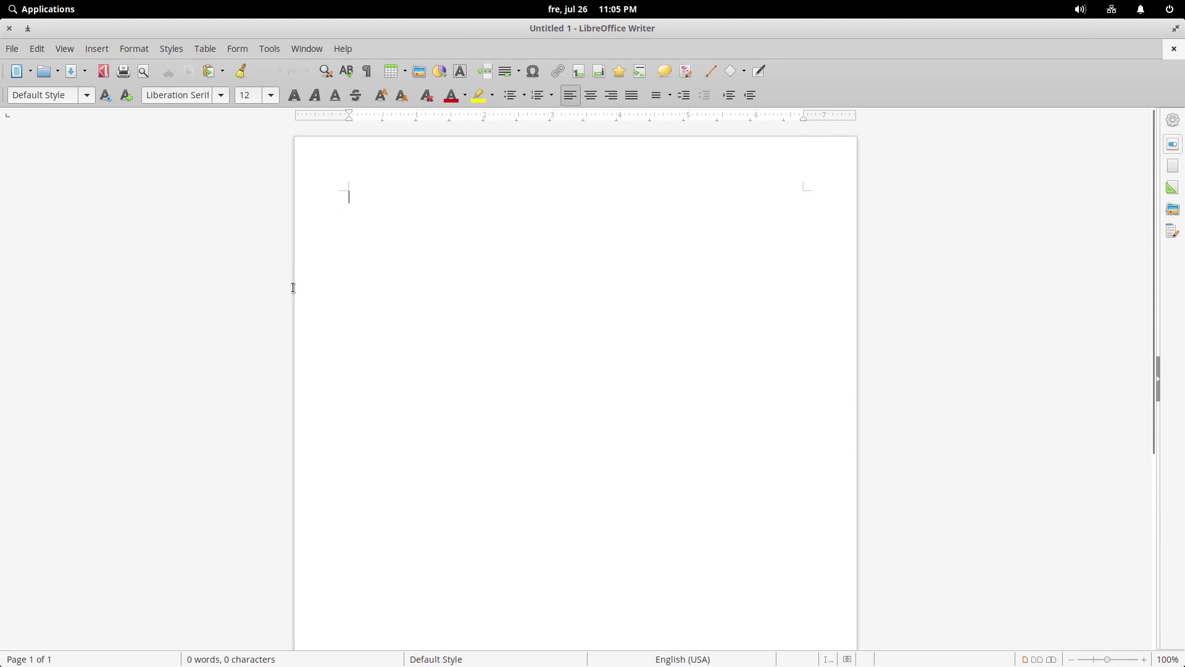
left_click(272, 49)
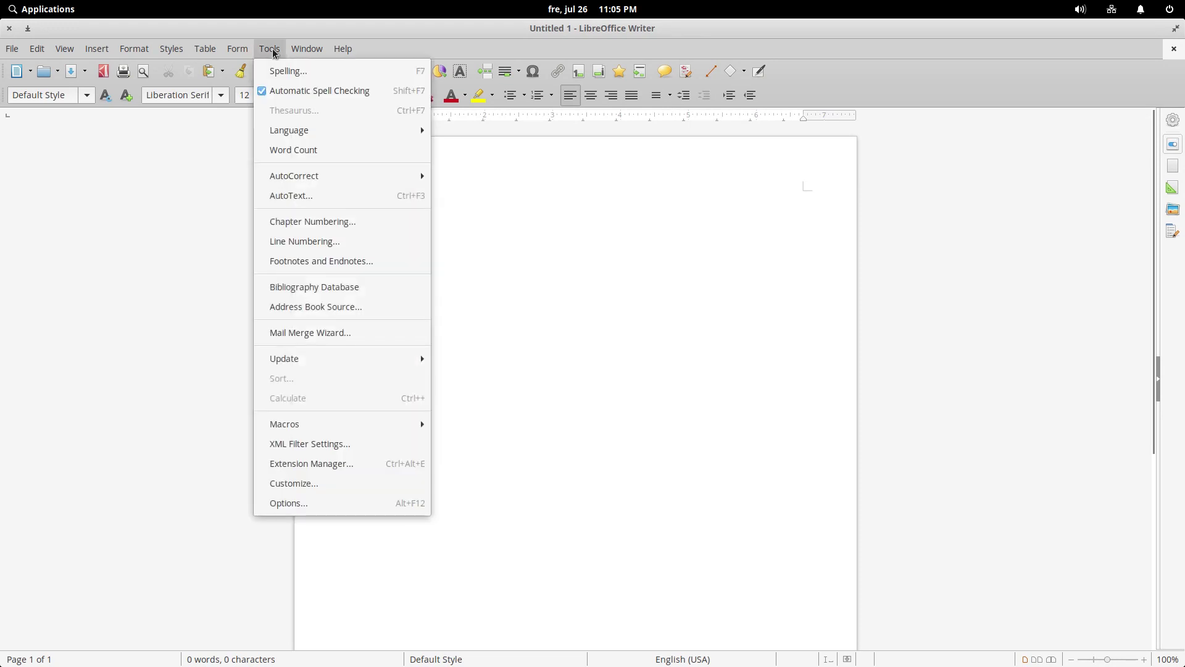
left_click(310, 504)
left_click(354, 223)
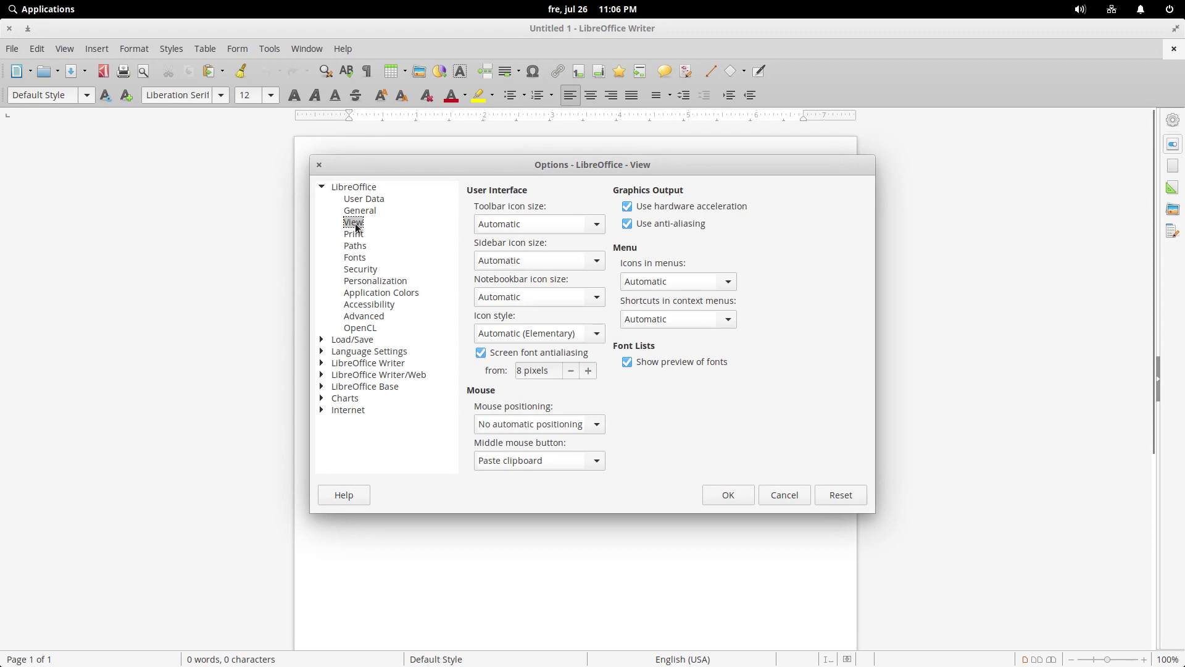
left_click(578, 334)
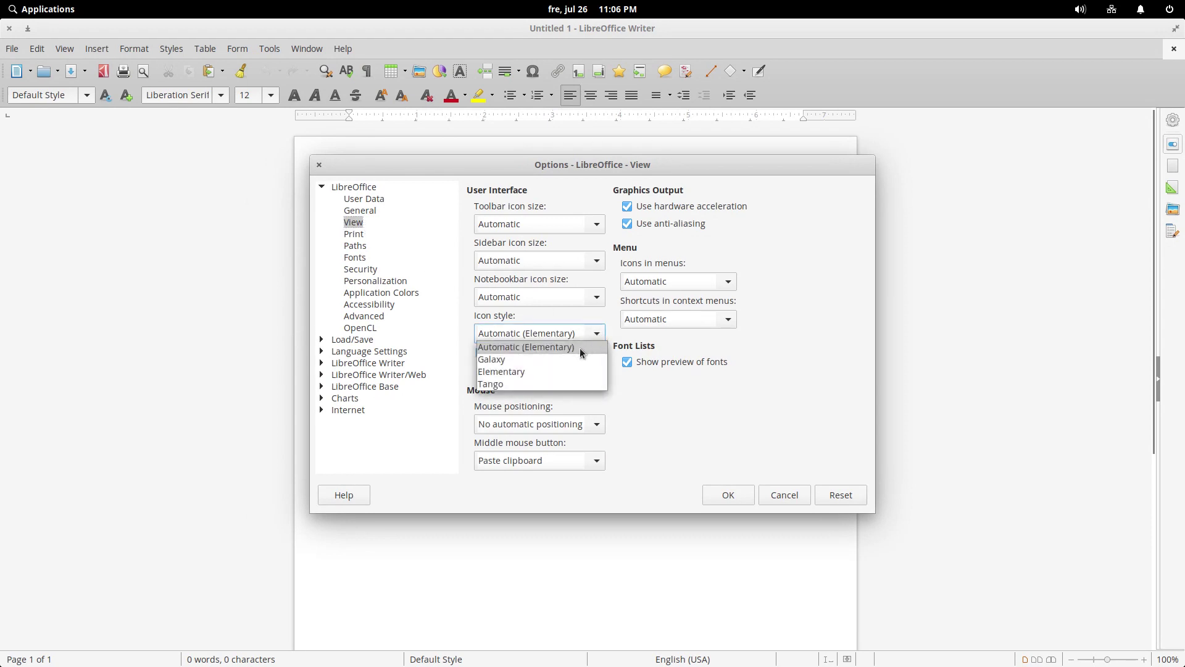
left_click(582, 350)
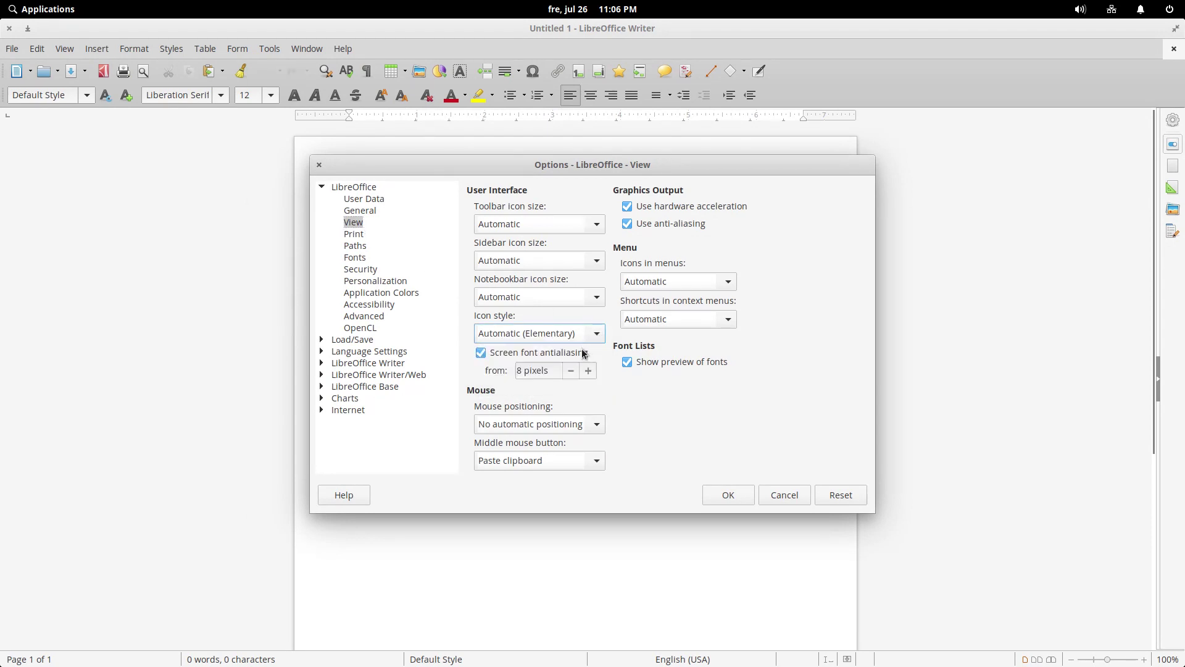
left_click(742, 495)
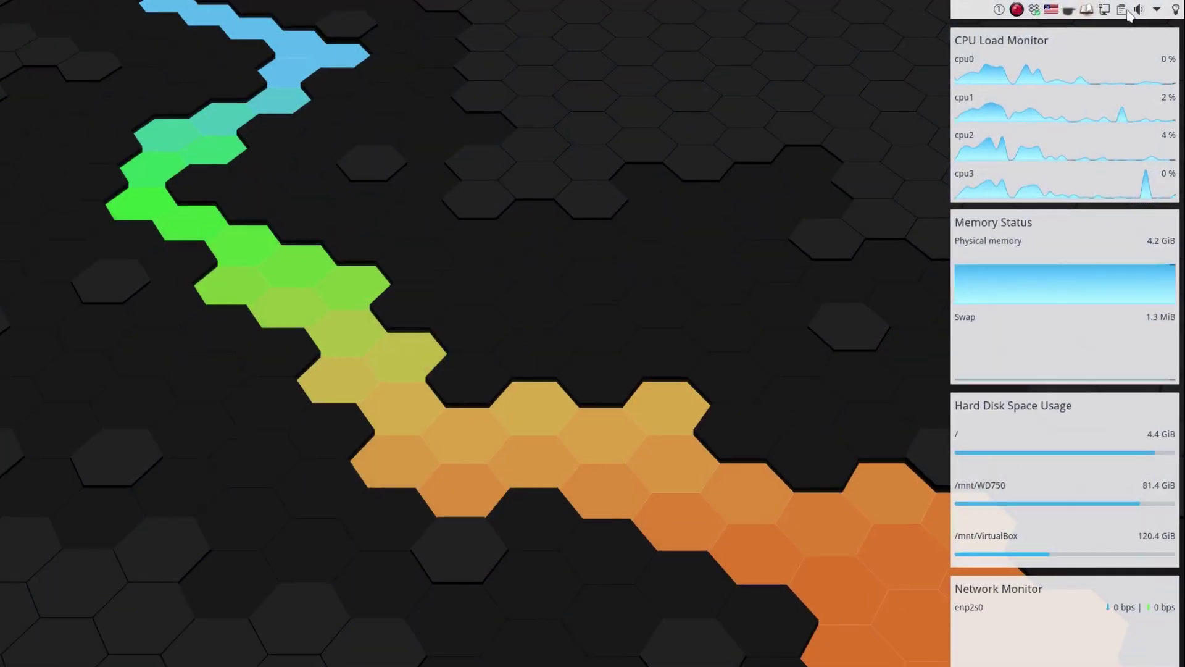
left_click(1126, 11)
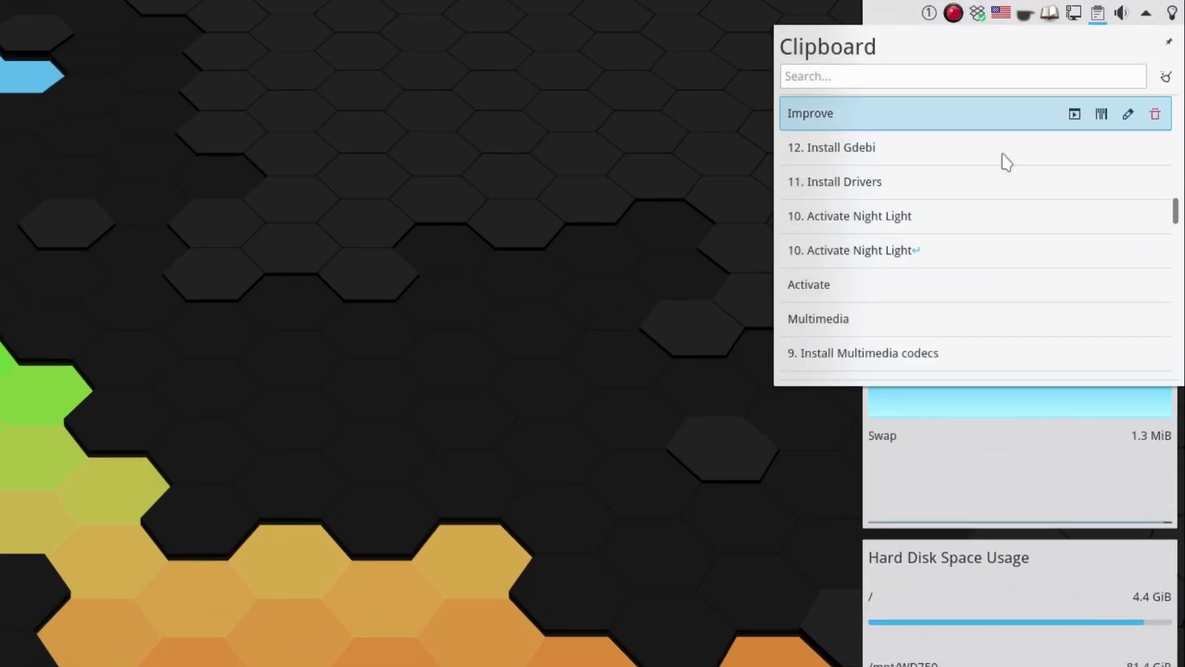
scroll(982, 229, "down", 5)
scroll(982, 230, "down", 3)
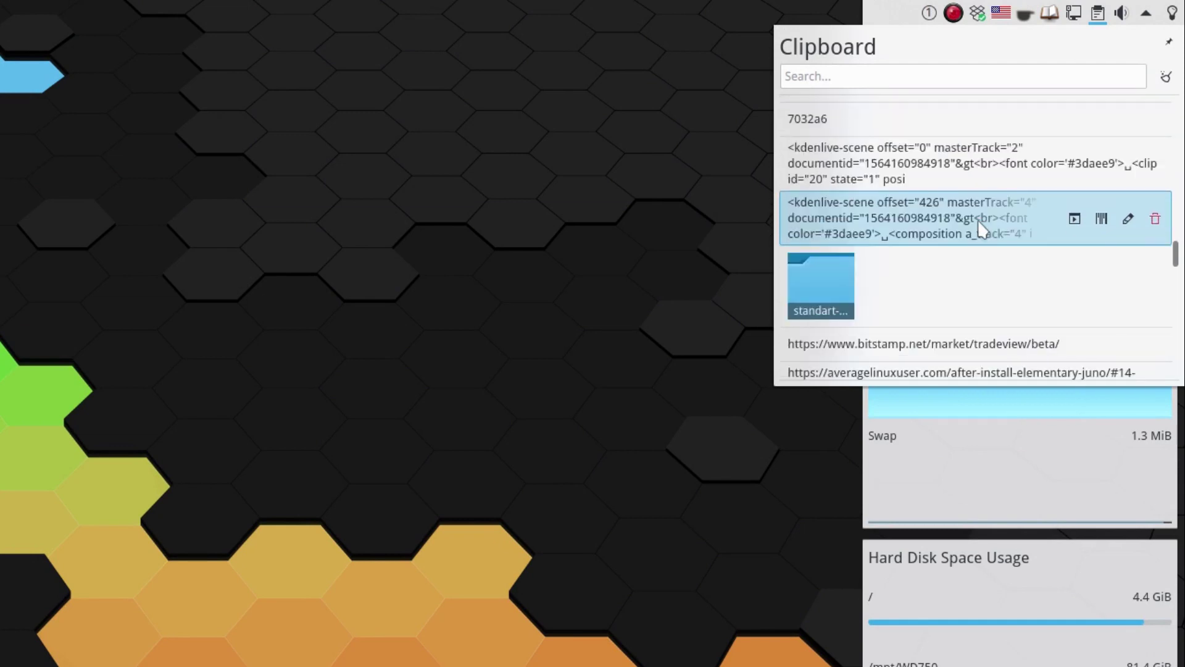
scroll(982, 229, "down", 3)
scroll(982, 230, "down", 3)
scroll(983, 229, "up", 6)
scroll(982, 230, "up", 4)
left_click(1099, 13)
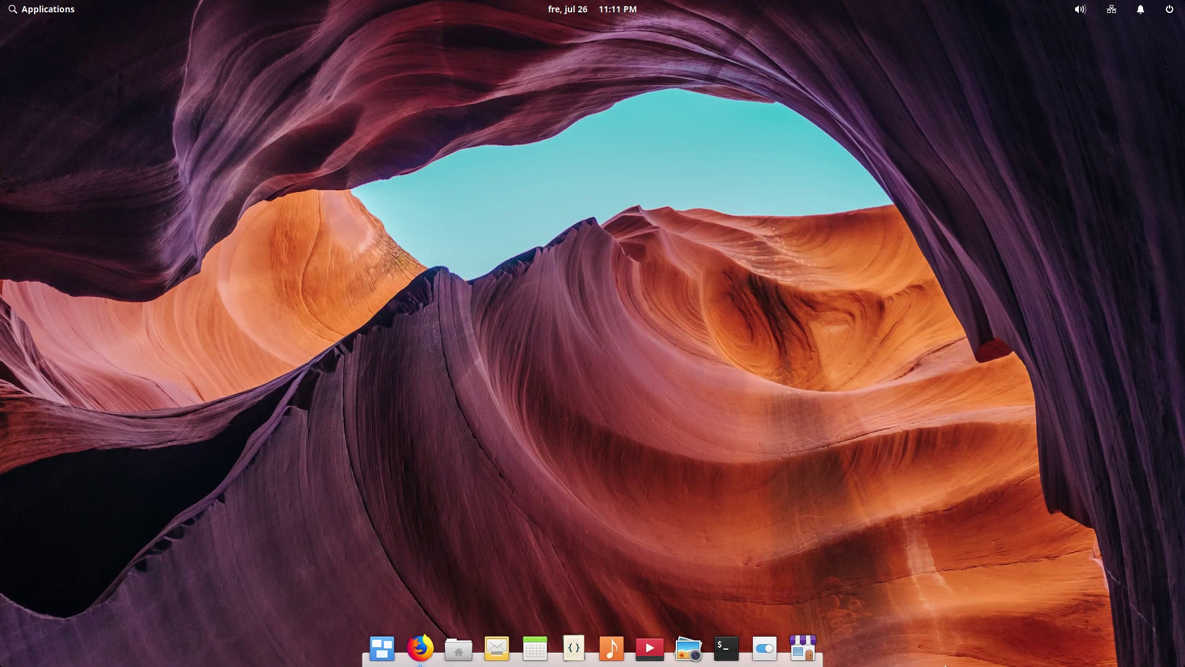
Step: Bring up Clipped's clipboard history with Ctrl+Alt+V and step through the entries
key("ctrl+alt+v")
key("Down")
key("Down")
key("Down")
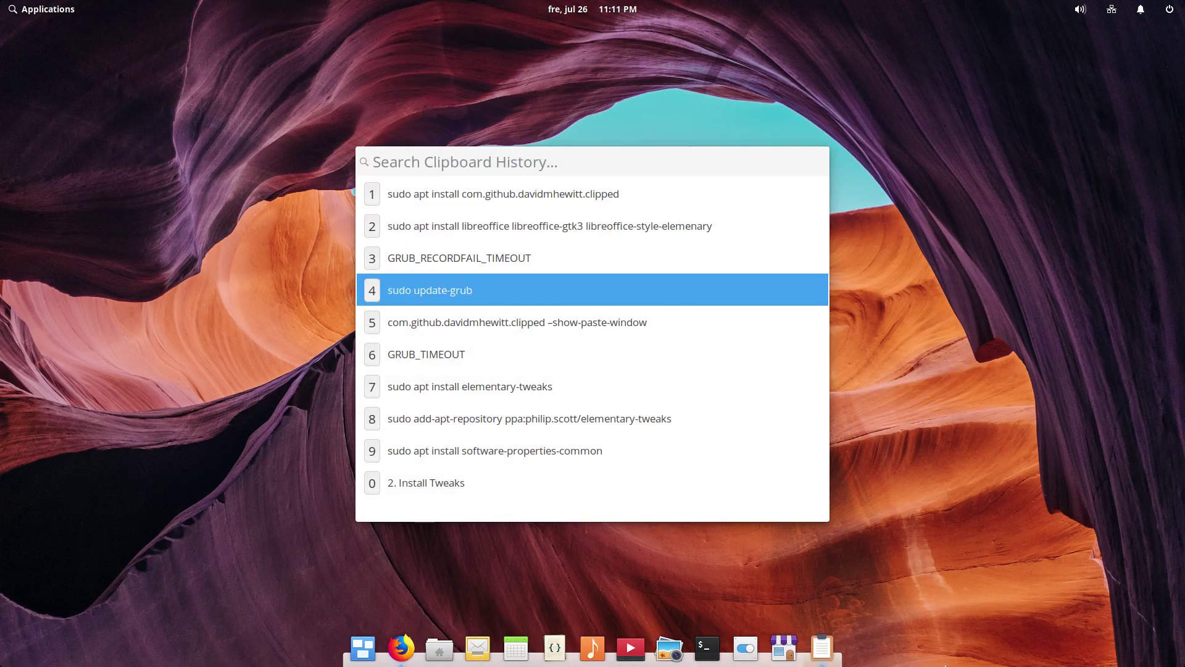
key("Down")
key("Up")
key("Up")
key("Up")
key("Up")
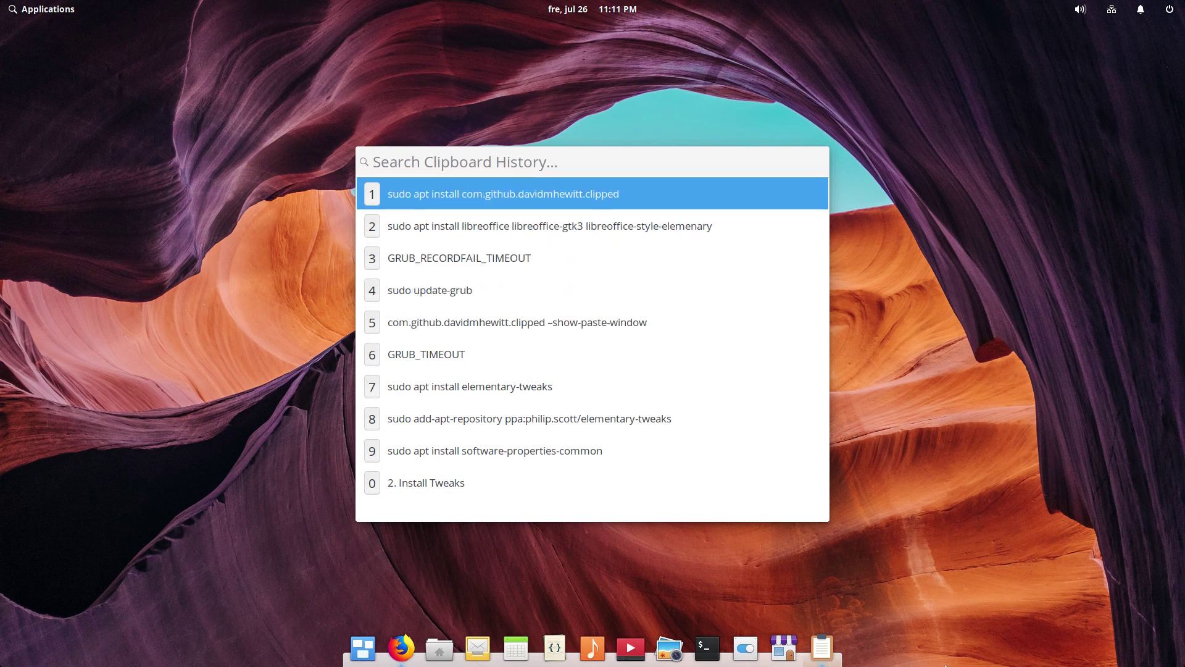
key("Down")
key("Down")
key("Down")
key("Down")
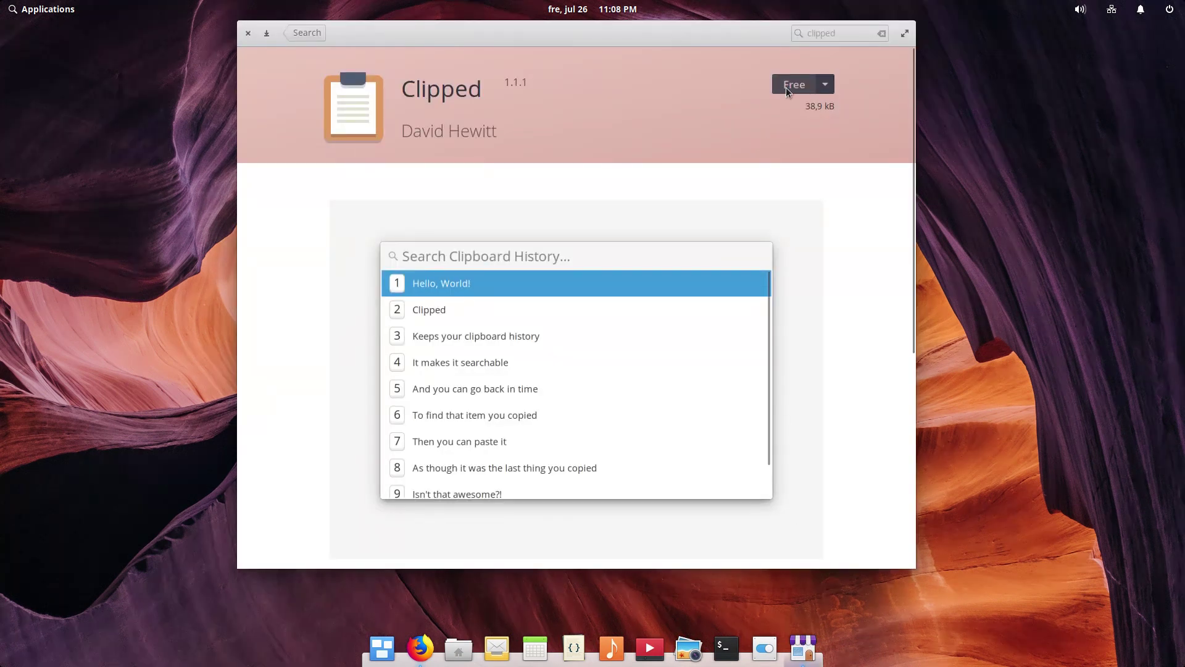
Step: Install Clipped from AppCenter, authorise it, and close AppCenter
left_click(787, 87)
key("Return")
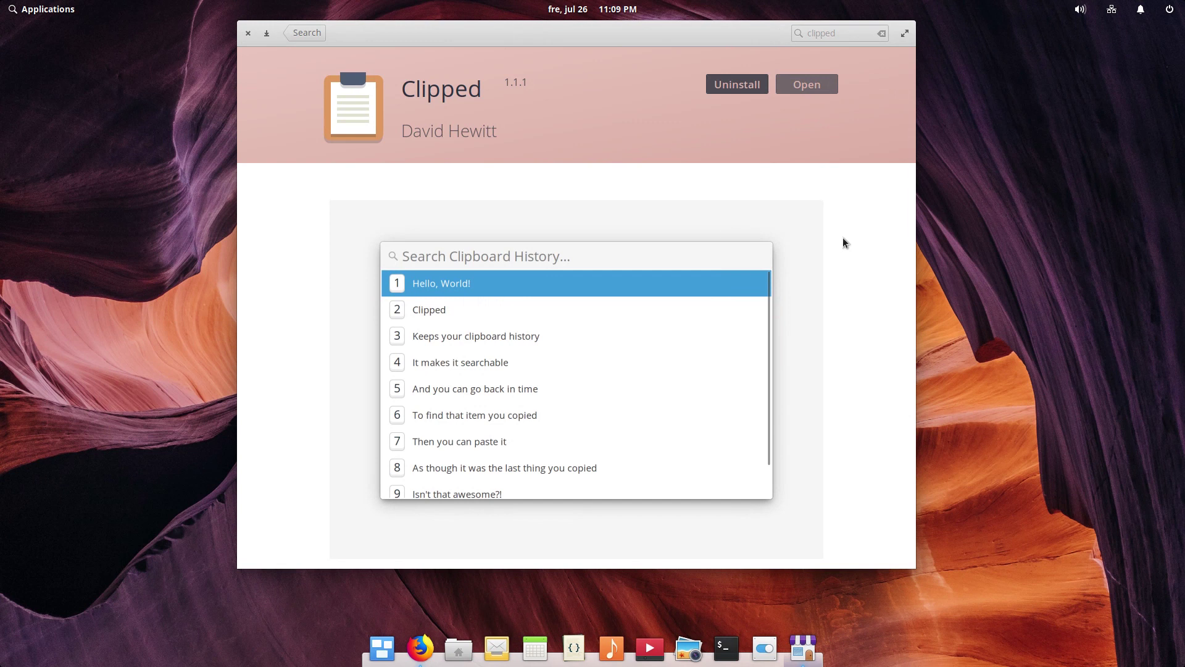
left_click(247, 34)
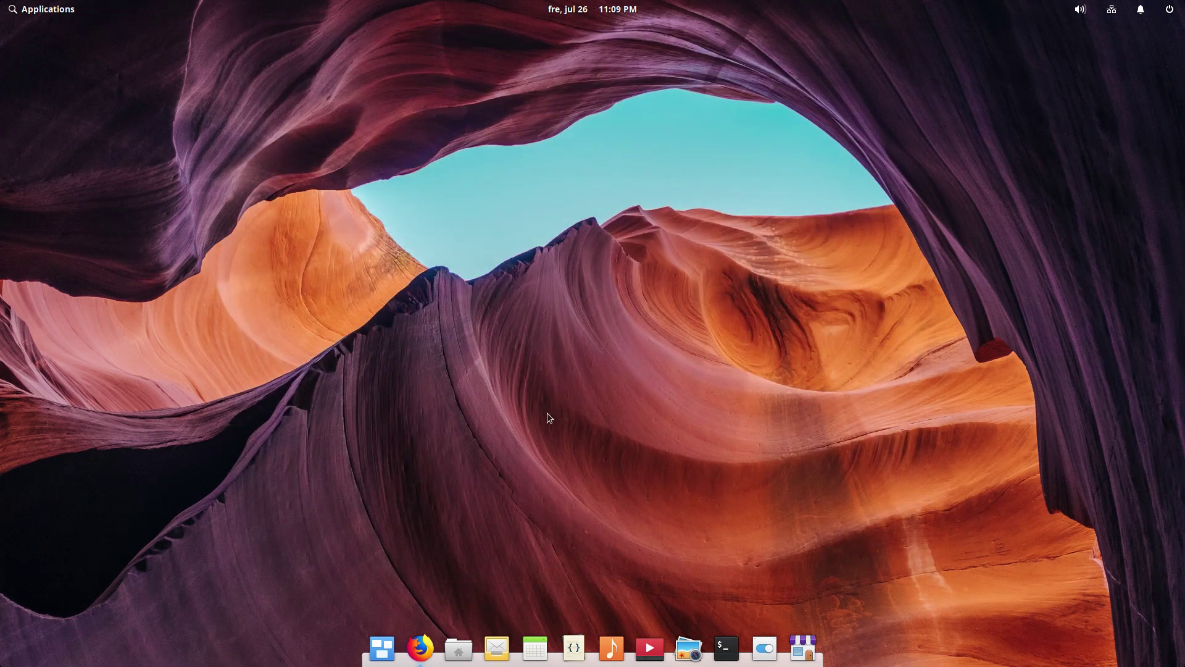
Step: Add a custom keyboard shortcut running clipped --show-paste-window, bound to Ctrl+Space
left_click(764, 653)
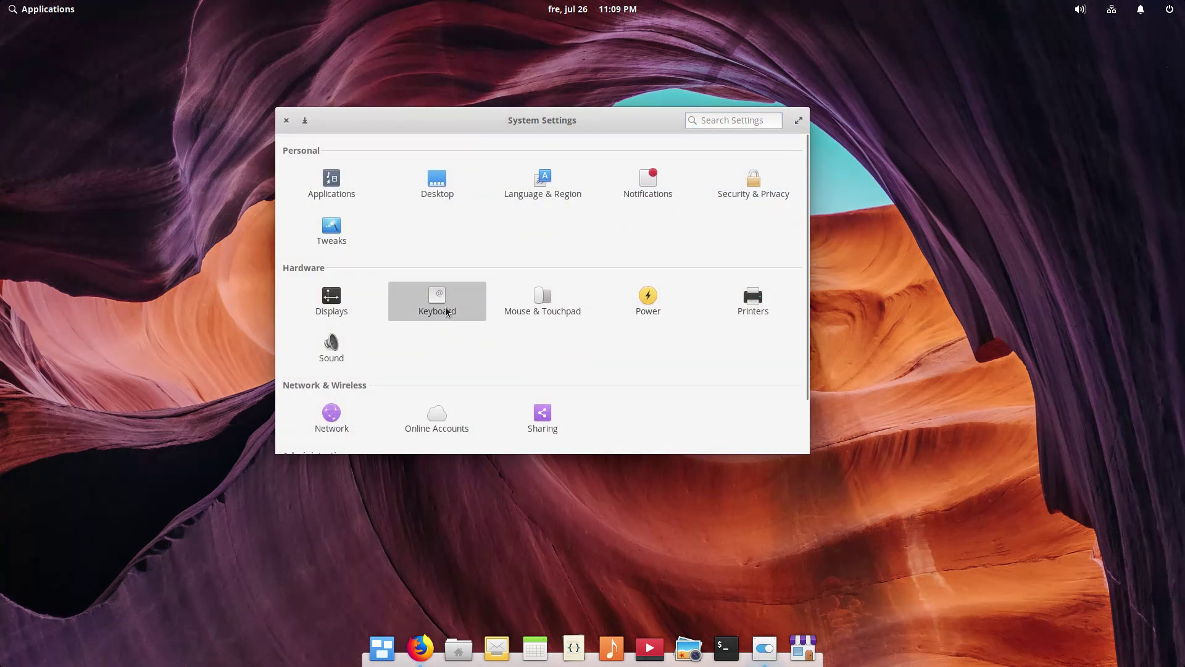
left_click(446, 306)
left_click(542, 152)
left_click(335, 376)
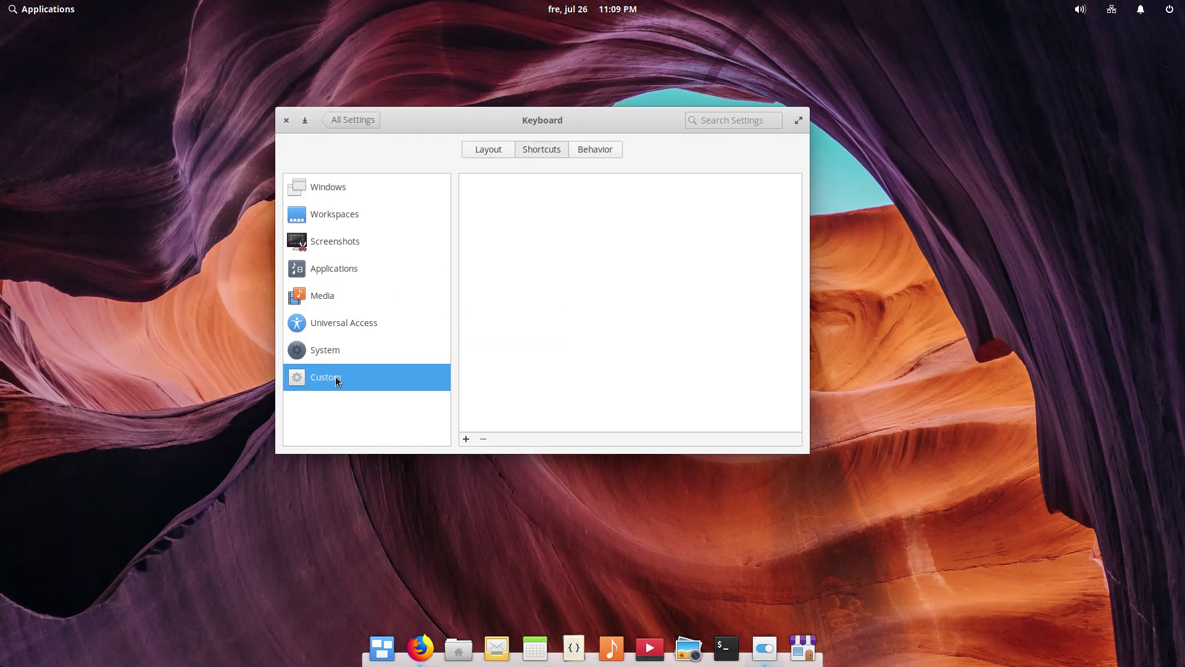
left_click(464, 439)
type("com.github.davidmhewitt.clipped –show-paste-window")
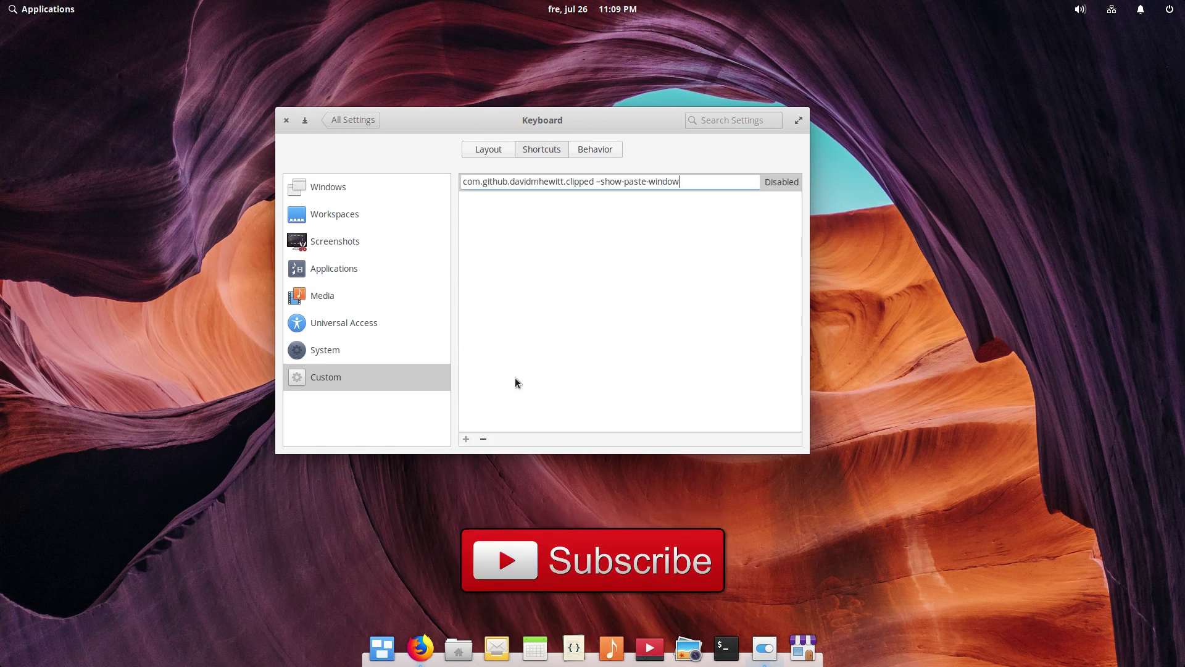
left_click(515, 378)
left_click(777, 185)
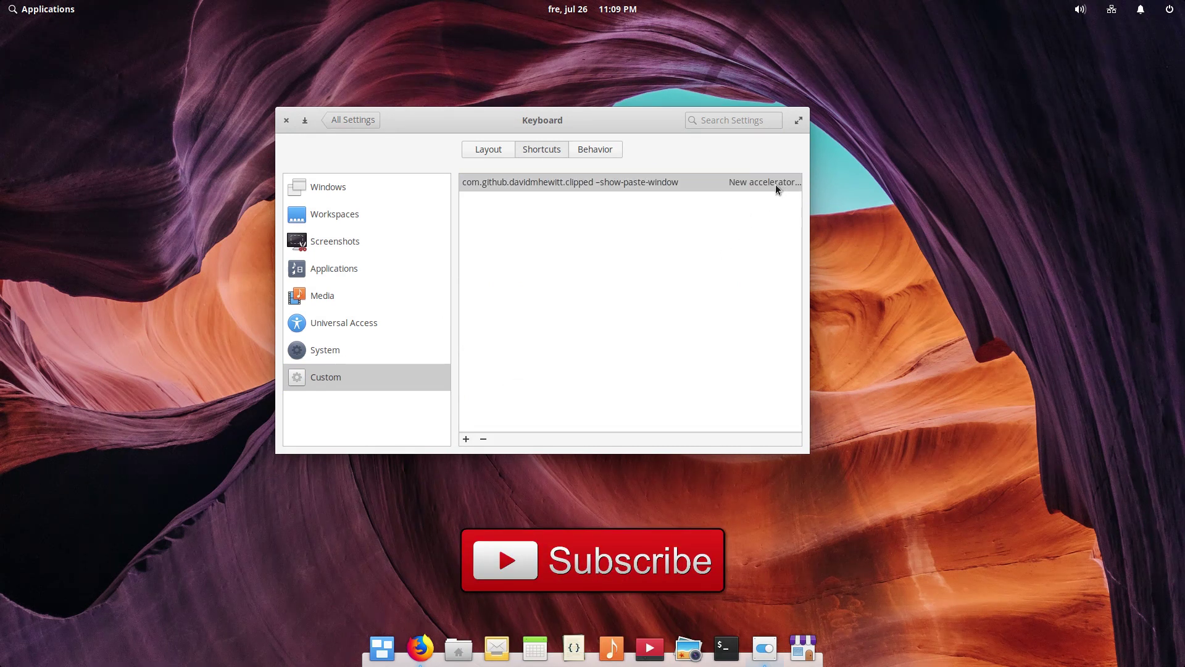
key("ctrl+space")
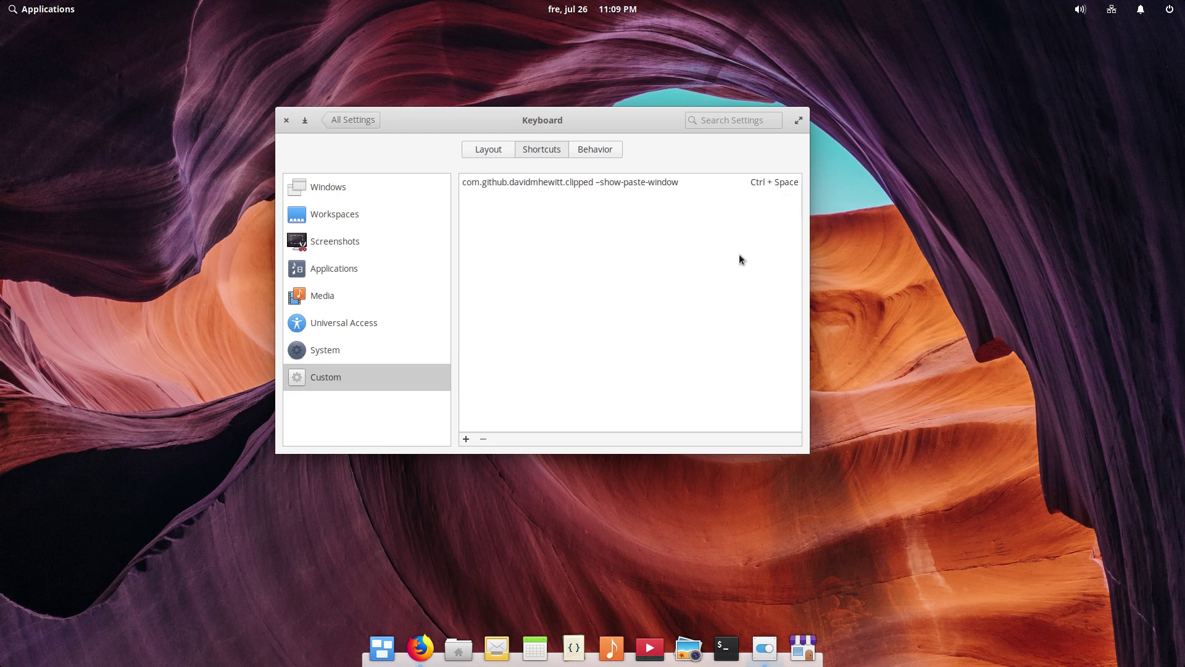
Step: Close Keyboard settings and pick the show-paste-window entry from Clipped's Ctrl+Space history
left_click(286, 120)
key("ctrl+space")
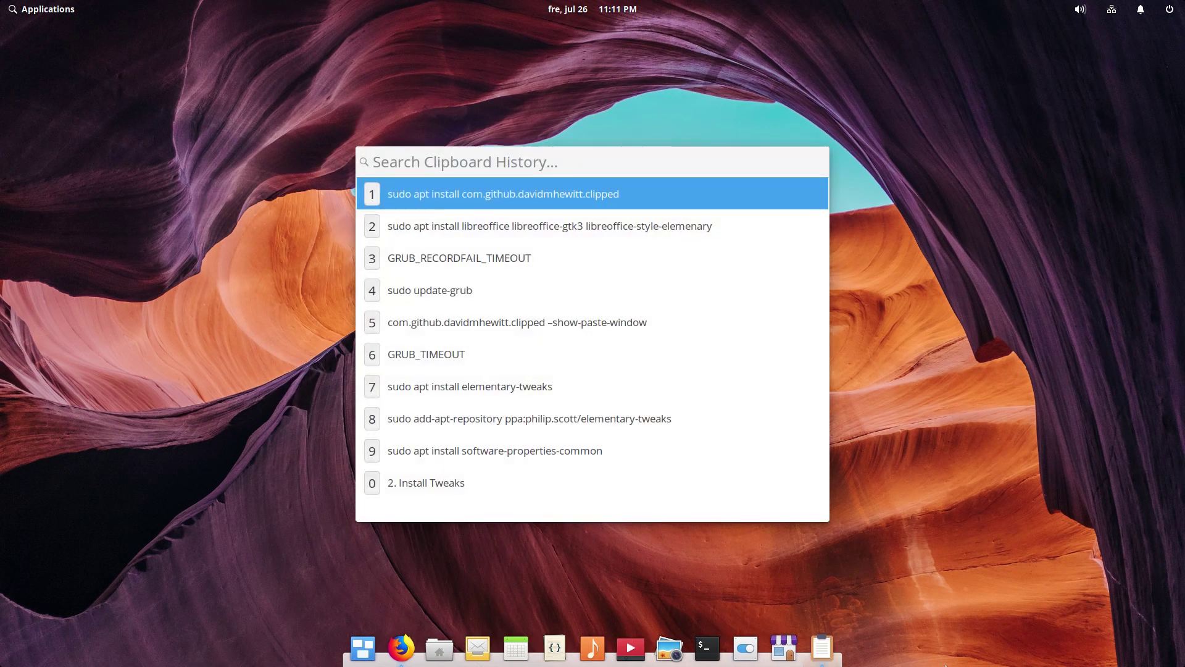
key("Down")
key("Down")
key("Down")
key("Down")
key("Up")
key("Up")
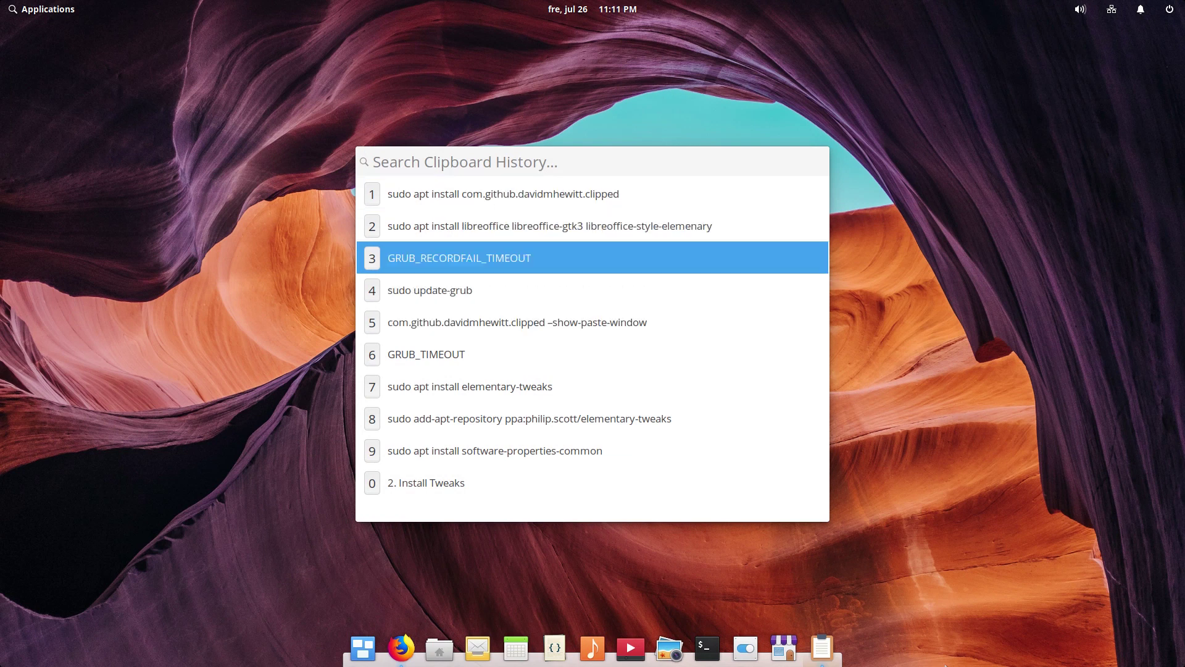
key("Up")
key("Up")
key("Down")
key("Down")
key("Down")
key("Down")
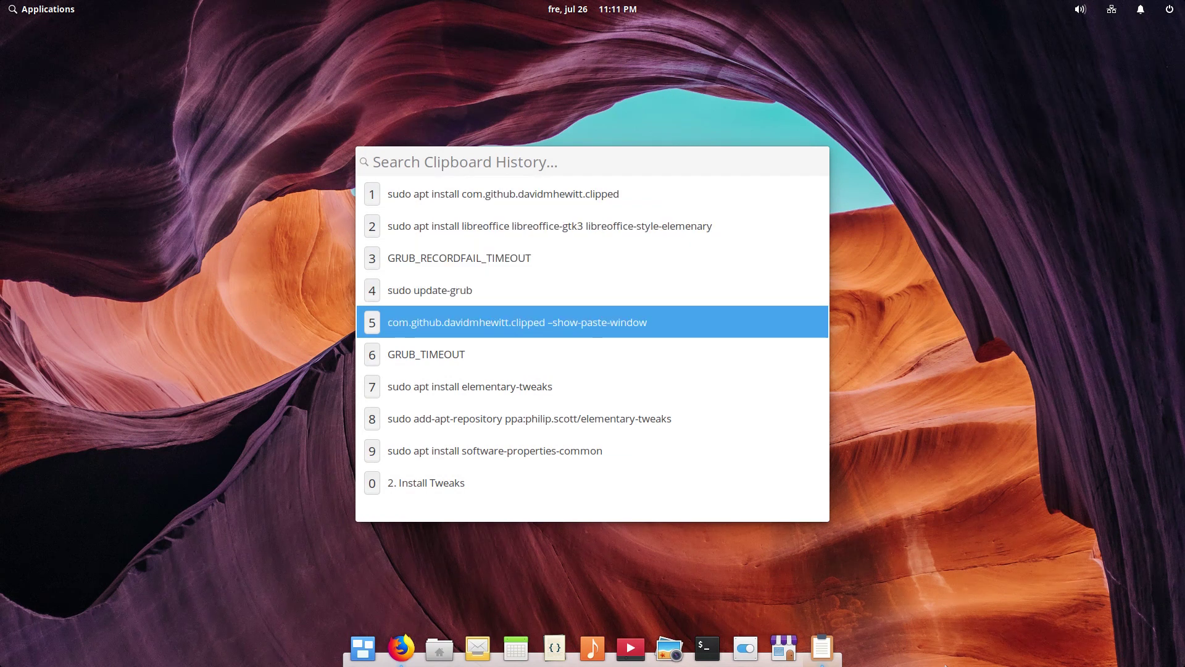
key("Escape")
Step: Paste the chosen entry into a new Code document, then close the editor
left_click(568, 642)
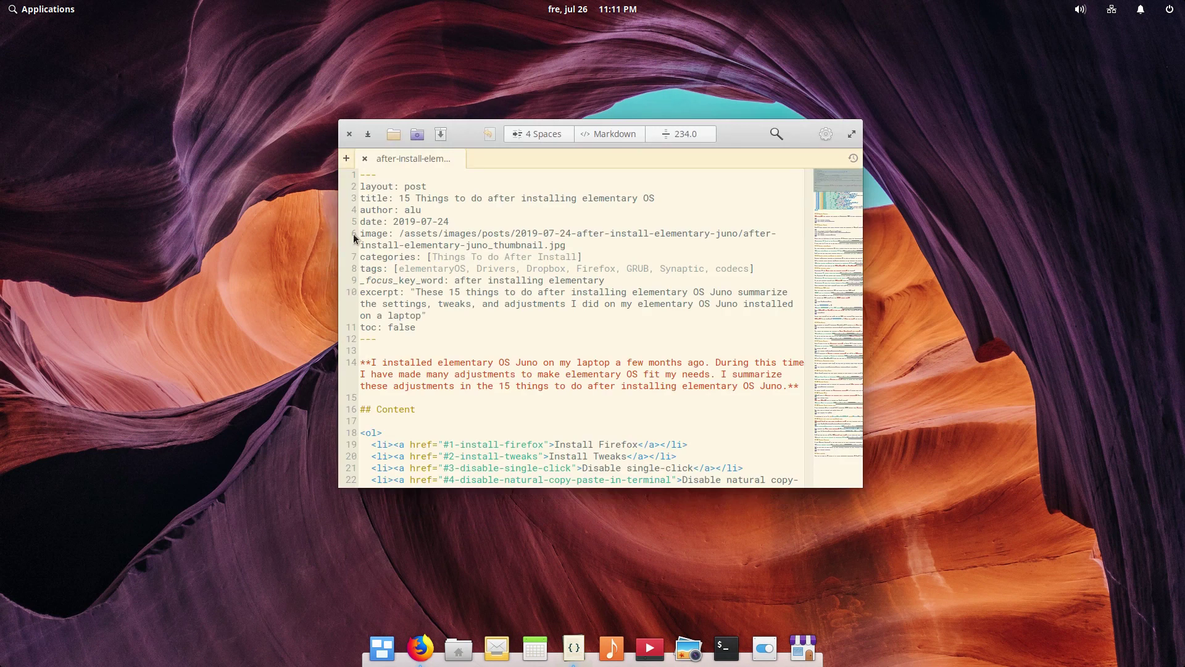
left_click(347, 159)
type("com.github.davidmhewitt.clipped –show-paste-window")
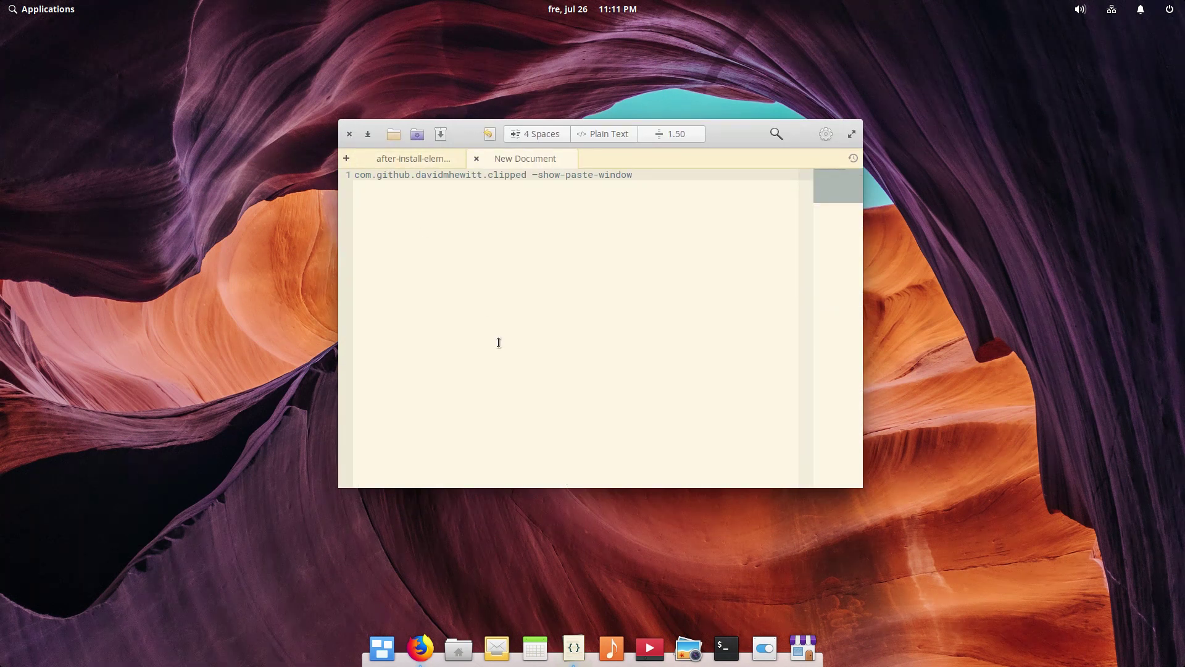
left_click(349, 134)
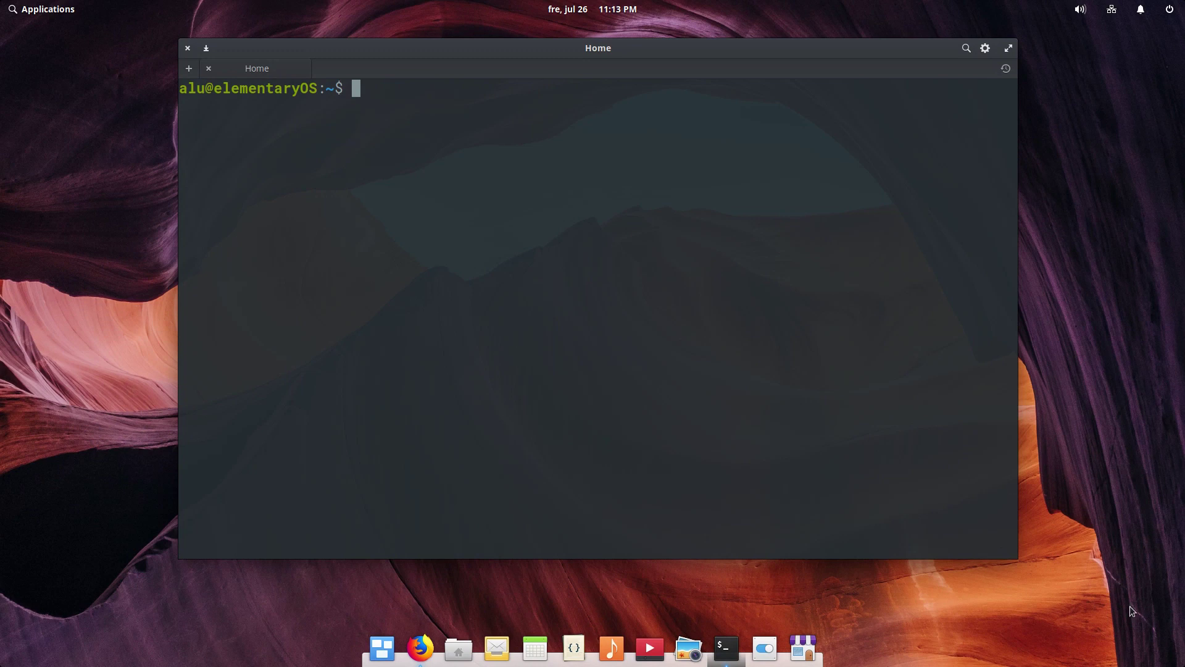
Step: Run sudo apt install ubuntu-restricted-extras libavcodec-extra libdvd-pkg, enter the password, and confirm with y
type("sudo apt install ubuntu-restricted-extras libavcodec-extra libdvd-pkg")
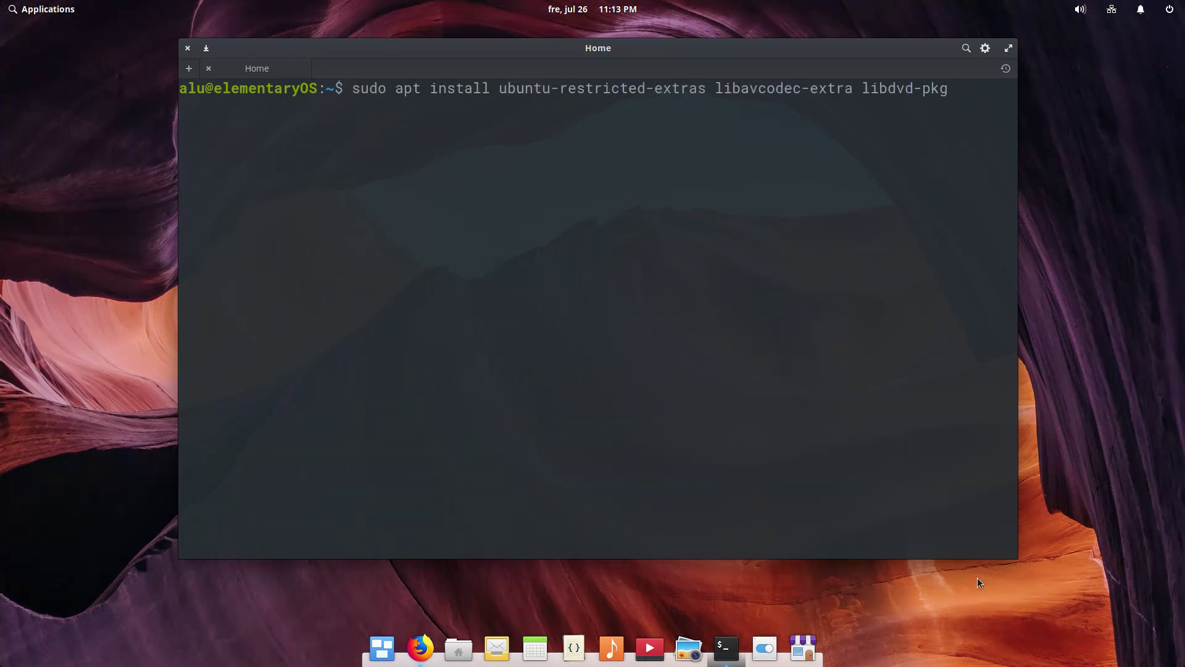
key("Return")
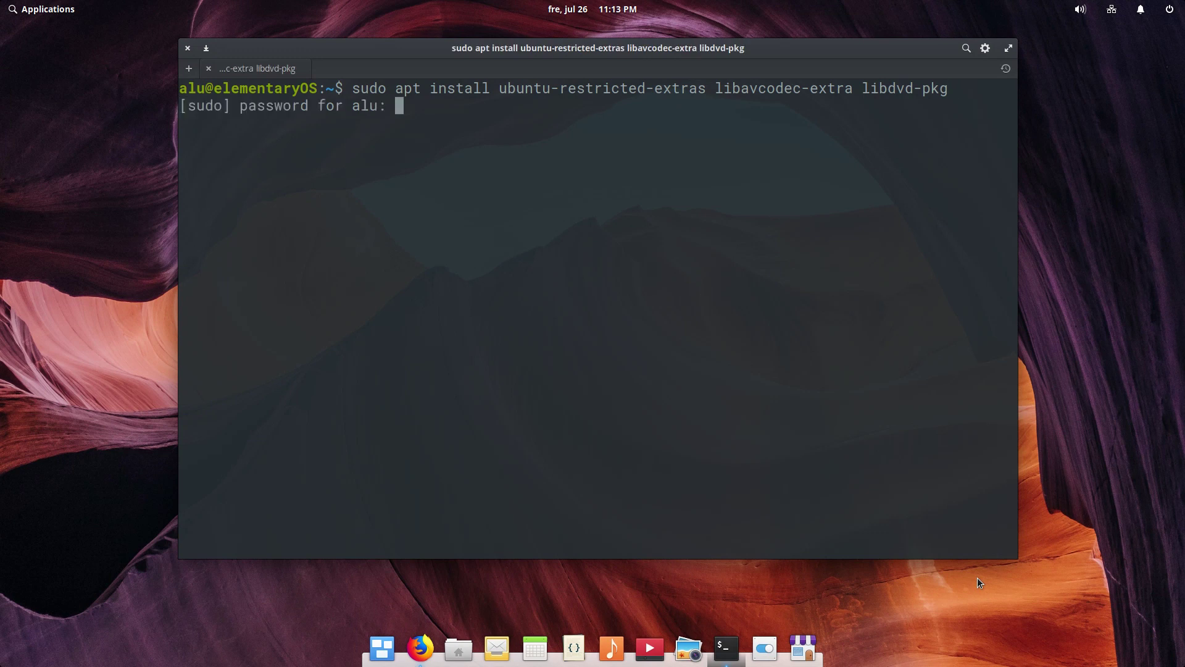
type("****")
key("Return")
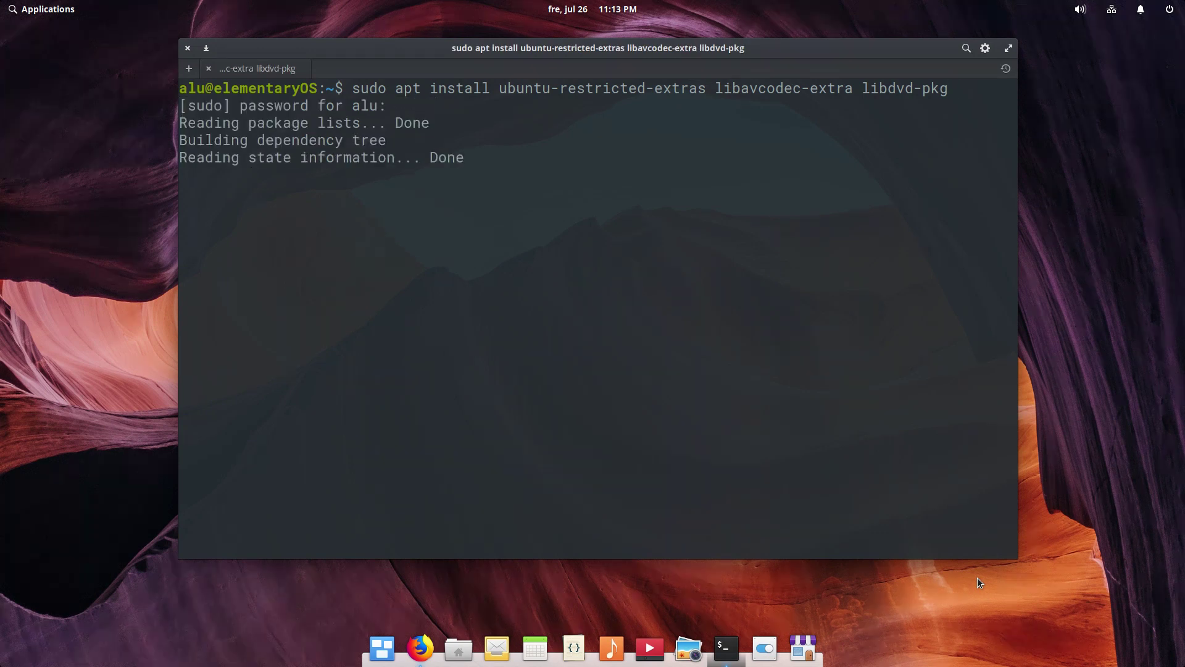
type("y")
key("Return")
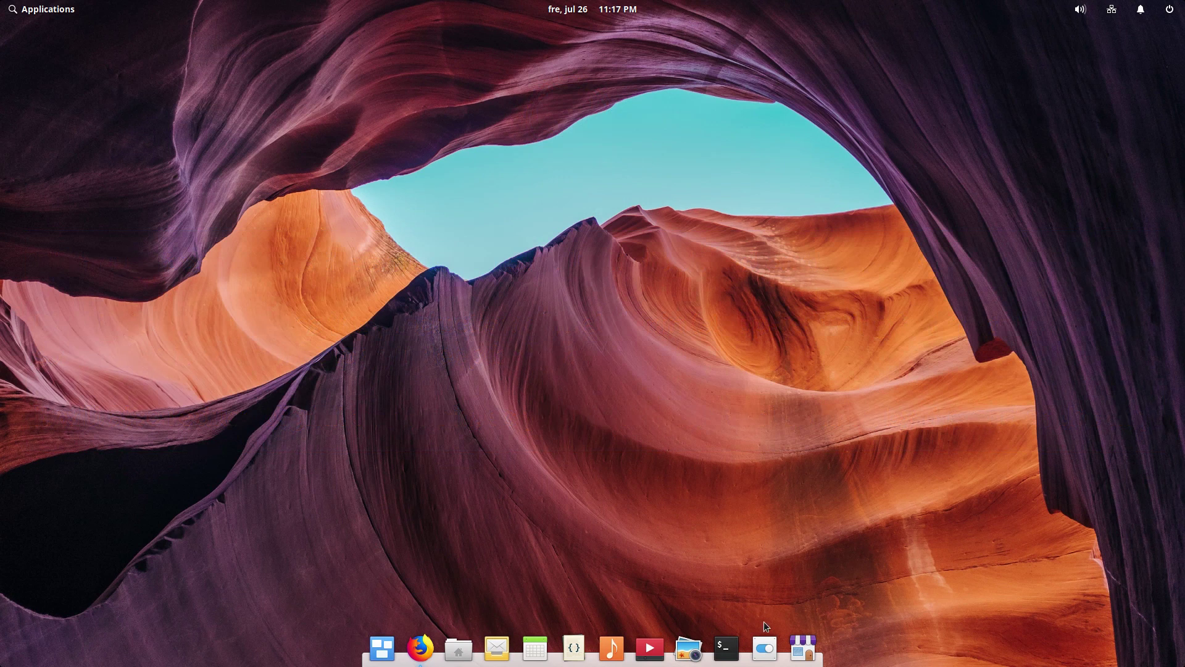
Step: Switch on Night Light under Displays in System Settings to warm the screen
left_click(765, 647)
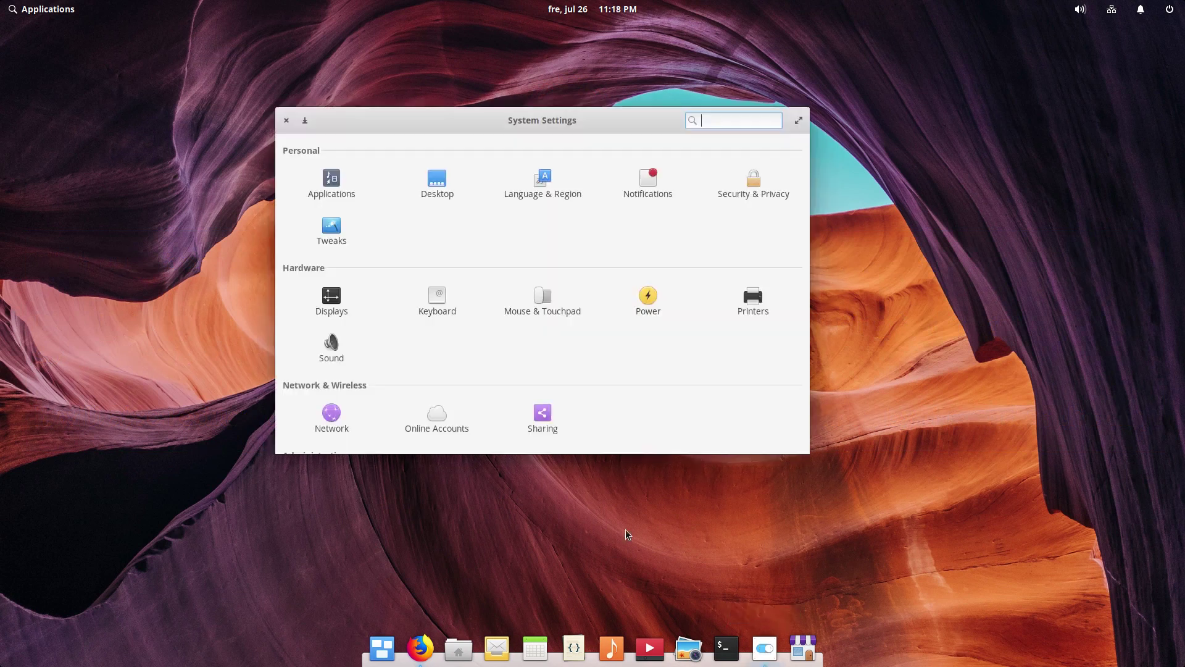
left_click(339, 293)
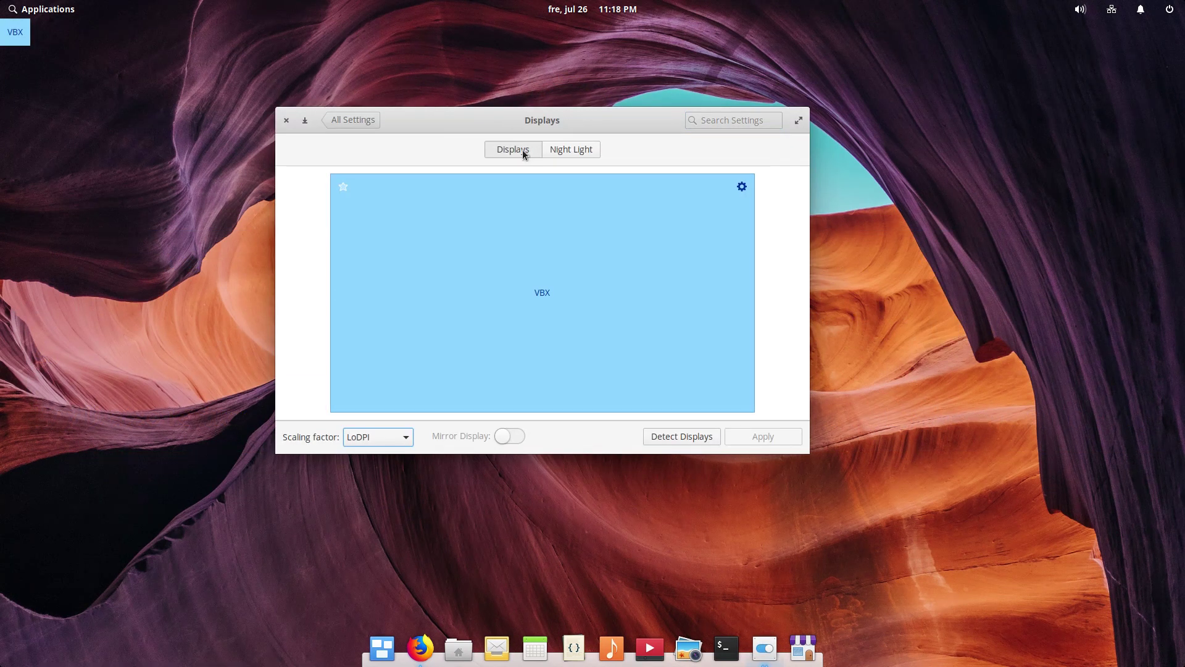
left_click(576, 149)
left_click(455, 184)
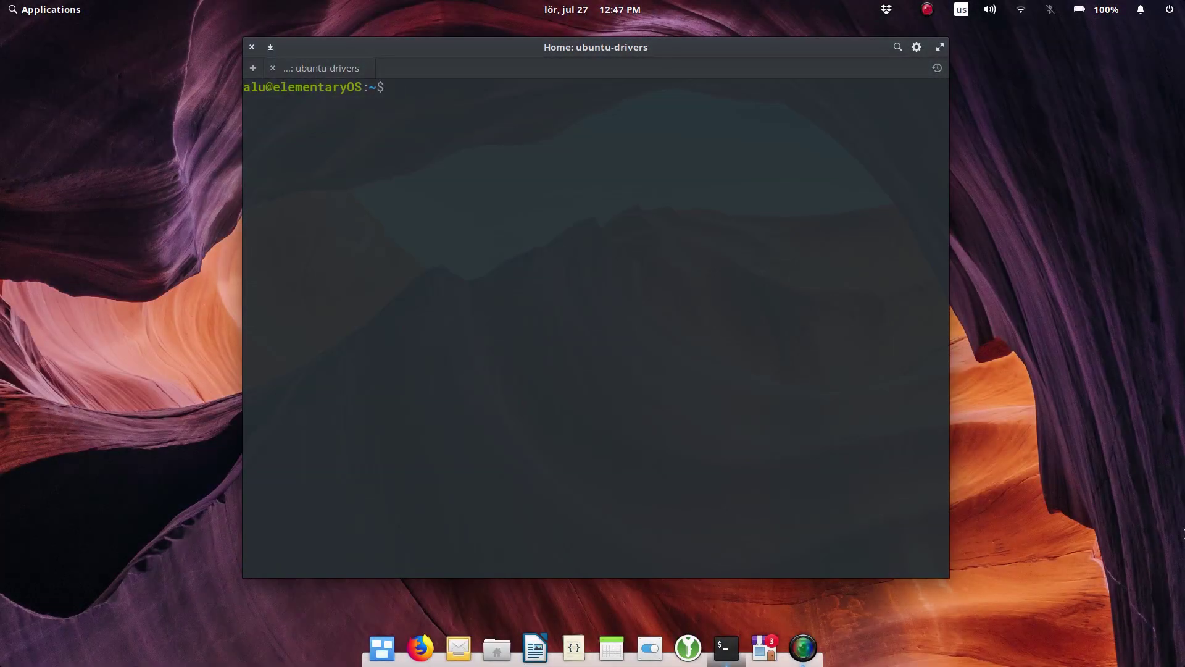
Step: Run sudo ubuntu-drivers autoinstall and authenticate with the sudo password to install recommended drivers
type("sudo ubuntu-drivers autoinstall")
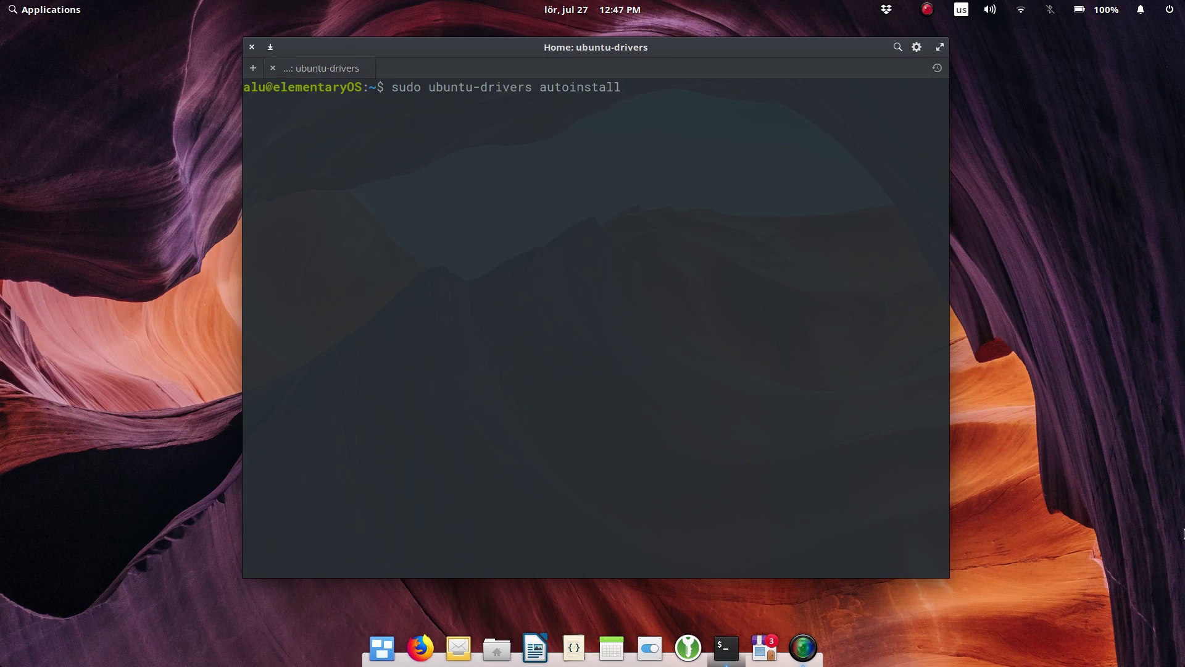
key("Return")
type("**")
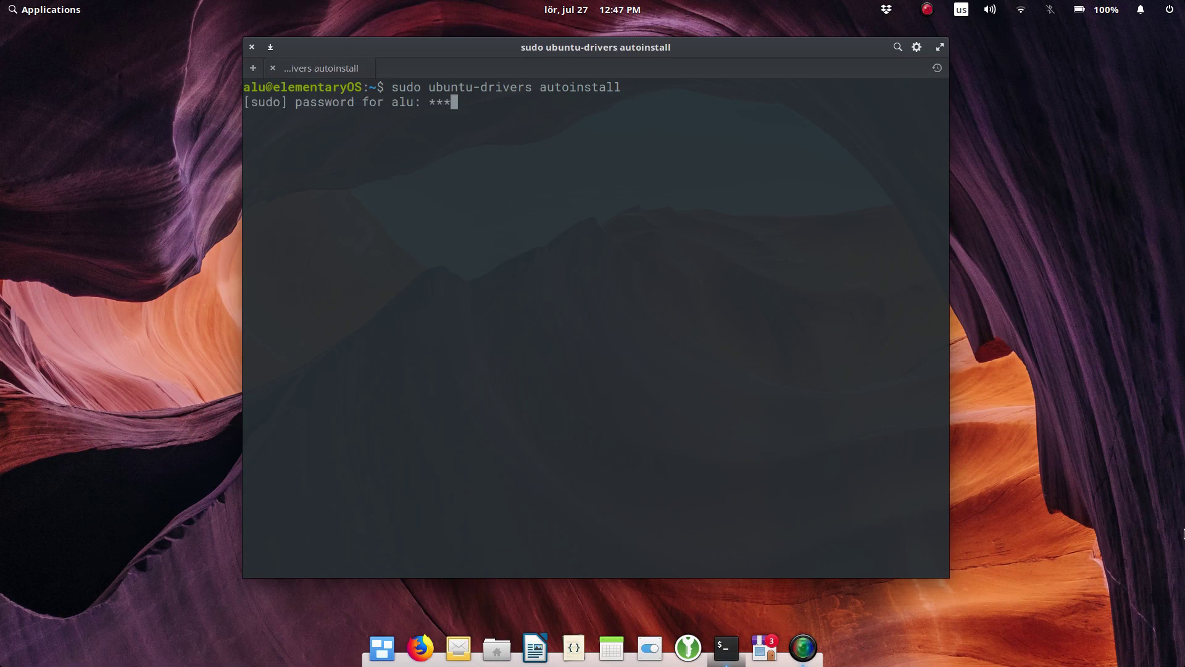
type("*******")
key("Return")
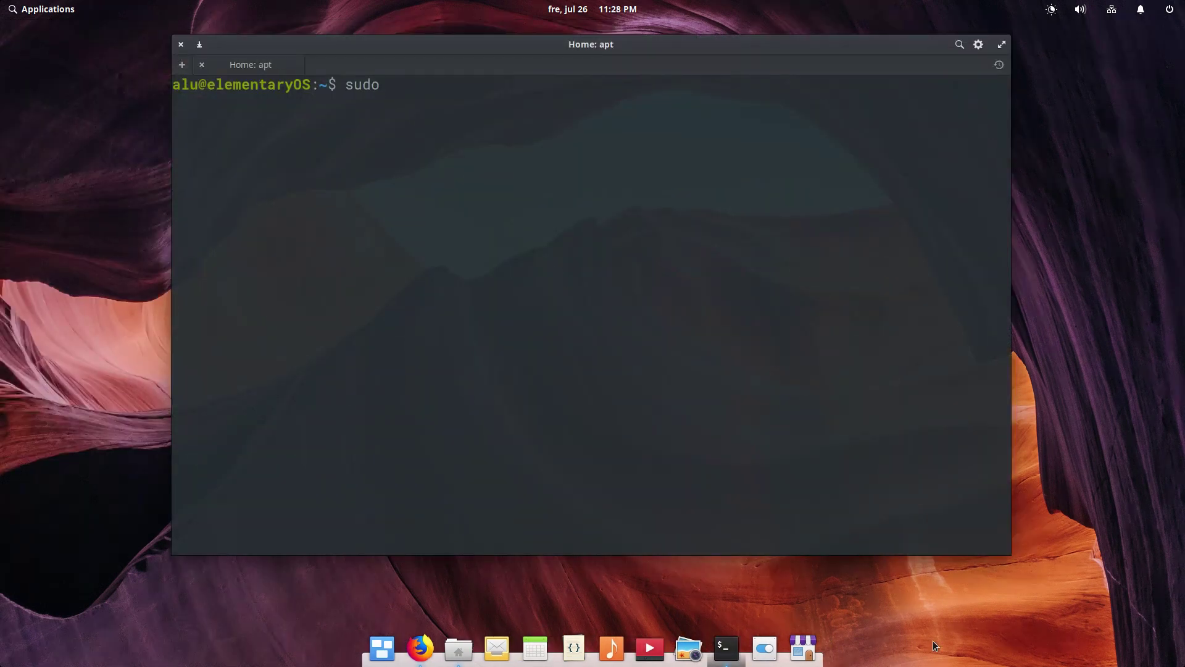
Step: Install the Skype package with dpkg -i on Downloads/skypeforlinux-64.deb
type("dp")
type("kg -i Dow")
key("Tab")
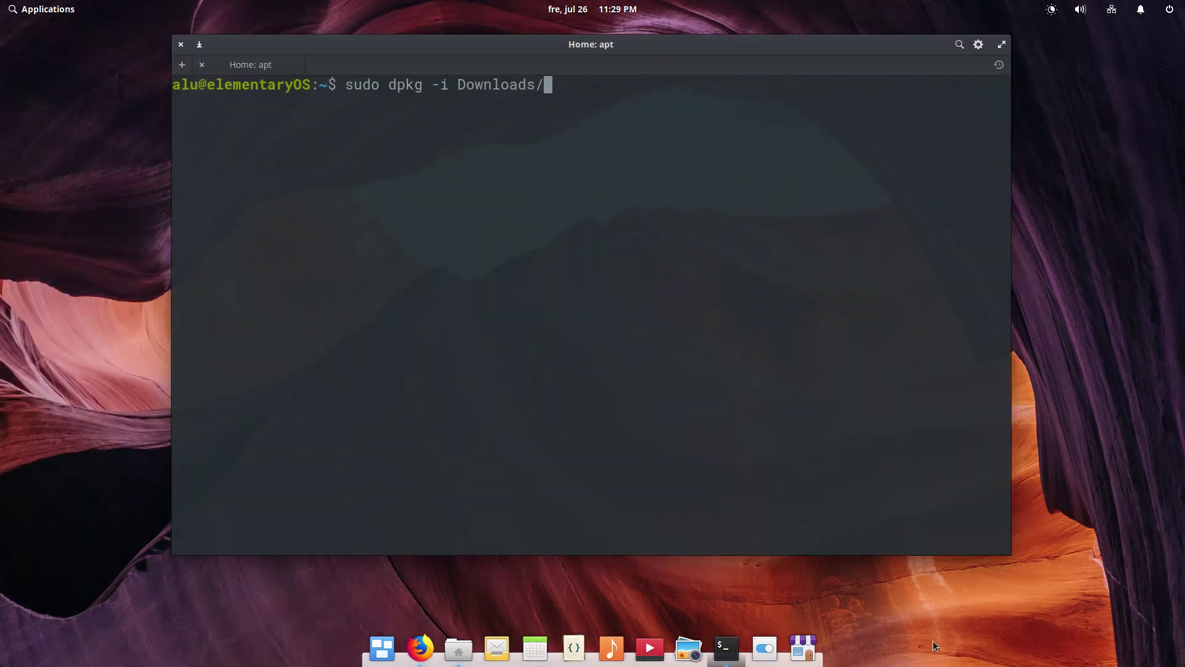
type("s")
key("Tab")
key("Return")
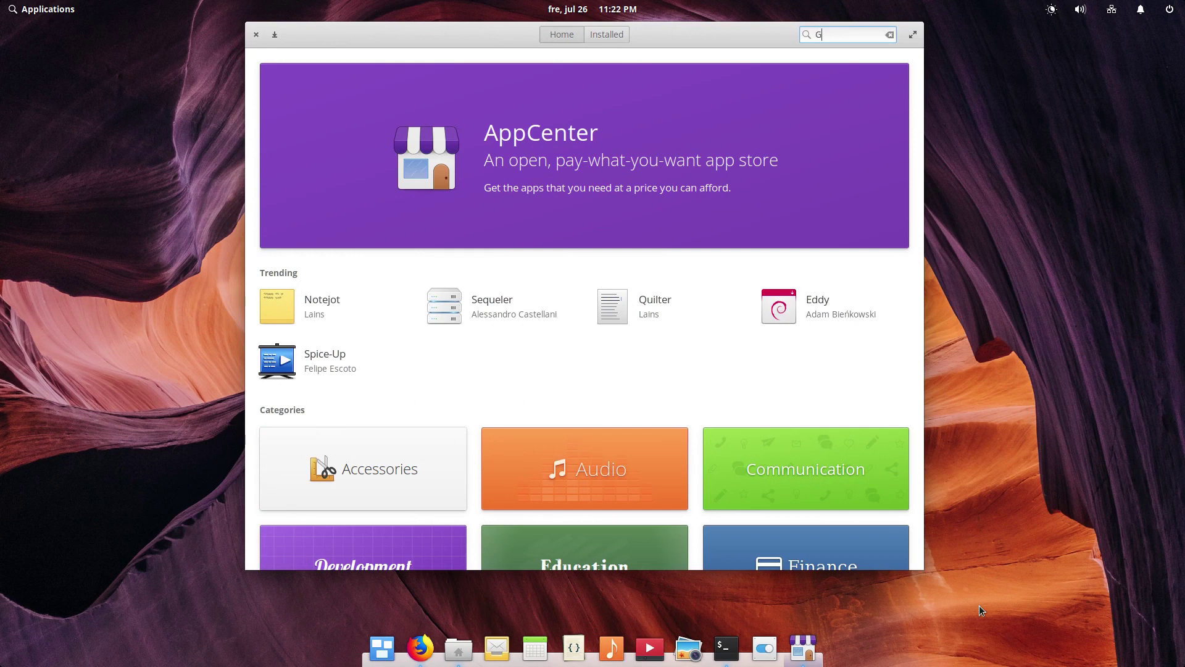
Step: Search AppCenter for 'debi', install GDebi Package Installer, and close AppCenter
type("debi")
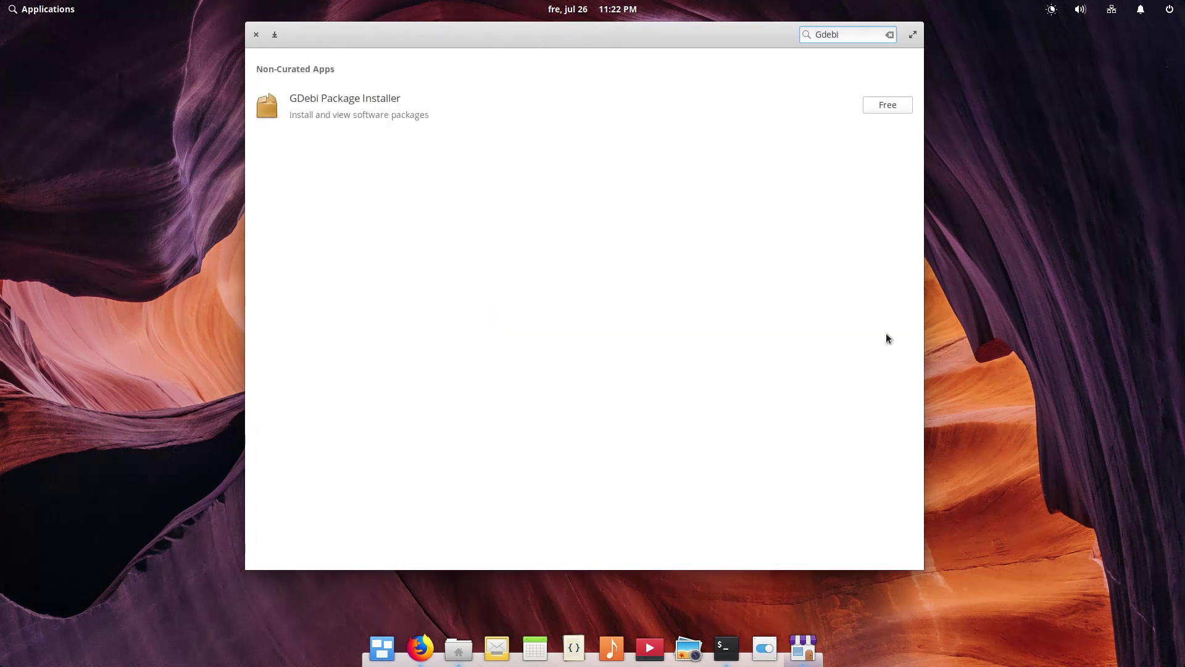
left_click(794, 106)
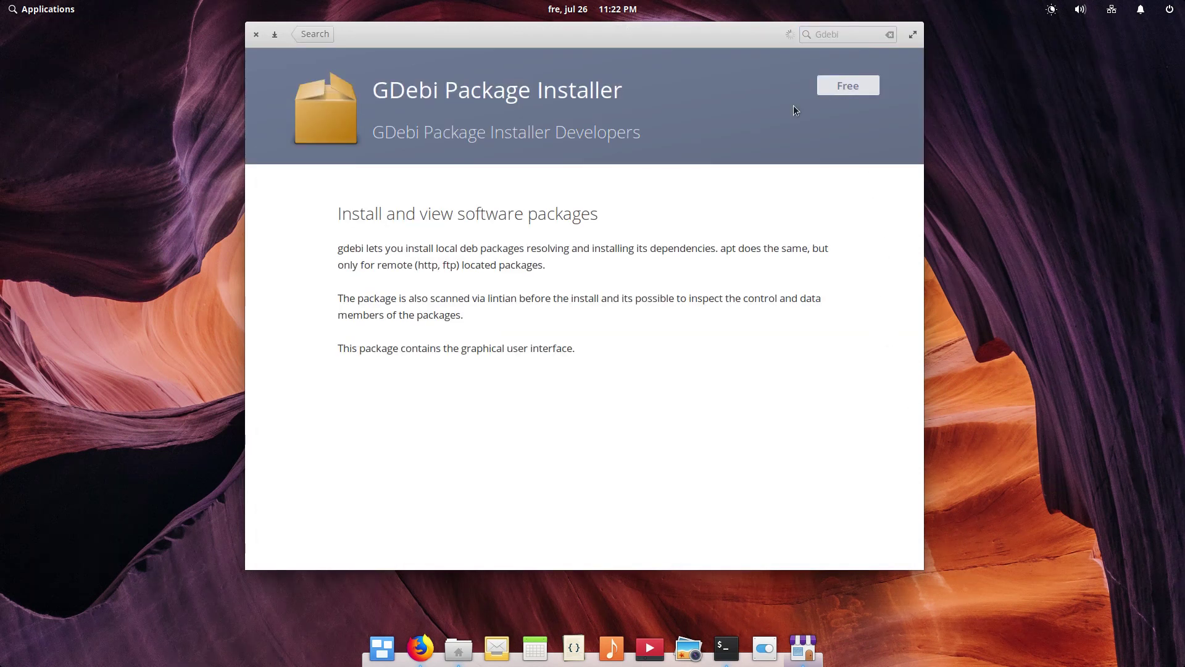
left_click(852, 93)
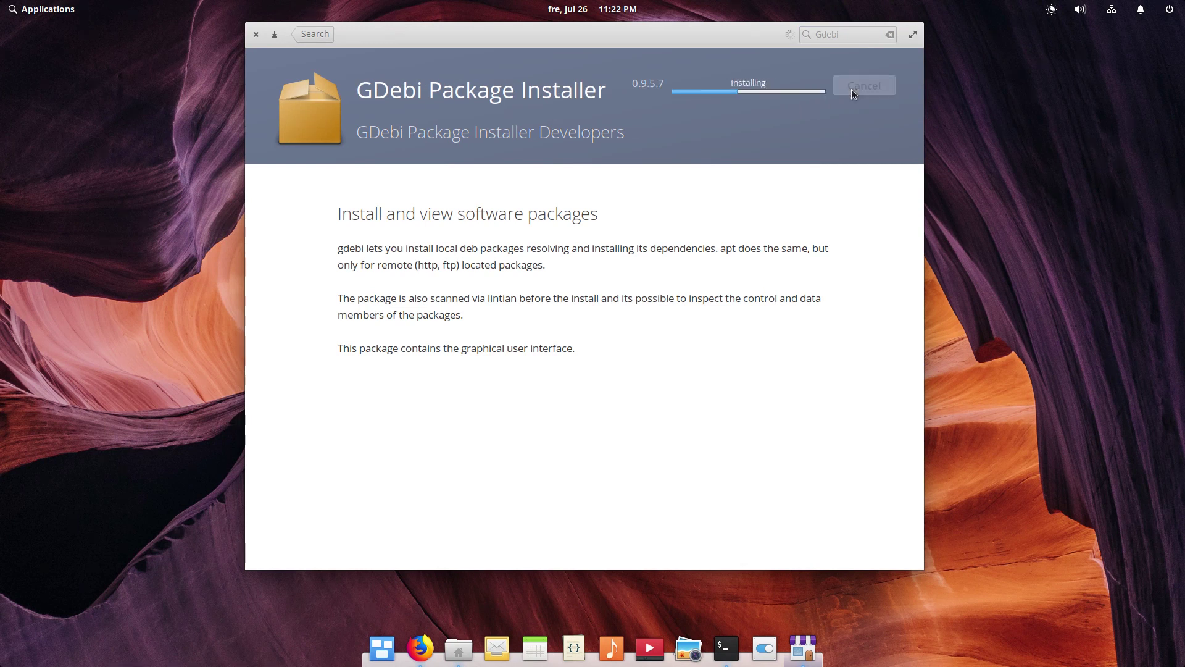
left_click(257, 36)
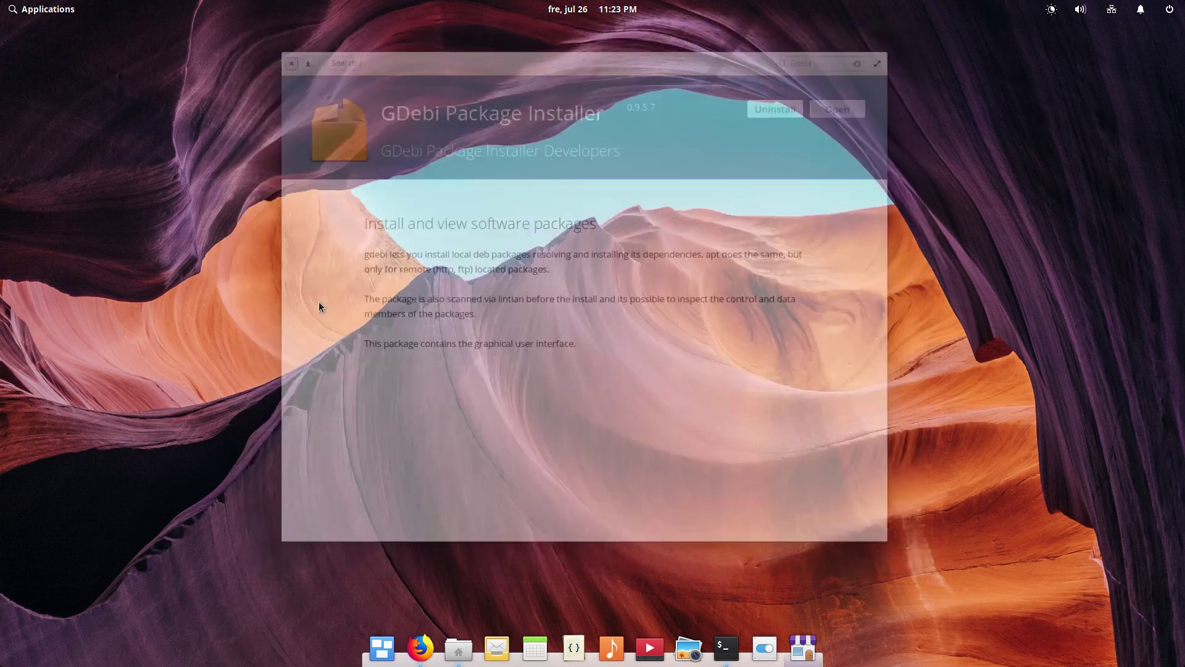
Step: Open skypeforlinux-64.deb from Downloads in GDebi Package Installer and move its window aside
left_click(464, 654)
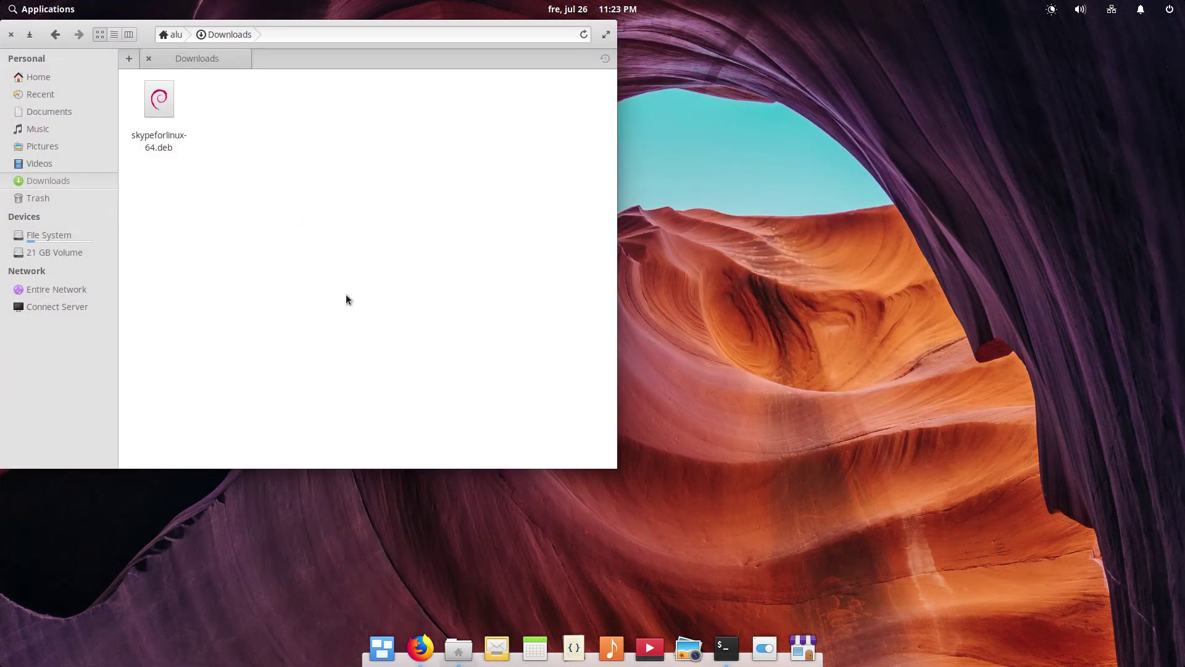
right_click(168, 146)
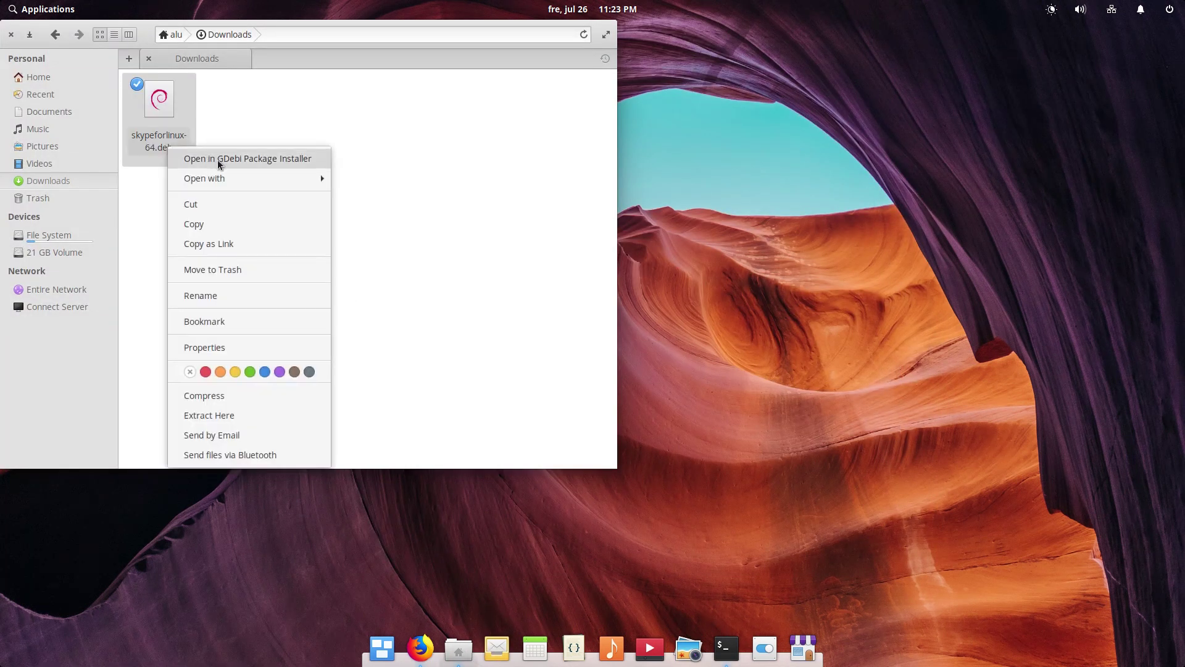
left_click(229, 162)
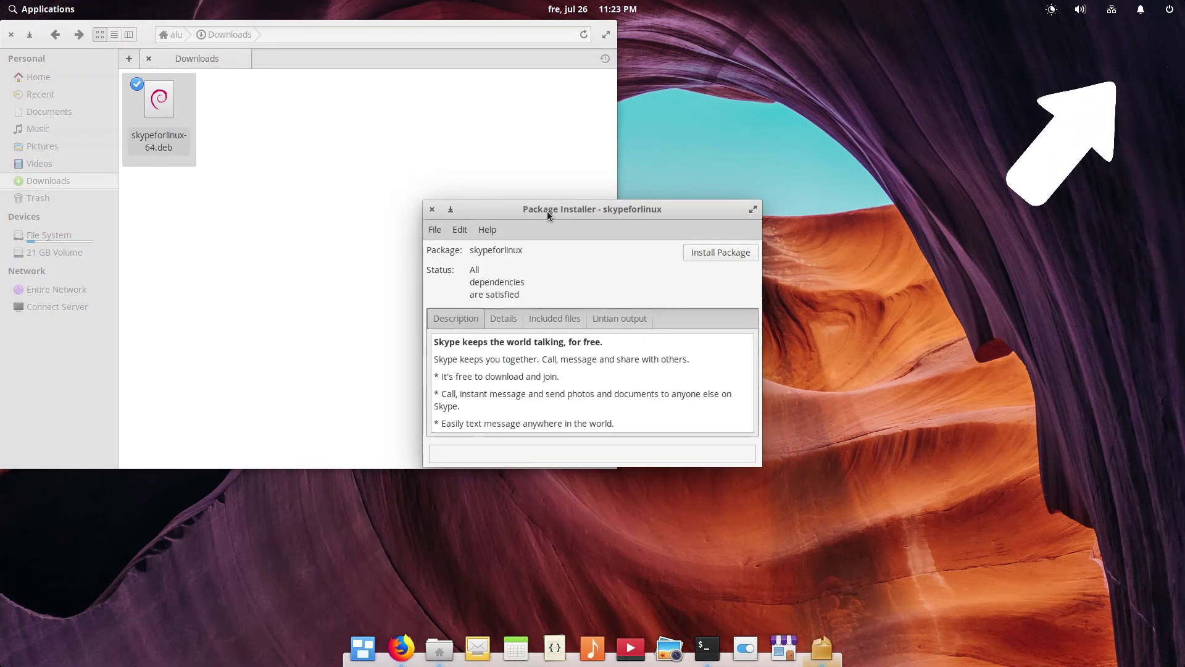
left_click_drag(547, 210, 344, 138)
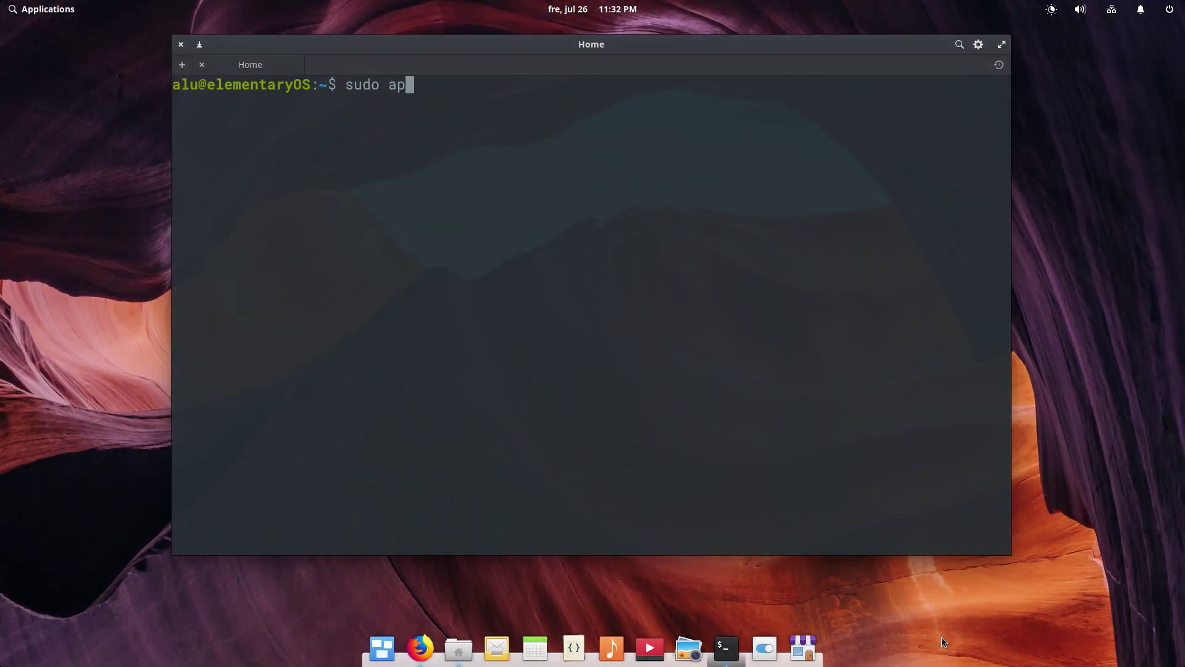
Step: Install tlp and tlp-rdw with sudo apt install, entering the password and confirming with y
type("t install ")
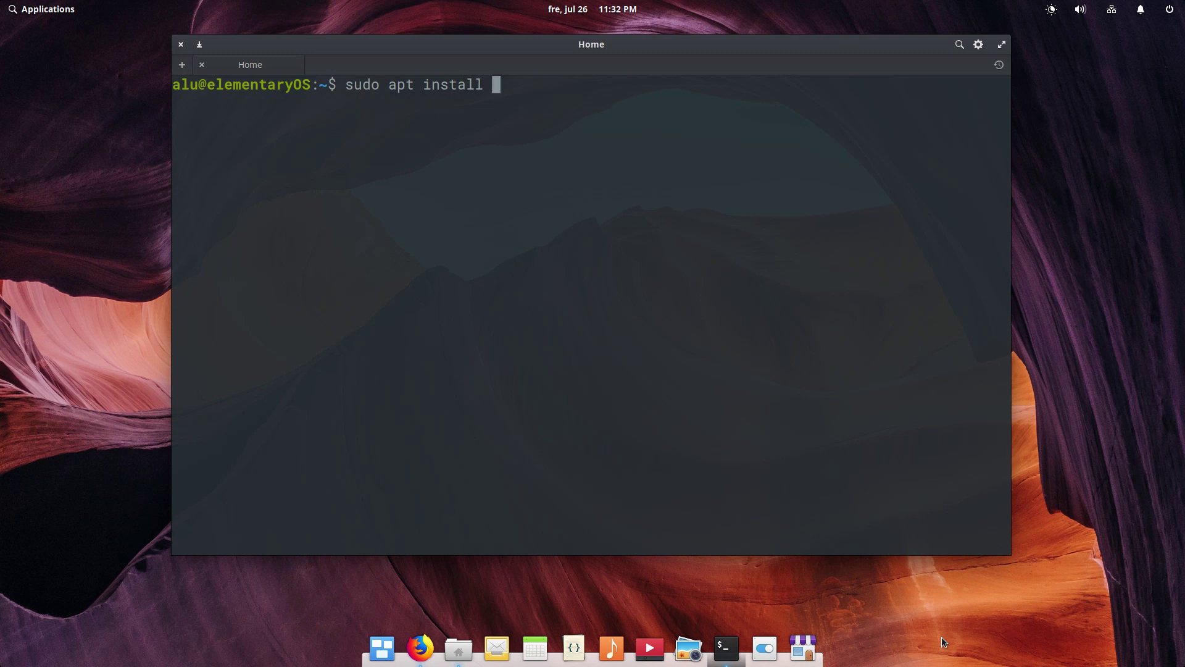
type("tlp ")
type("tlp-rdw")
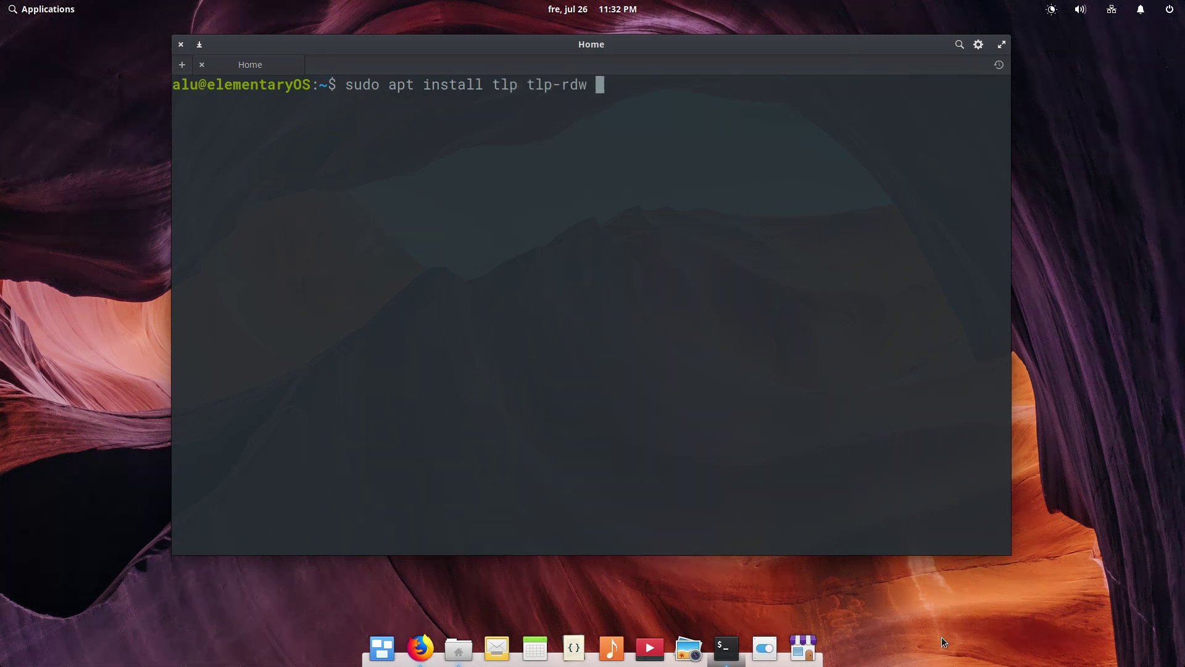
key("Return")
type("****")
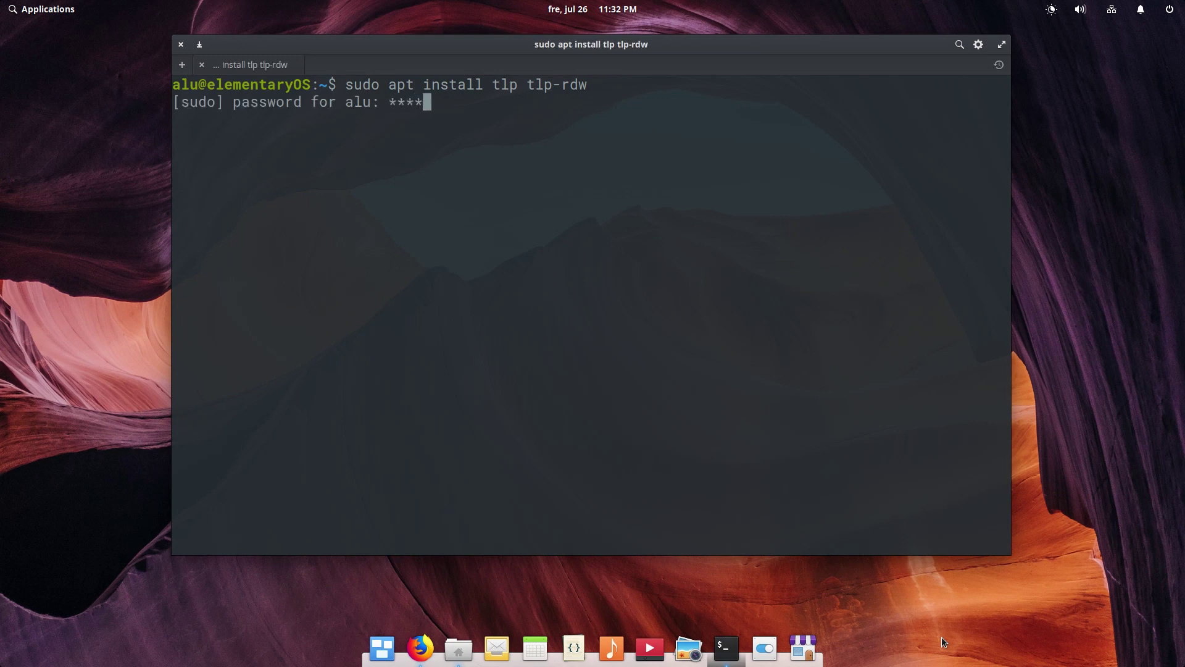
key("Return")
type("y")
key("Return")
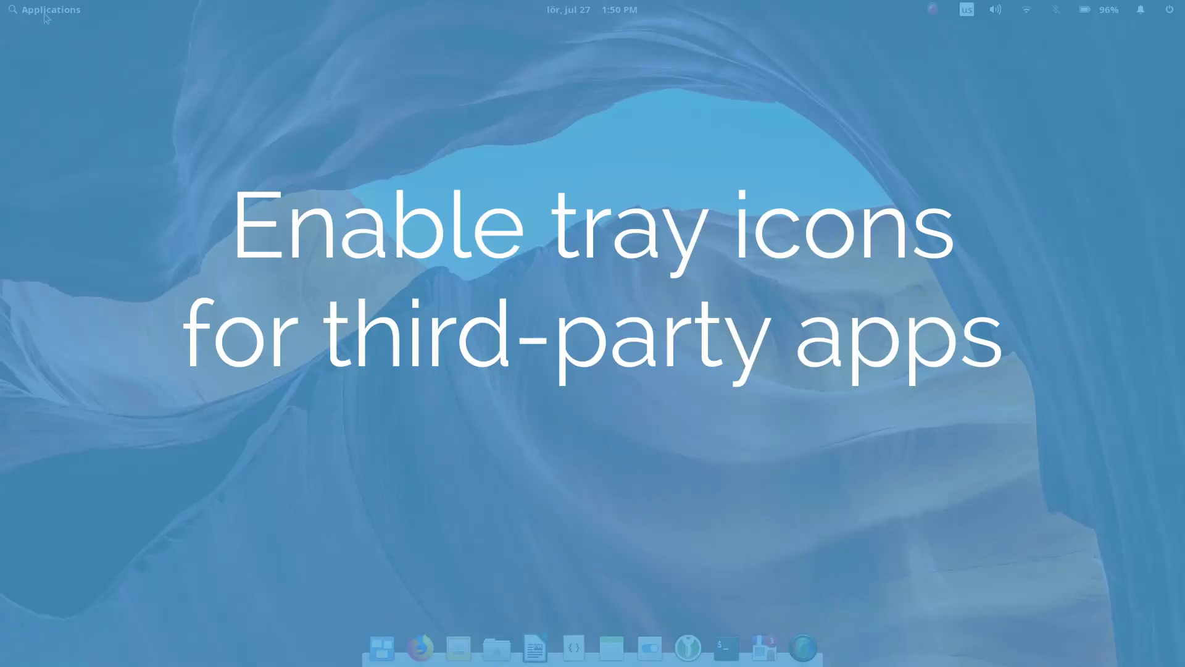
Step: Launch Dropbox from Applications and run 'dropbox status' in a terminal
left_click(44, 16)
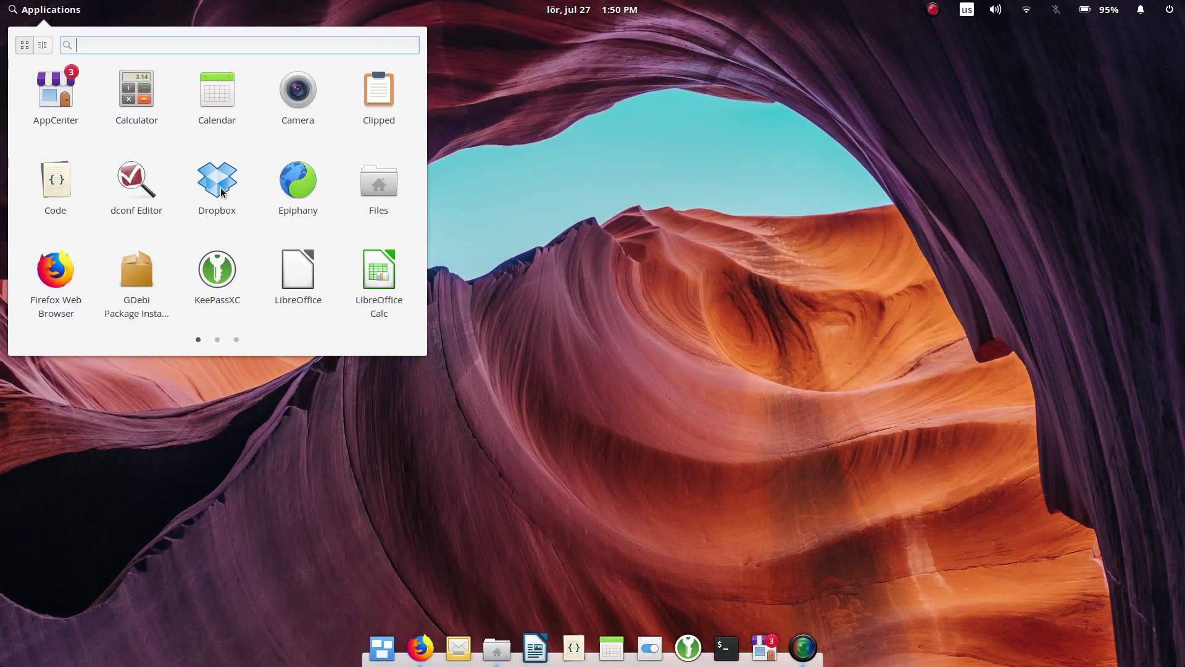
left_click(220, 187)
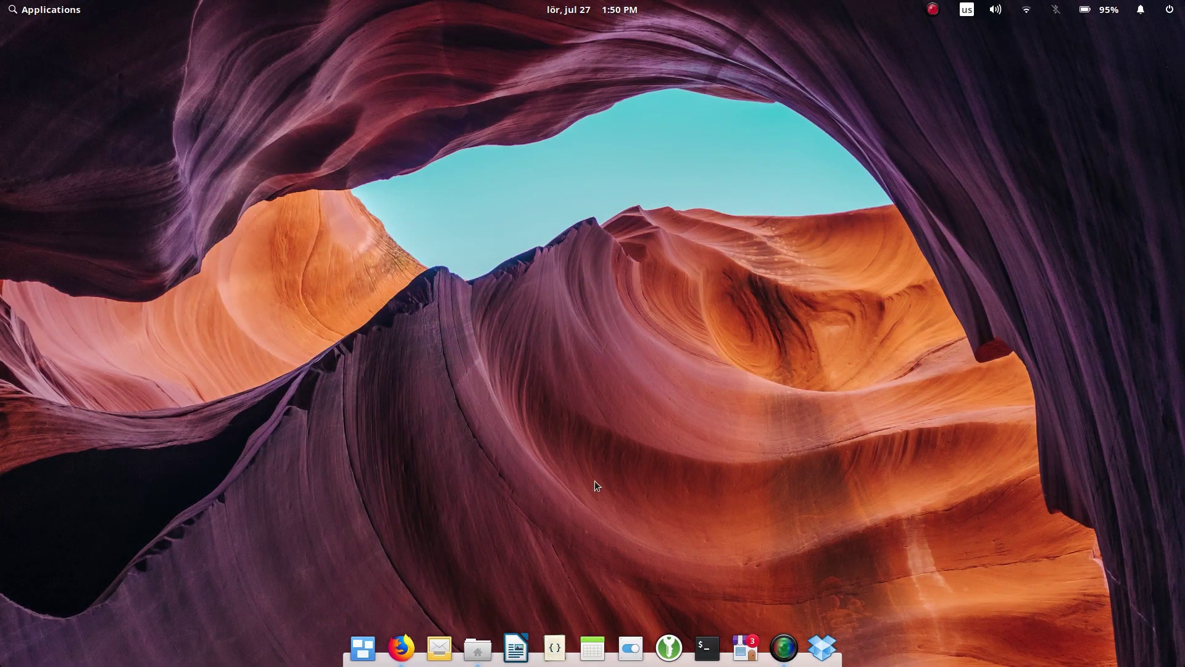
left_click(710, 652)
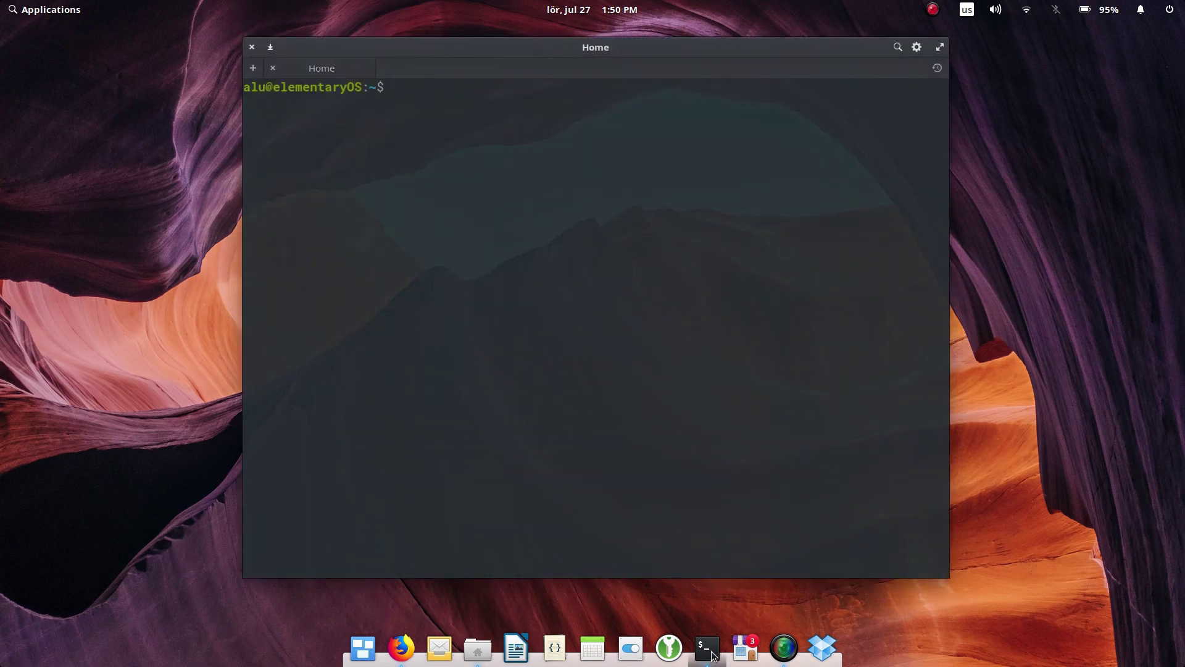
type("dropbox status")
key("Return")
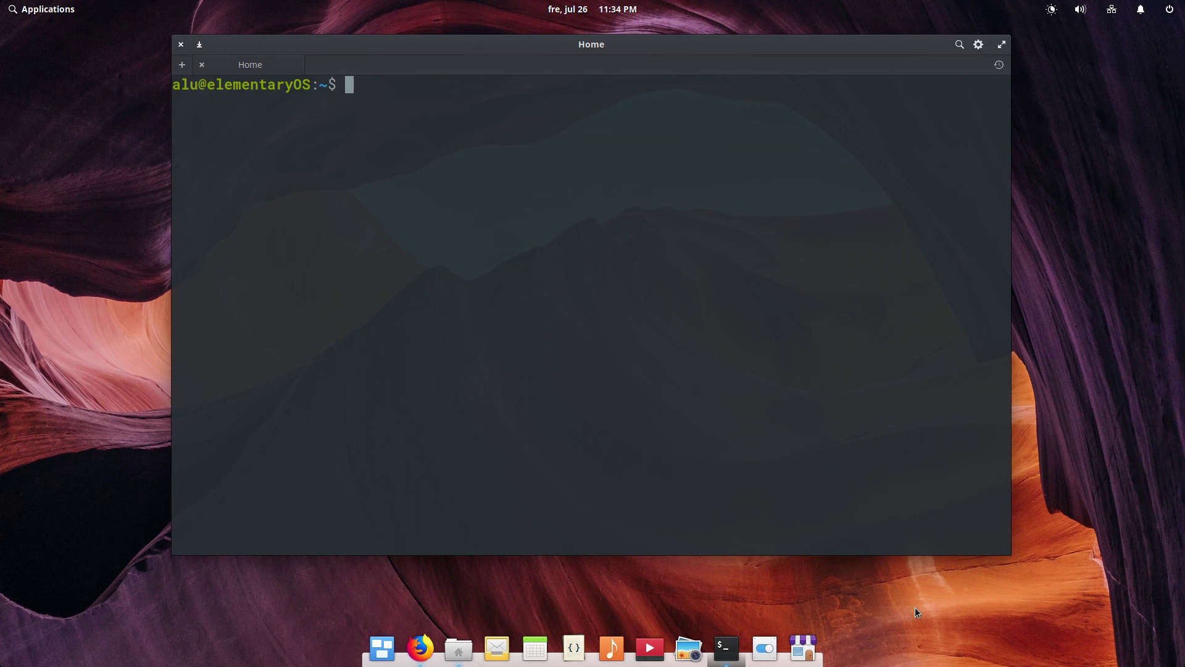
Step: Add Pantheon; to OnlyShowIn in /etc/xdg/autostart/indicator-application.desktop using sudo nano, and save
type("sudo nano /etc/xdg/autostart/indicator-application.desktop")
key("Return")
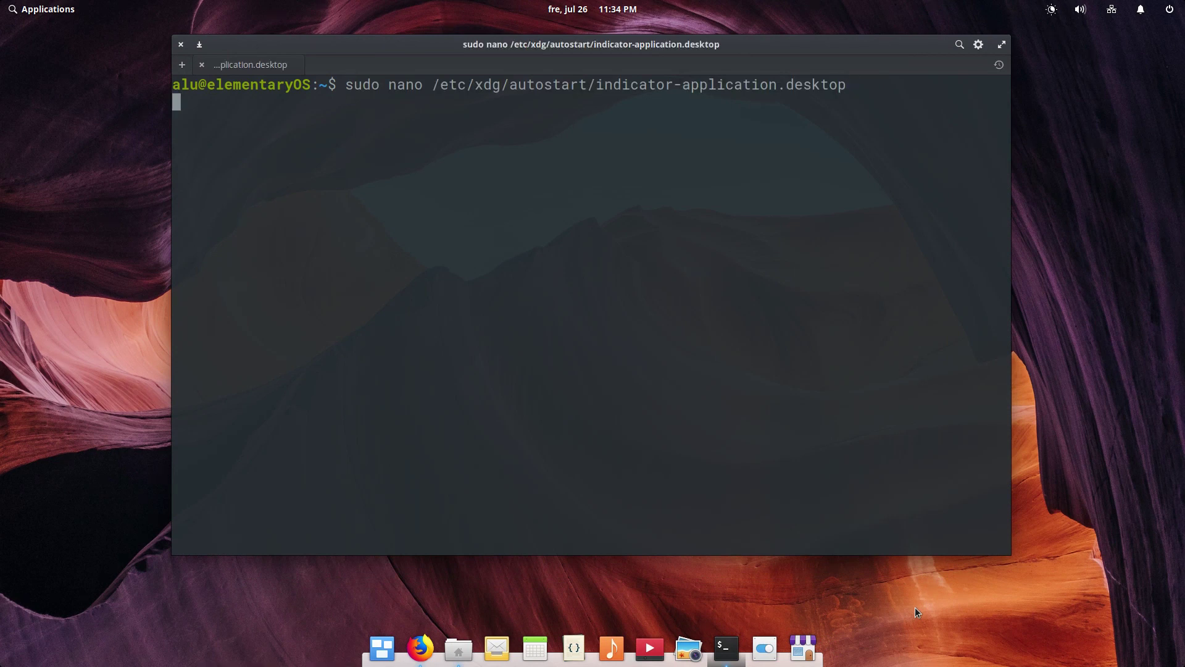
type("****")
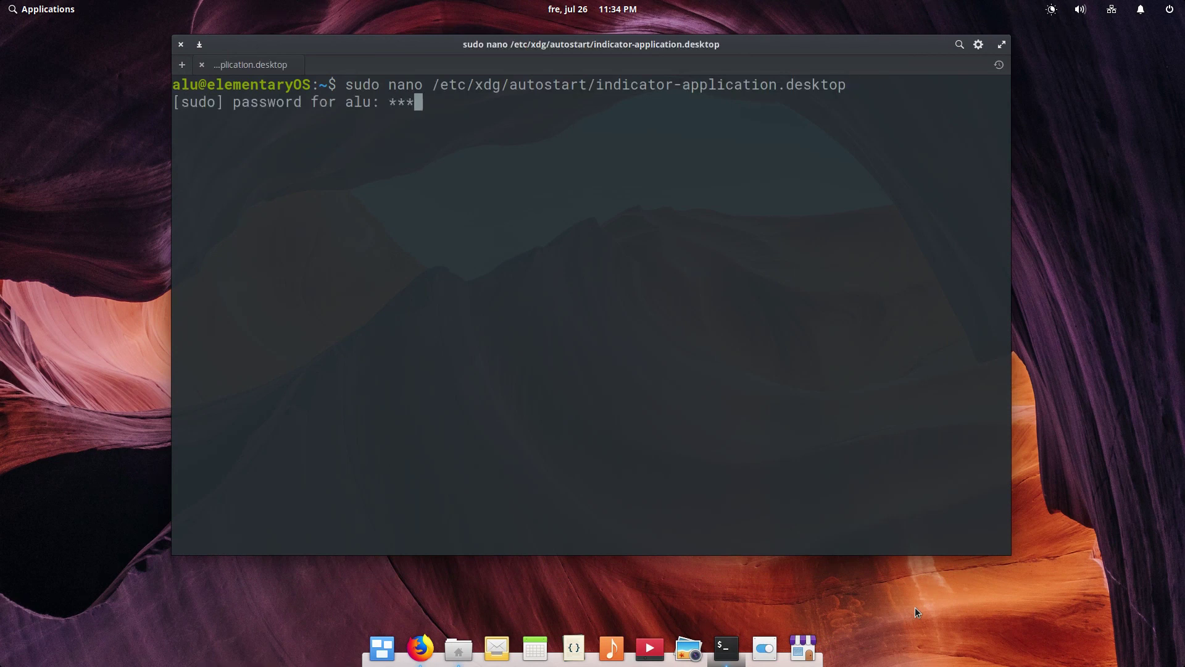
key("Return")
key("Down")
key("Down")
key("Down")
key("Down")
key("Down")
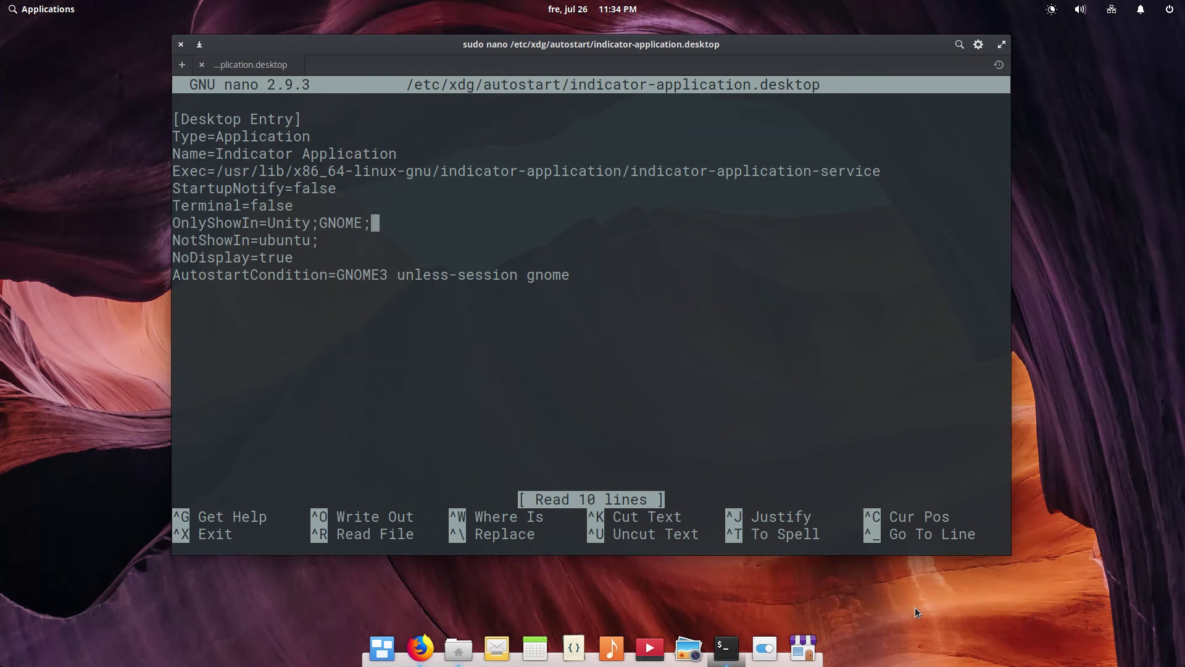
type("Pantheon;")
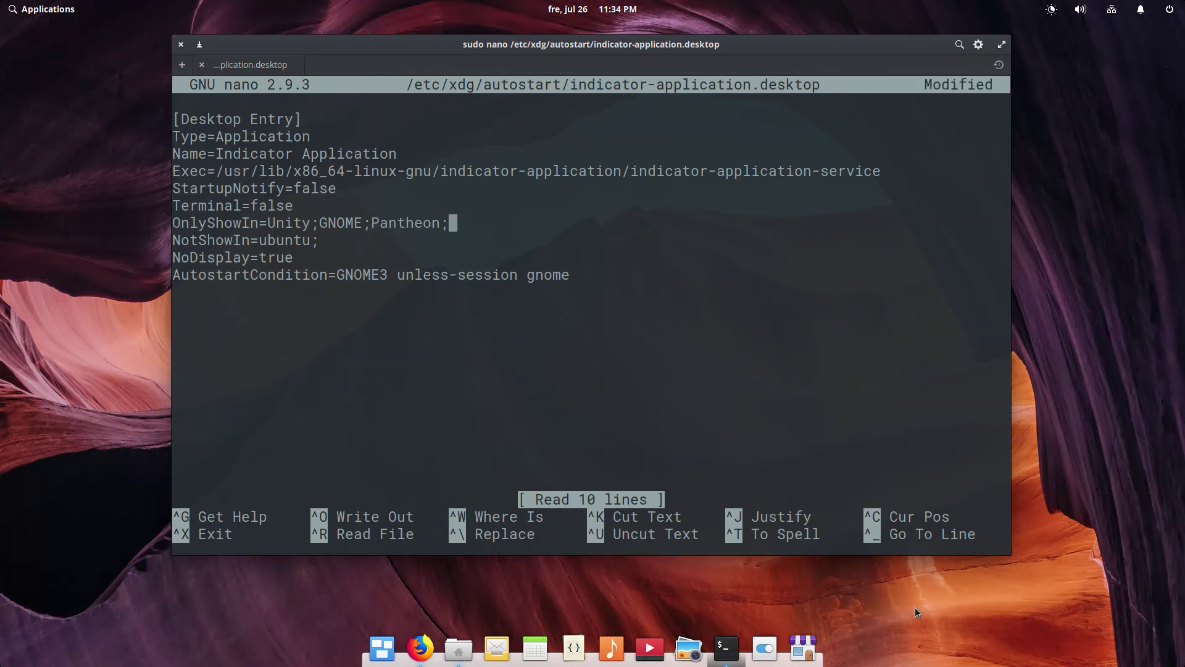
key("ctrl+o")
key("Return")
key("ctrl+x")
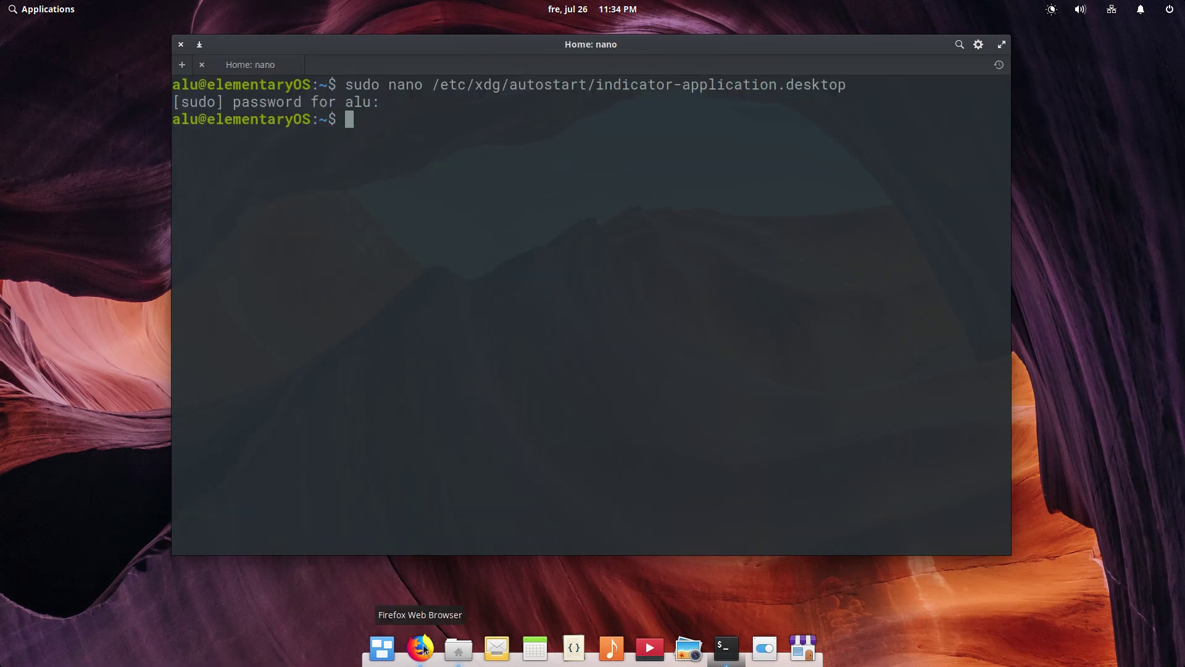
Step: Download the amd64 wingpanel-indicator-ayatana .deb in Firefox and save it to disk
left_click(422, 647)
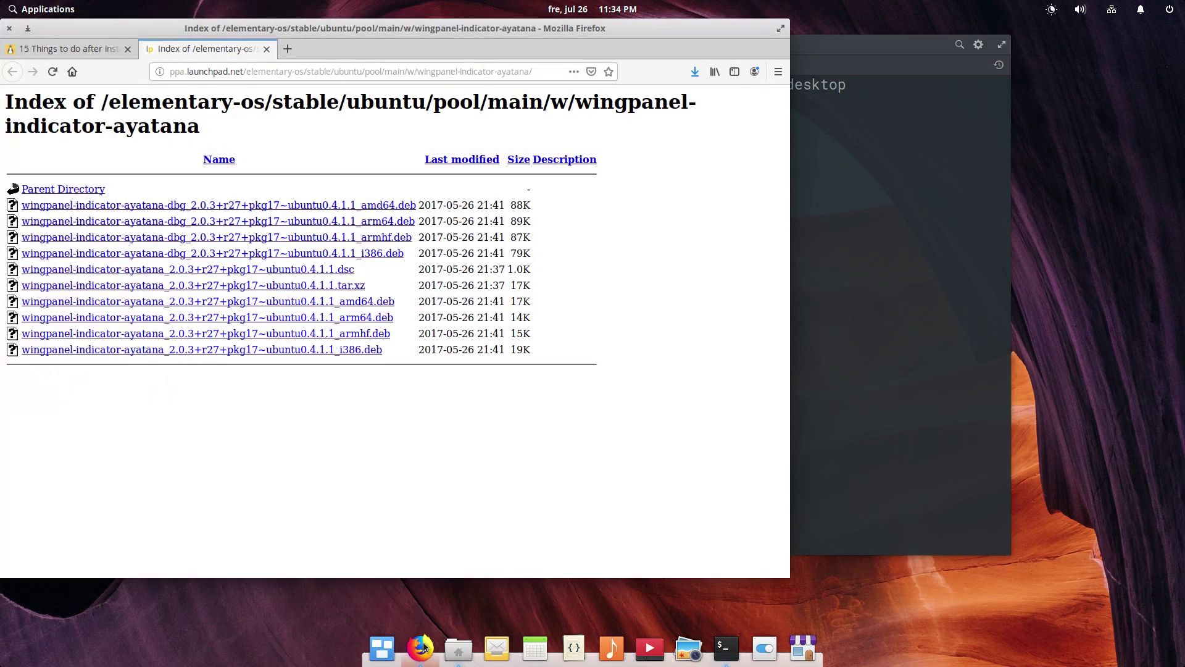
left_click(359, 302)
left_click(206, 254)
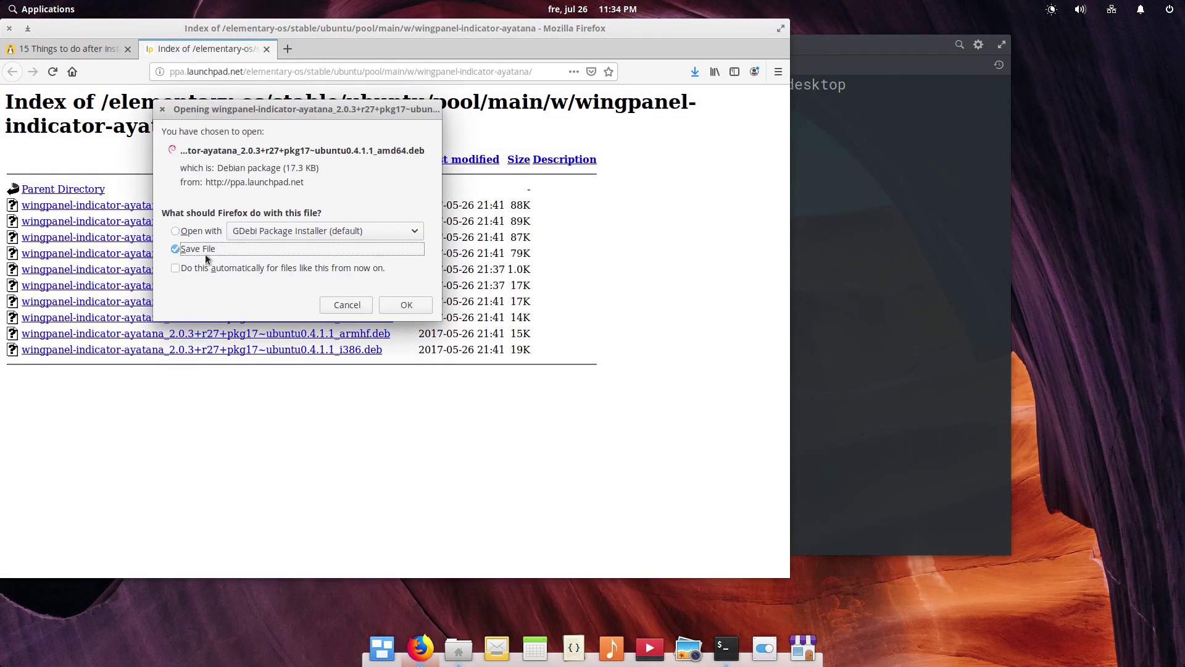
left_click(405, 305)
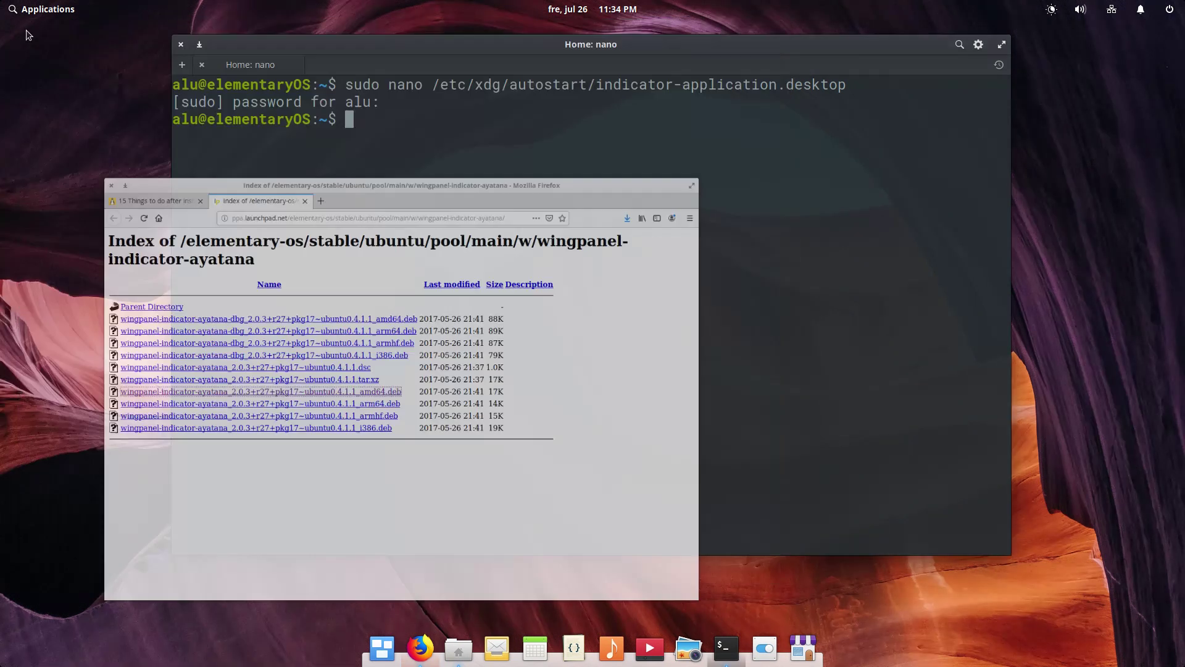
Step: Install the downloaded wingpanel-indicator-ayatana package with sudo dpkg -i
type("sudo dpk")
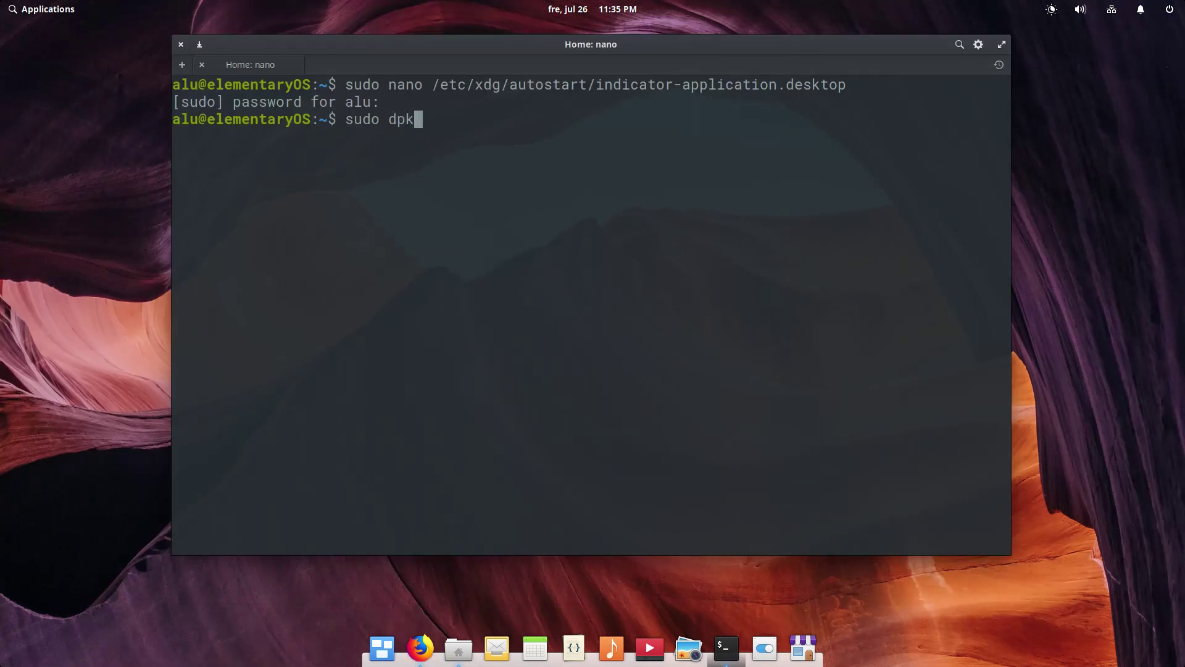
type("g -i Do")
key("Tab")
type("w")
key("Tab")
key("Return")
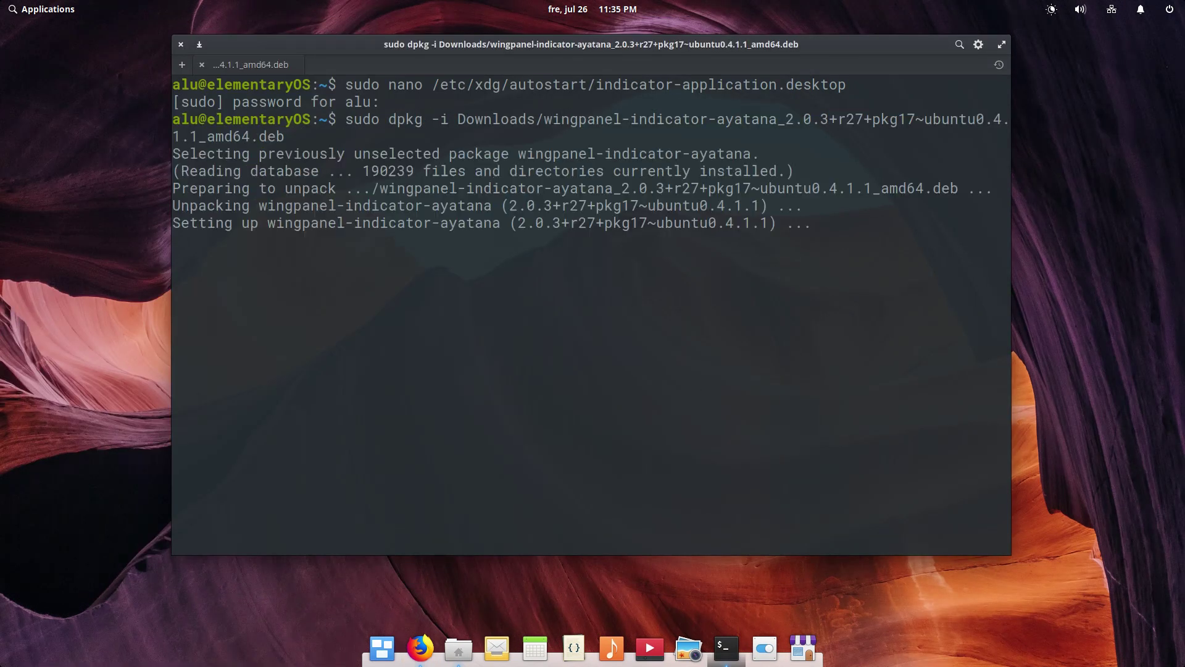
Step: Close the terminal, log out and back in, then open the Dropbox tray icon menu
left_click(185, 47)
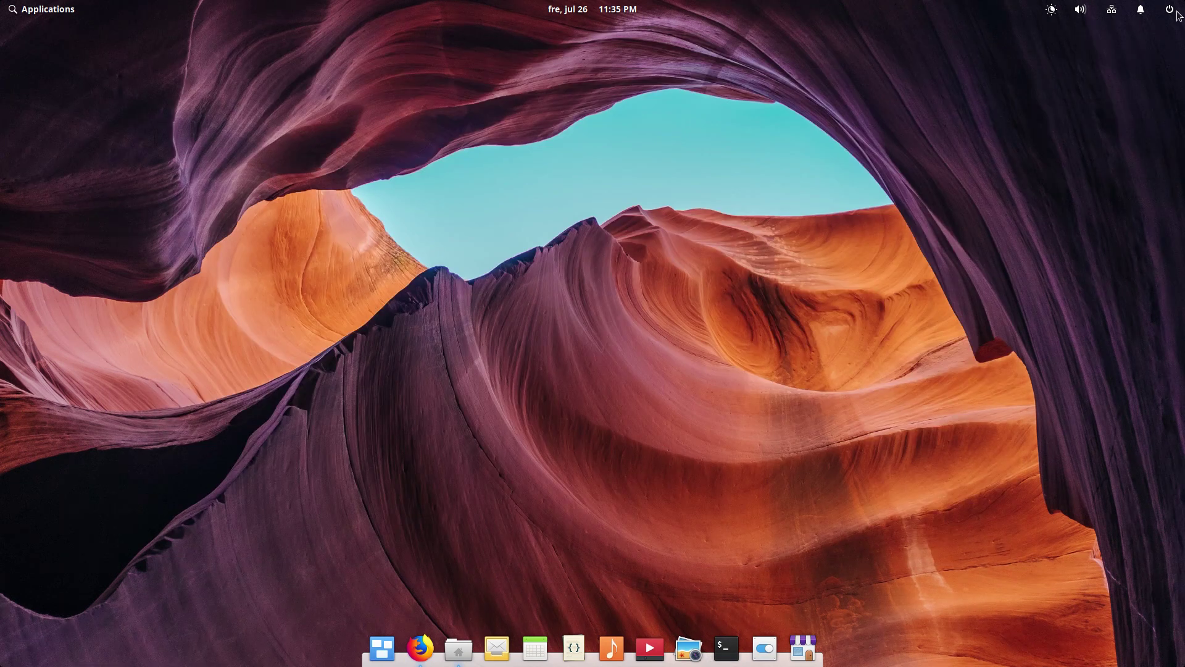
left_click(1170, 9)
left_click(1102, 123)
left_click(685, 362)
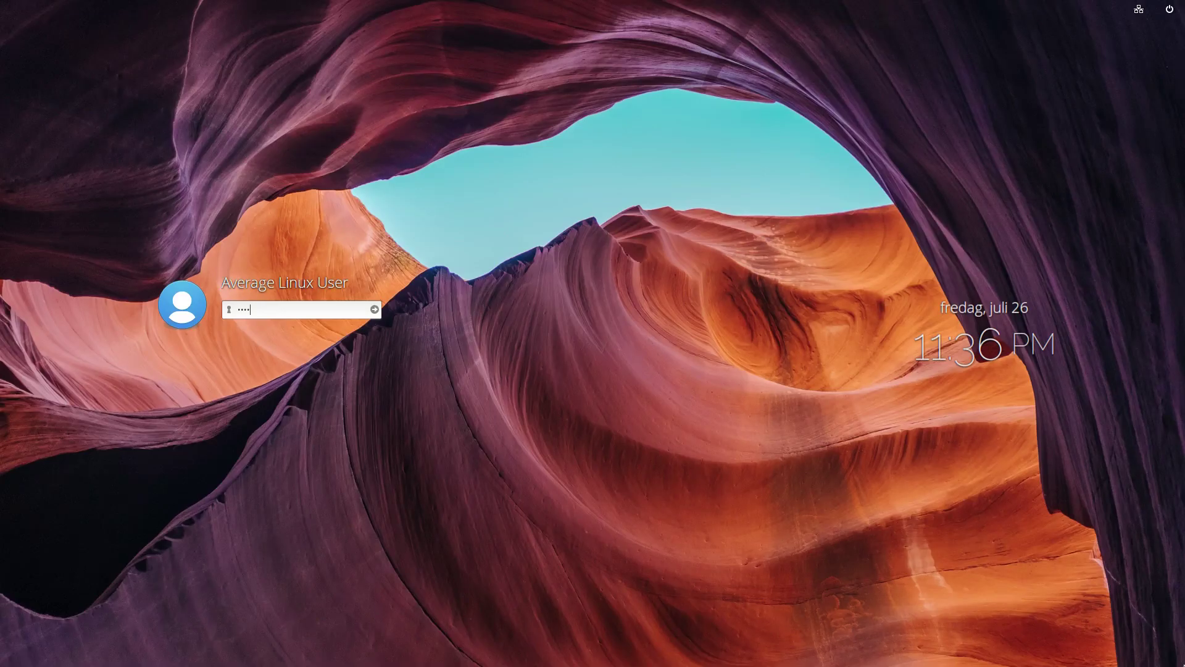
key("Return")
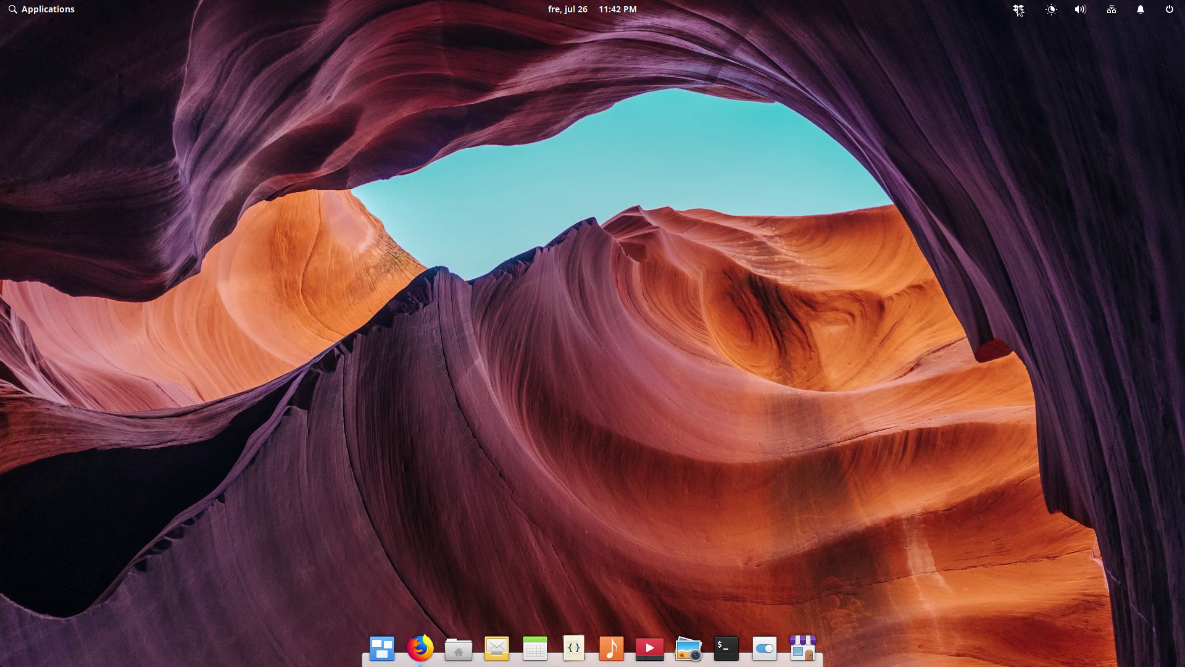
left_click(1020, 9)
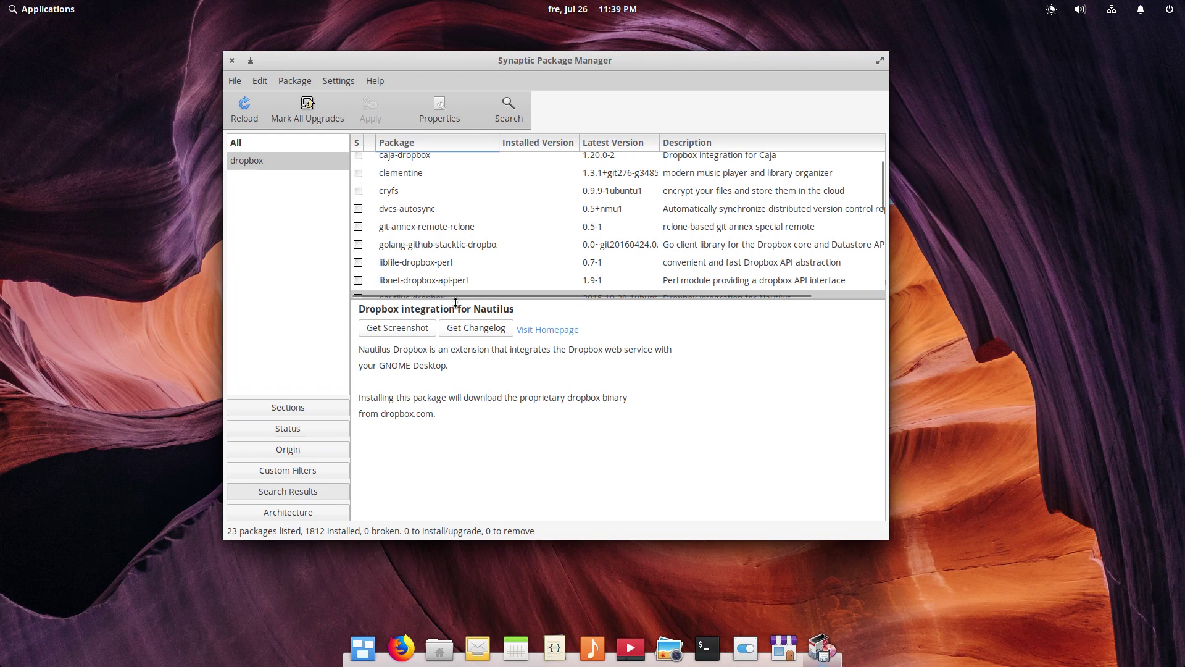
Step: Inspect nautilus-dropbox's dependencies and installed files in Synaptic, then start installing Synaptic from AppCenter
left_click_drag(457, 300, 459, 358)
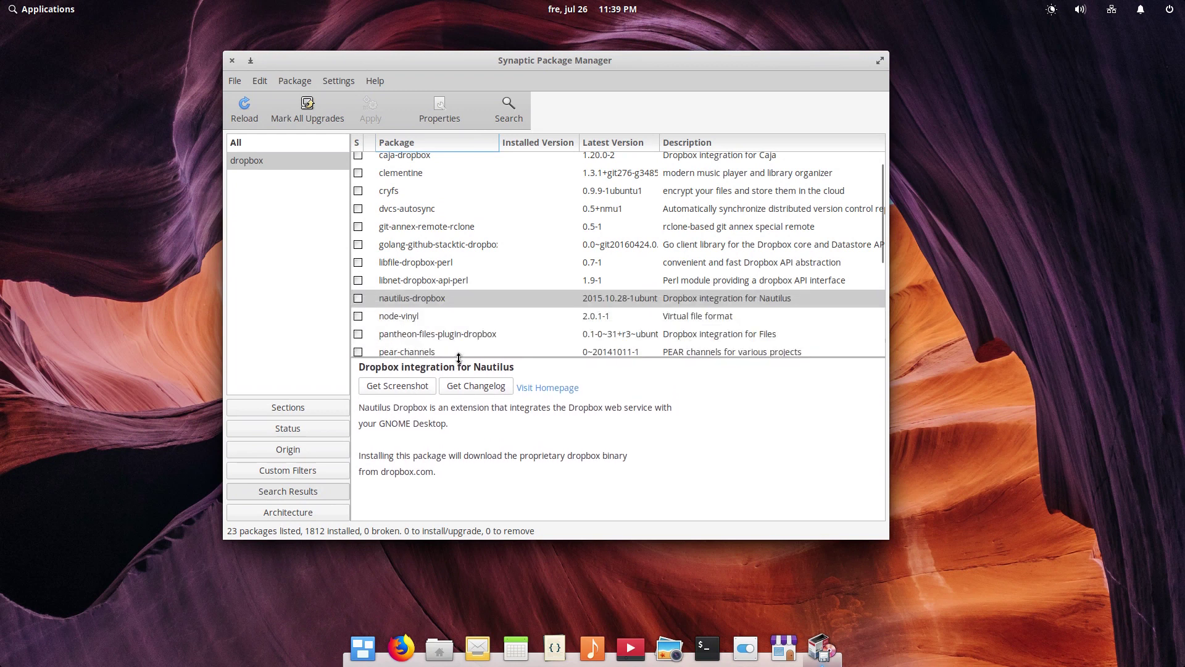
scroll(447, 257, "up", 1)
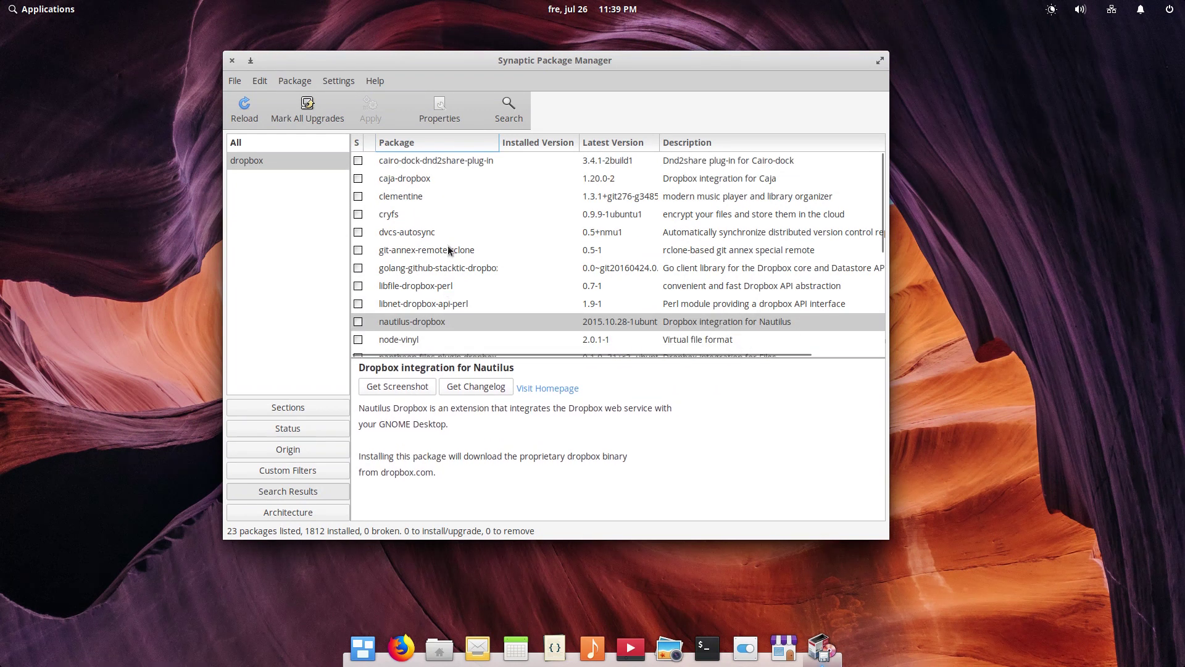
left_click(423, 323)
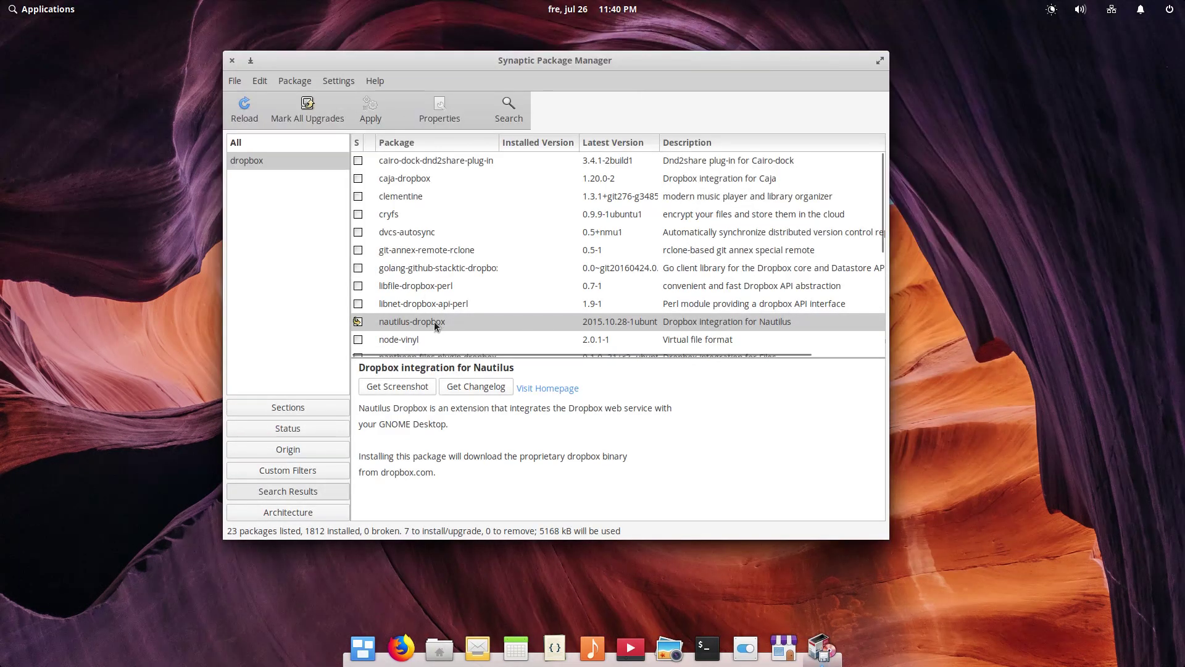
right_click(434, 321)
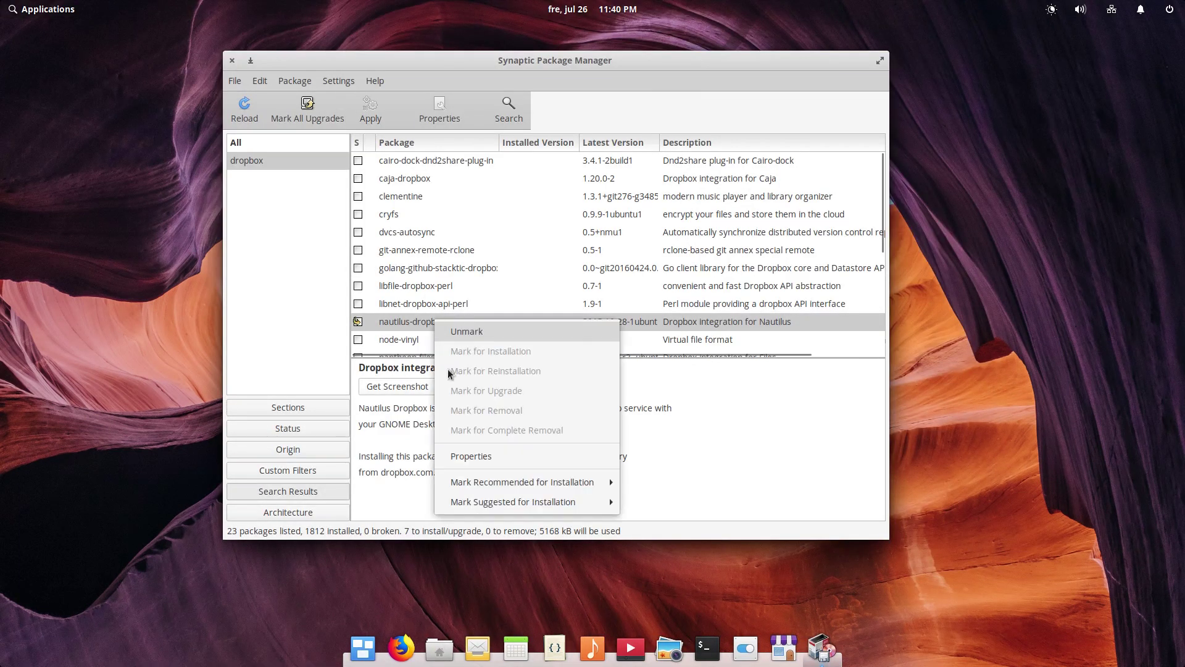
left_click(491, 457)
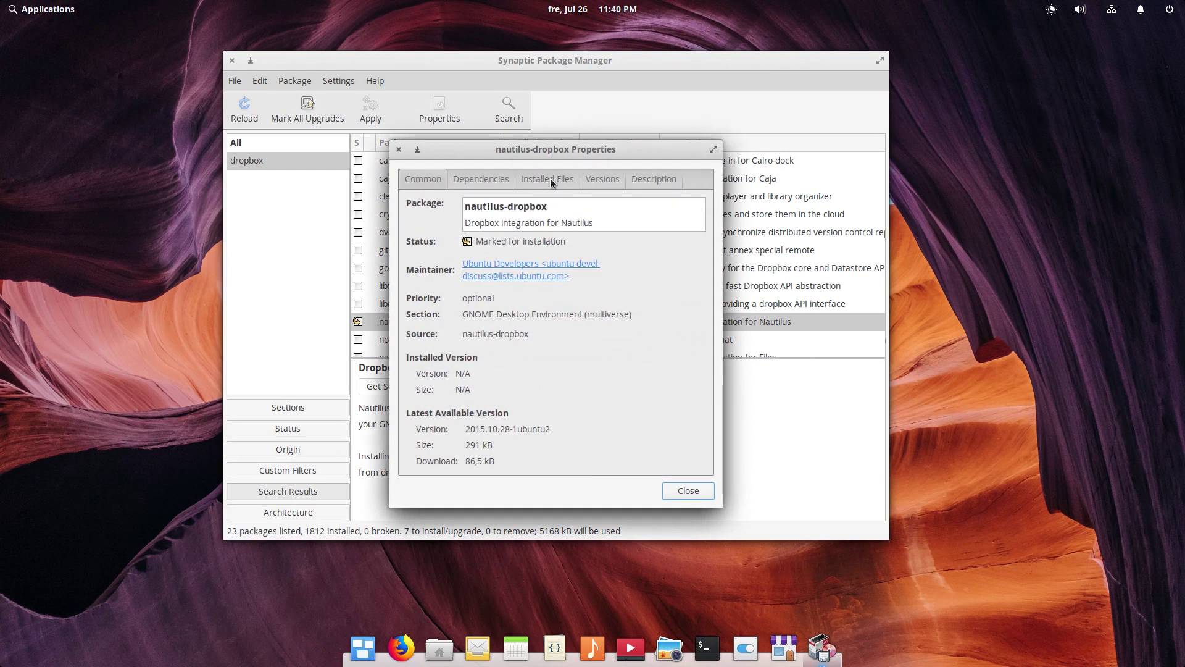
left_click(514, 180)
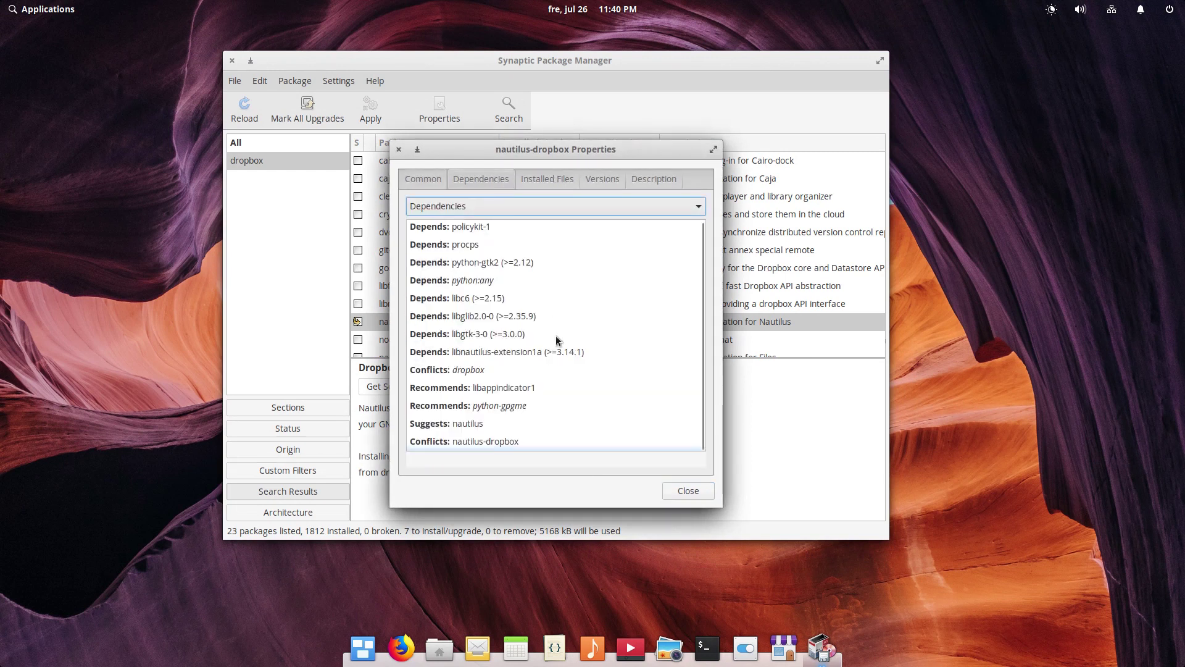
left_click(553, 180)
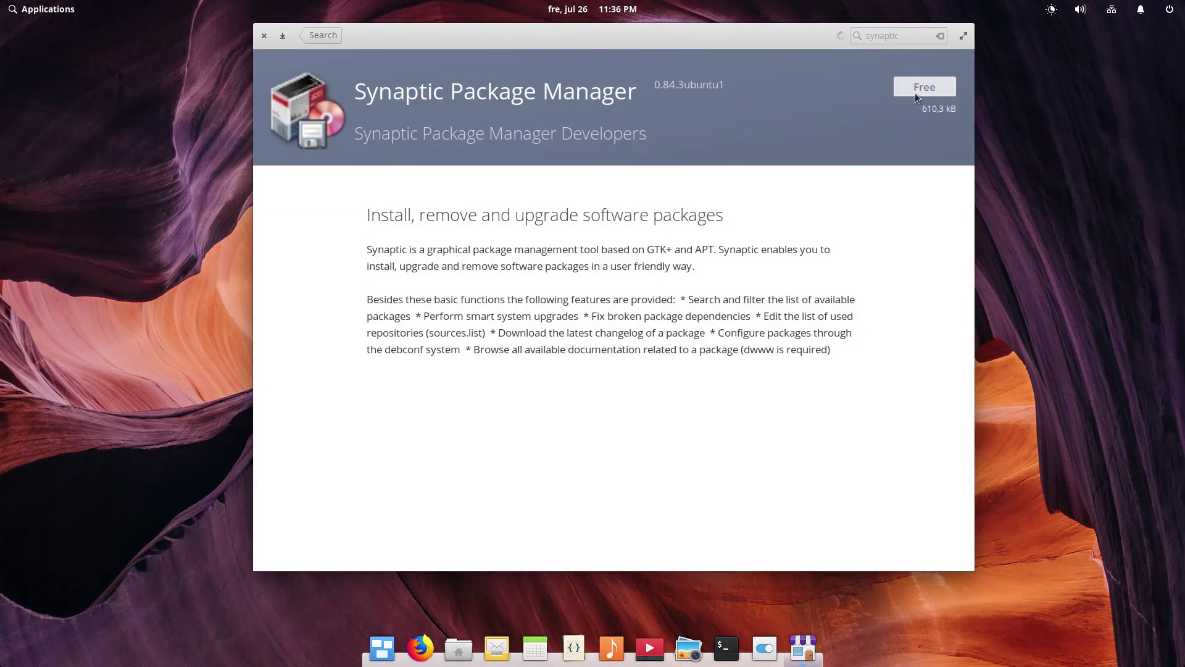
left_click(920, 86)
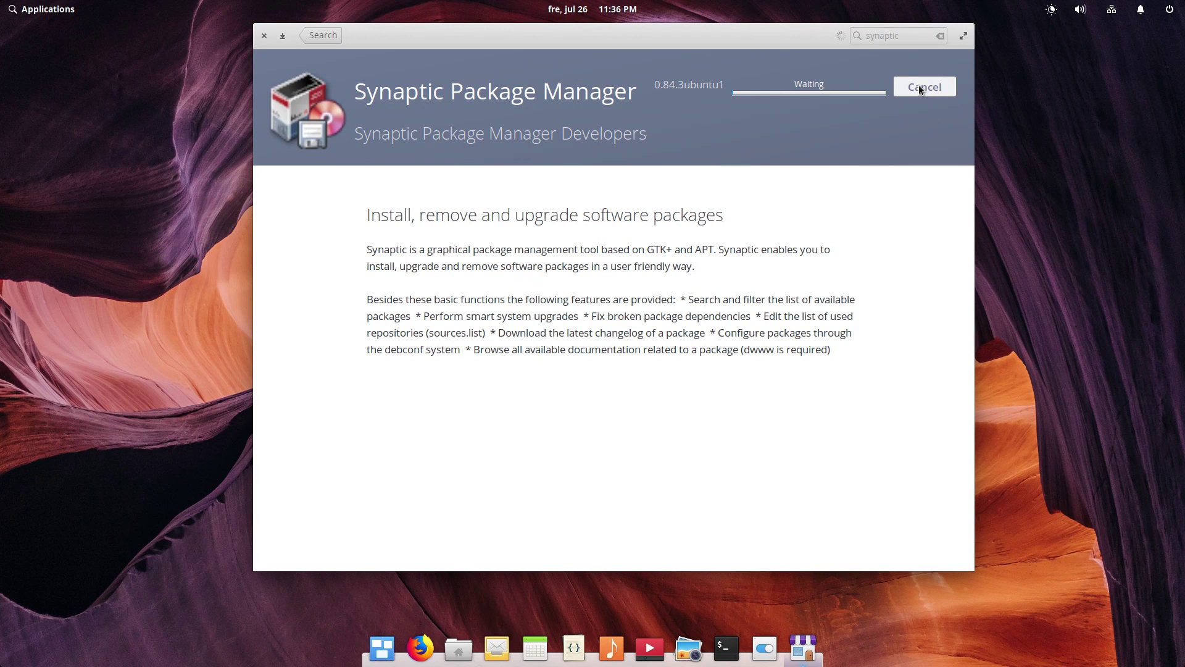